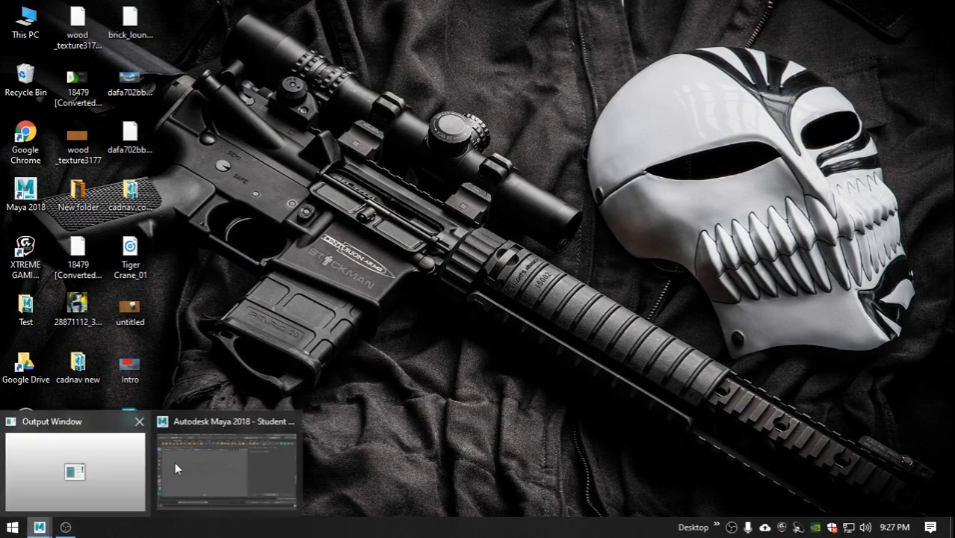
# Step: Restore the Maya window and switch the menu set to Modeling
pyautogui.click(175, 462)
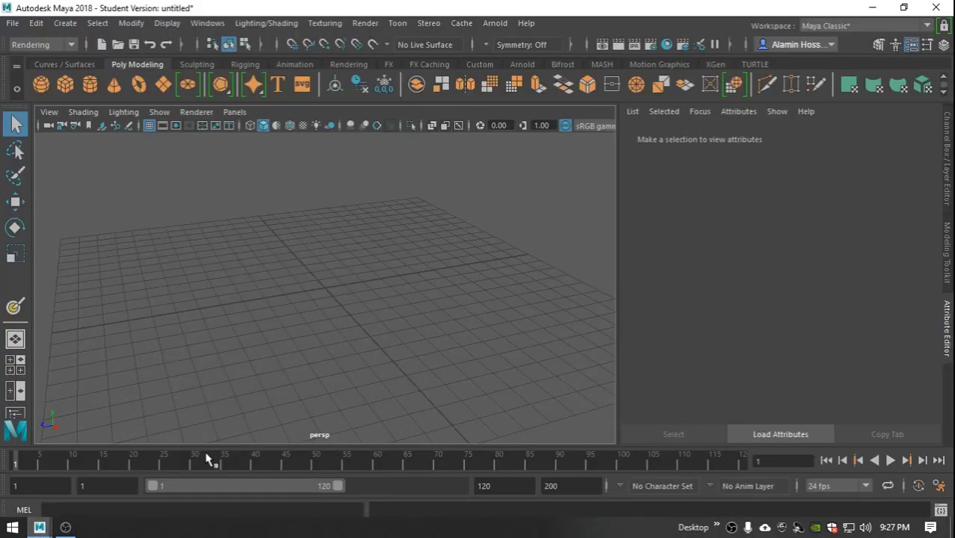
pyautogui.click(30, 44)
pyautogui.click(34, 58)
pyautogui.click(13, 24)
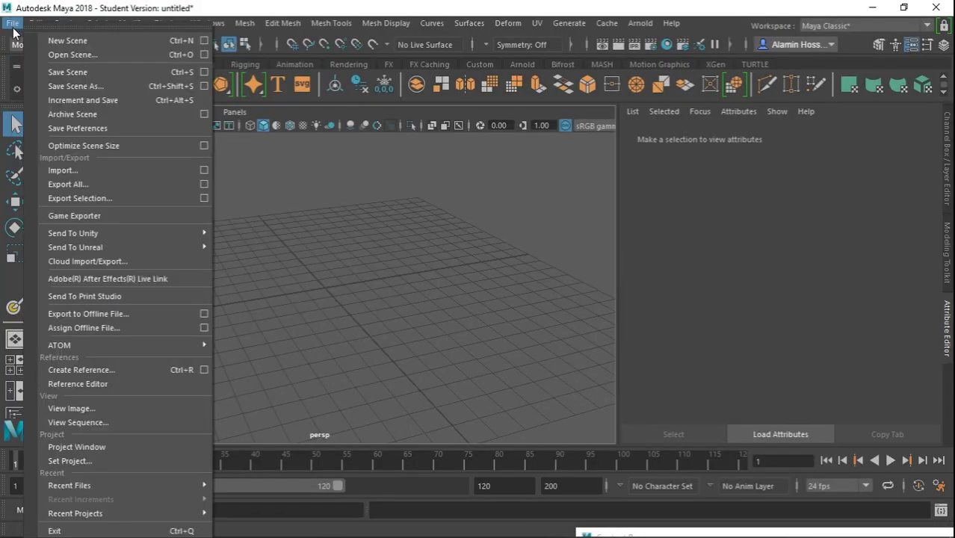
# Step: Set the Test folder on the Desktop as the current project
pyautogui.click(85, 459)
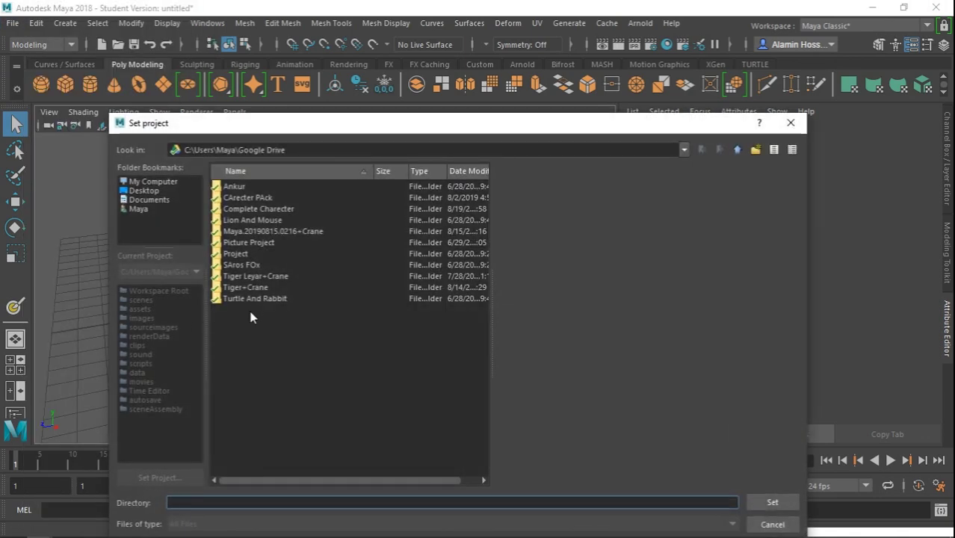
pyautogui.click(139, 192)
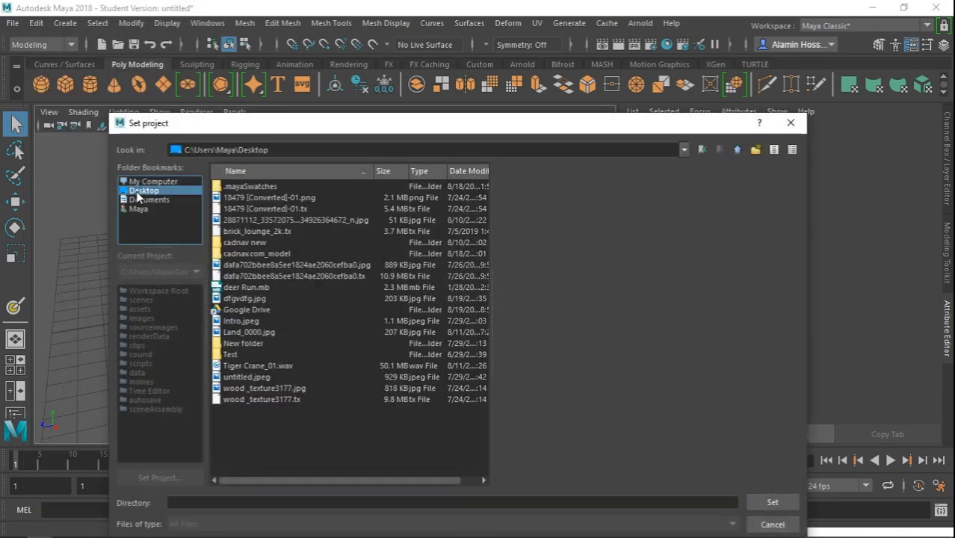
pyautogui.click(250, 353)
pyautogui.click(773, 502)
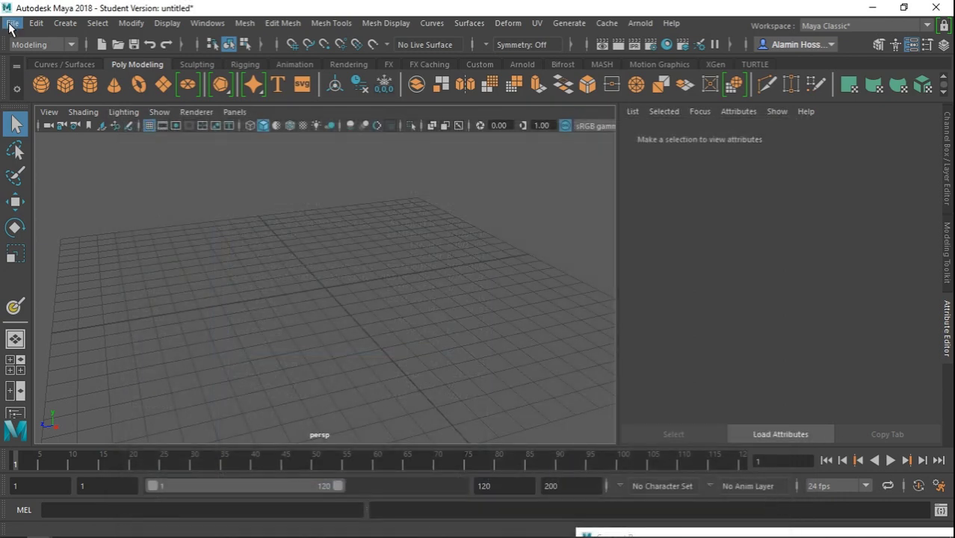
pyautogui.click(12, 25)
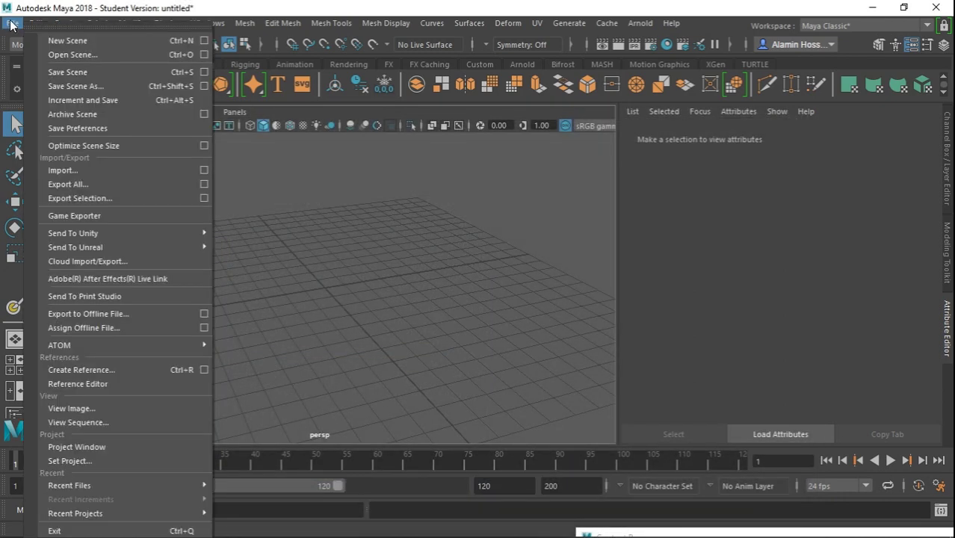
pyautogui.click(361, 237)
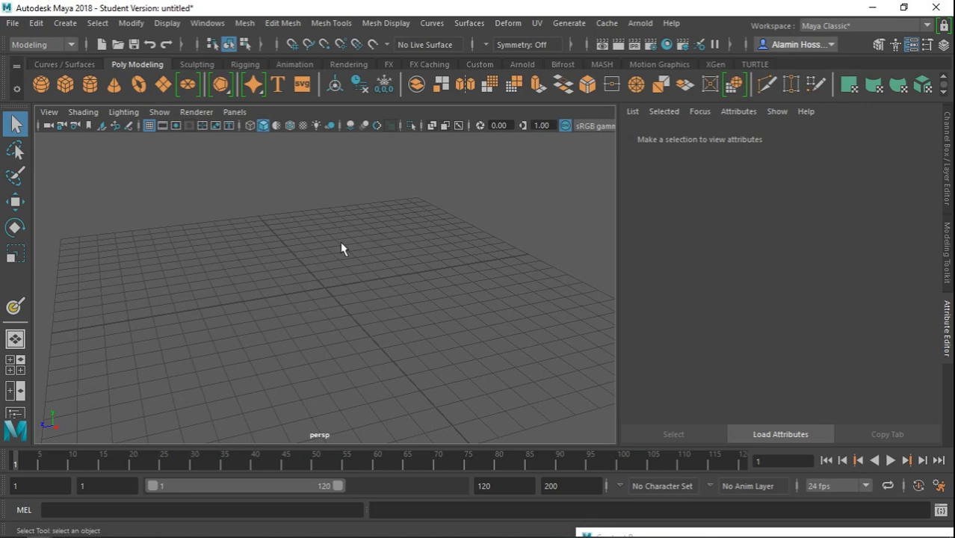
pyautogui.keyDown('alt'); pyautogui.moveTo(340, 249); pyautogui.dragTo(309, 298); pyautogui.keyUp('alt')
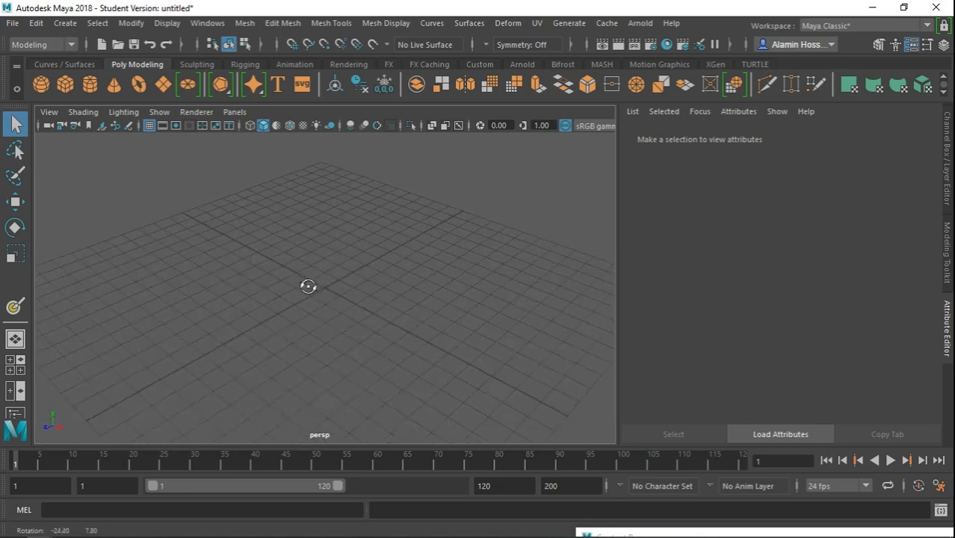
# Step: Add a polygon sphere at the origin and frame it in the view
pyautogui.click(47, 89)
pyautogui.keyDown('alt'); pyautogui.moveTo(297, 276); pyautogui.dragTo(207, 237); pyautogui.keyUp('alt')
pyautogui.keyDown('alt'); pyautogui.moveTo(207, 237); pyautogui.dragTo(299, 274, button='right'); pyautogui.keyUp('alt')
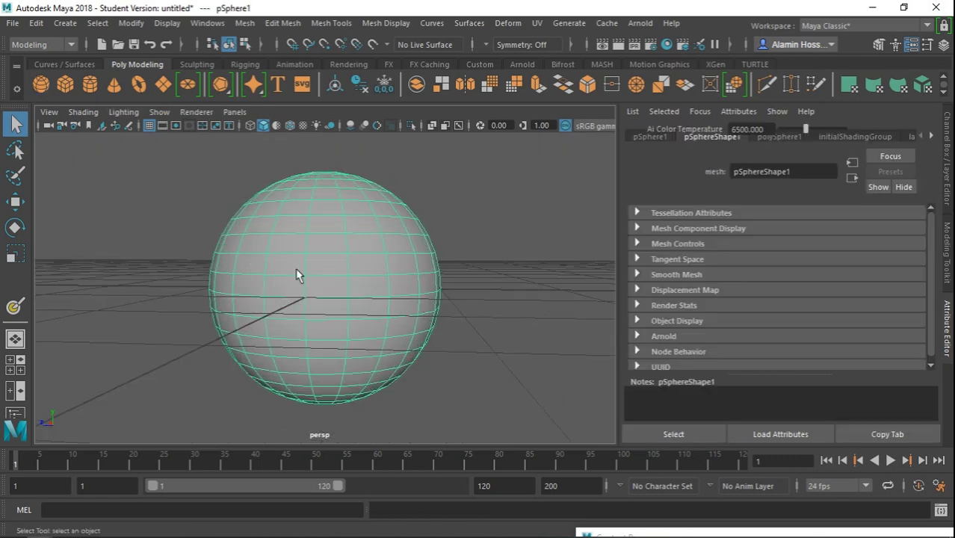
pyautogui.keyDown('alt'); pyautogui.moveTo(298, 273); pyautogui.dragTo(175, 164); pyautogui.keyUp('alt')
# Step: Save the scene as xfdg.mb and dismiss the student version notice
pyautogui.click(13, 23)
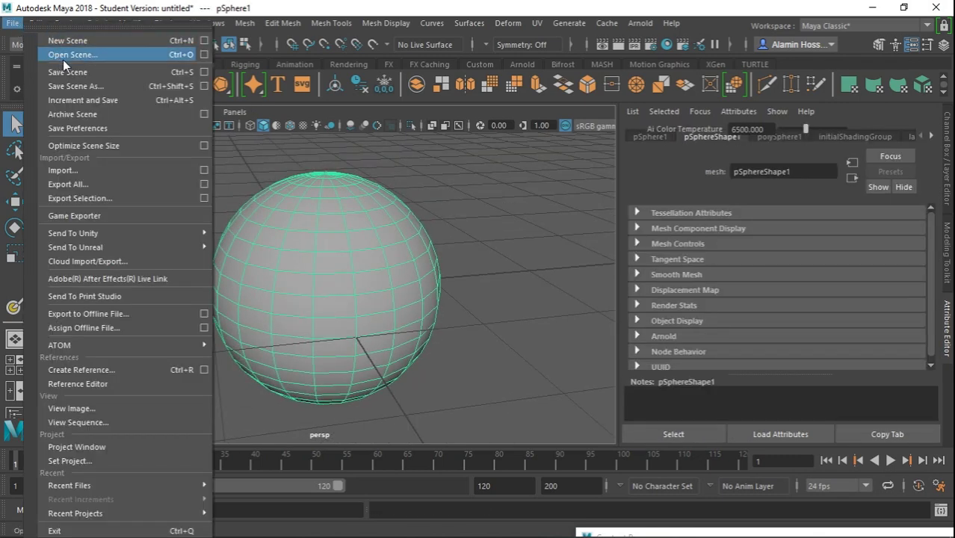
pyautogui.click(81, 83)
pyautogui.write('xfdg')
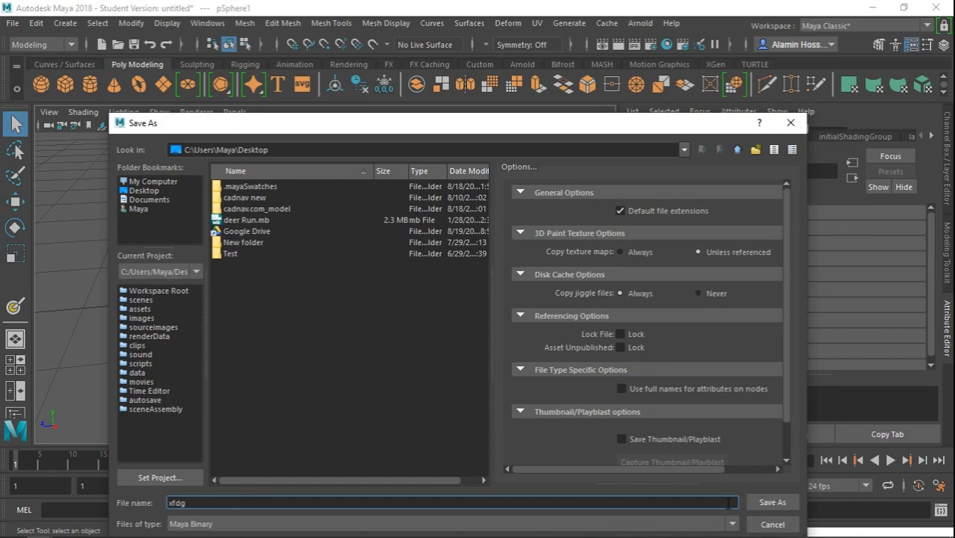
pyautogui.click(768, 504)
pyautogui.click(448, 286)
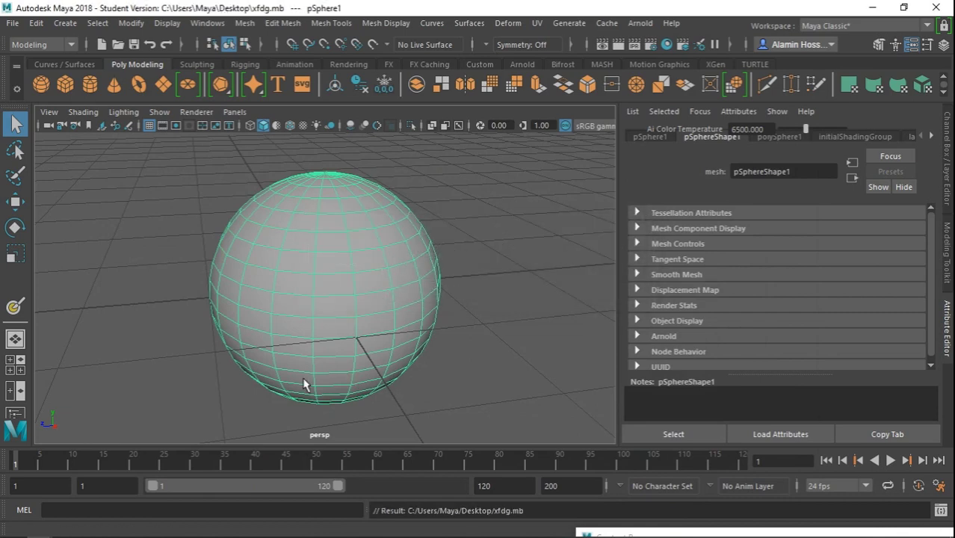
pyautogui.keyDown('alt'); pyautogui.moveTo(305, 385); pyautogui.dragTo(385, 385); pyautogui.keyUp('alt')
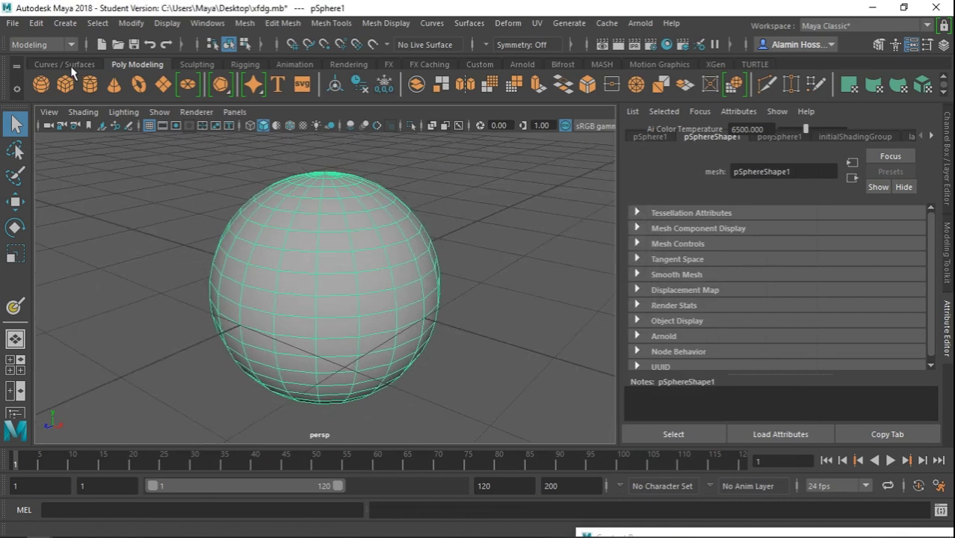
# Step: Switch to the Rendering menu set and launch the 3D Paint Tool with its settings window
pyautogui.click(67, 44)
pyautogui.click(72, 117)
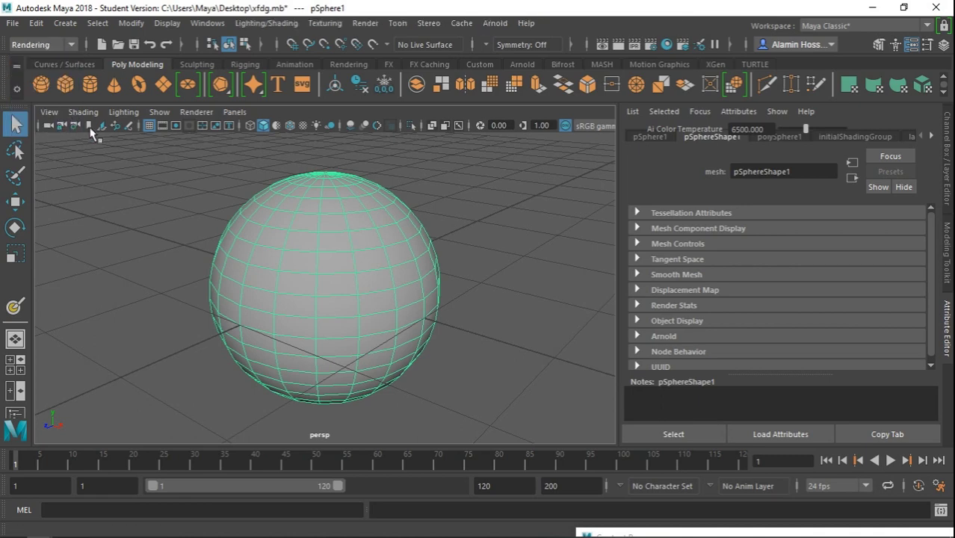
pyautogui.click(325, 24)
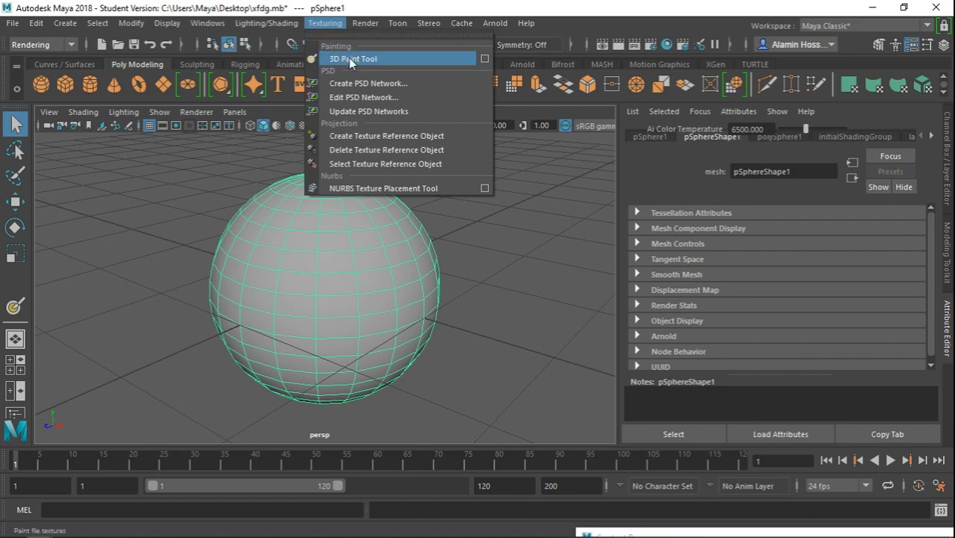
pyautogui.click(484, 59)
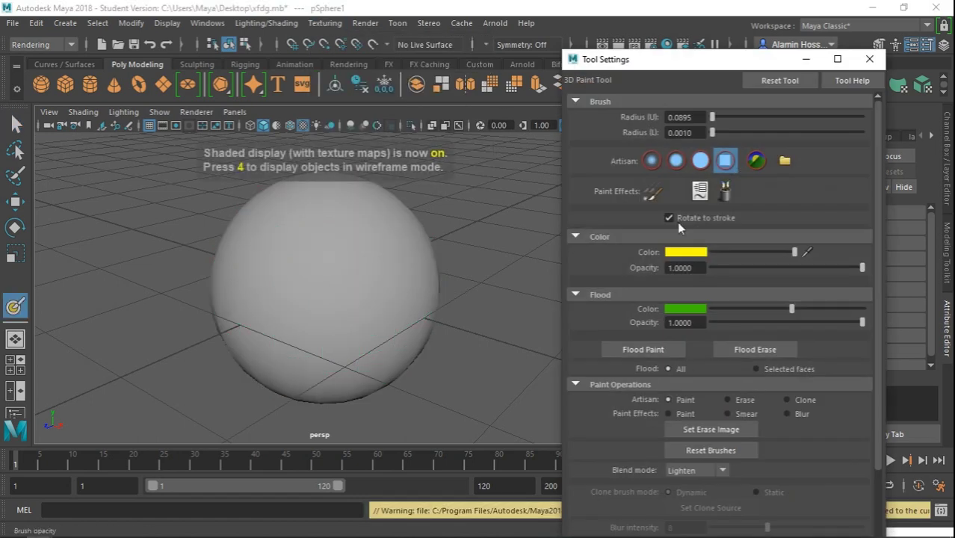
pyautogui.moveTo(652, 65); pyautogui.dragTo(634, 62)
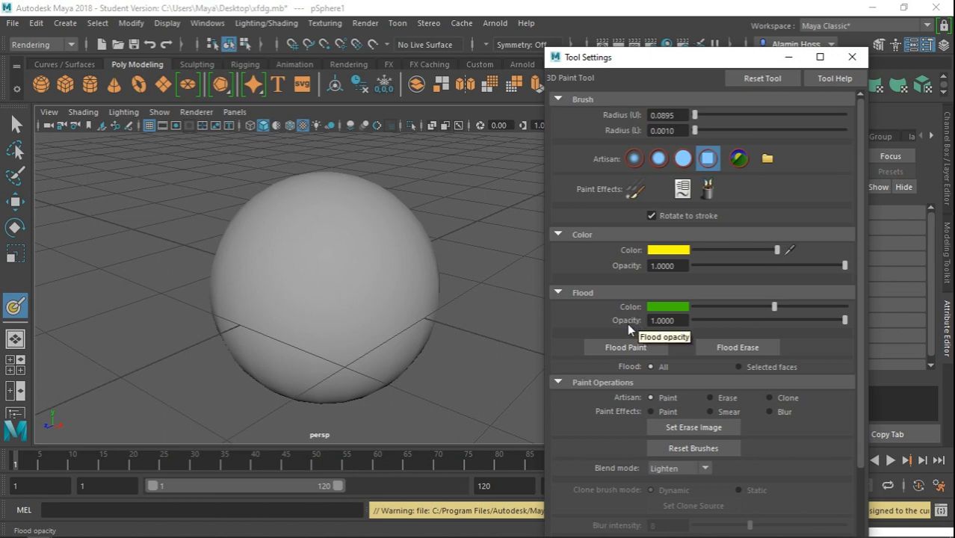
# Step: Assign a new Lambert material to the sphere and reselect it
pyautogui.click(852, 57)
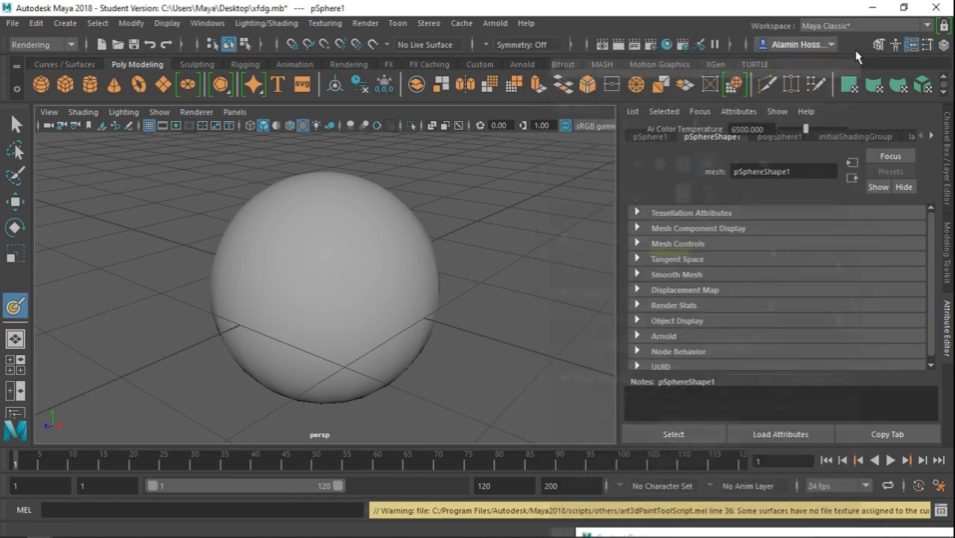
pyautogui.press('q')
pyautogui.moveTo(297, 273); pyautogui.dragTo(314, 482, button='right')
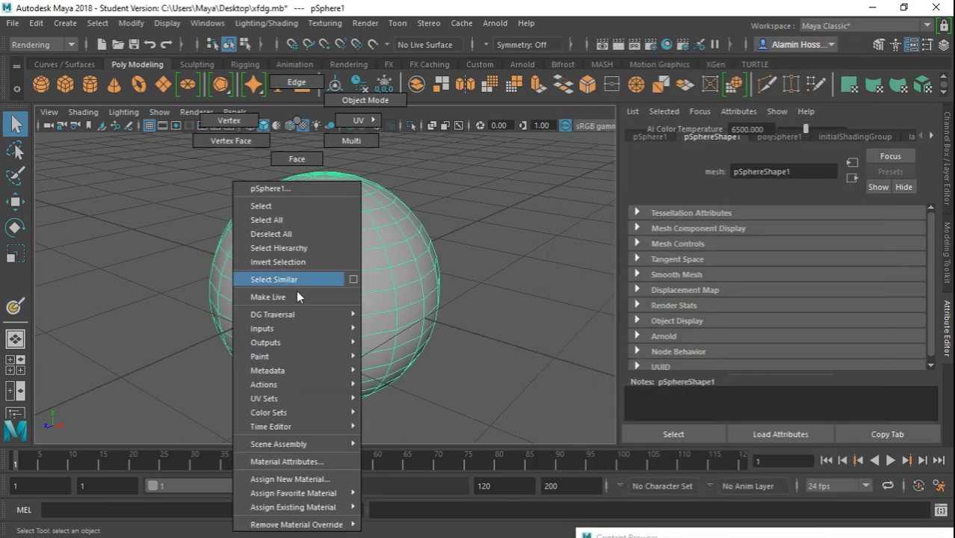
pyautogui.click(314, 482)
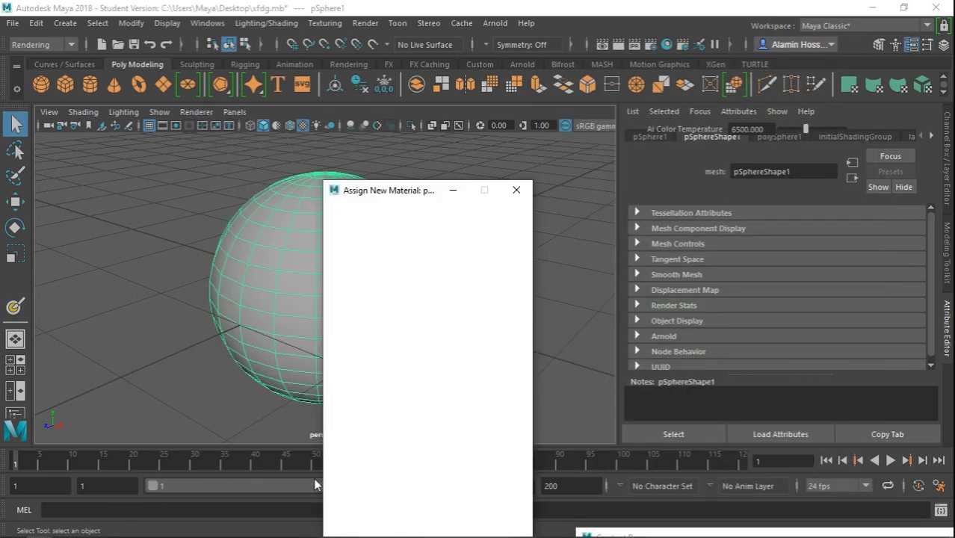
pyautogui.click(445, 373)
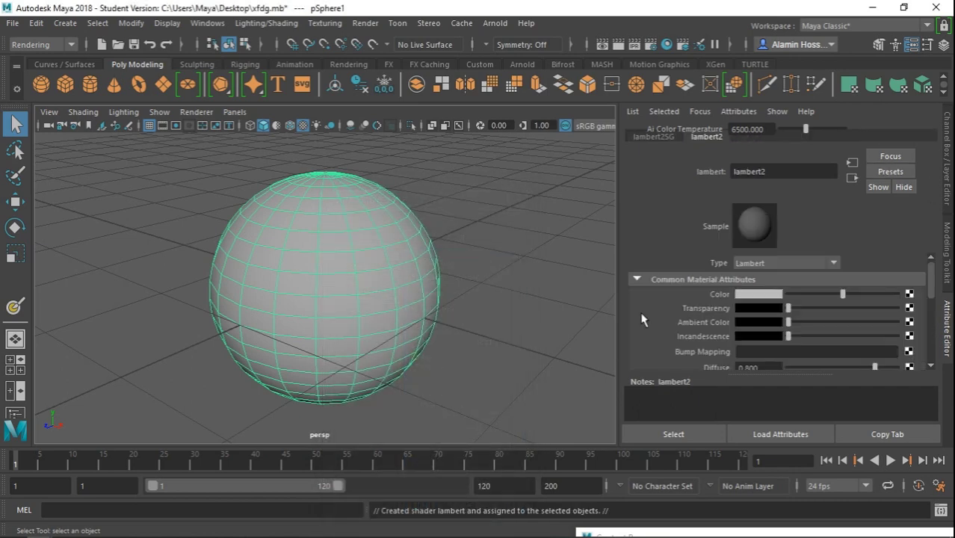
pyautogui.click(358, 278)
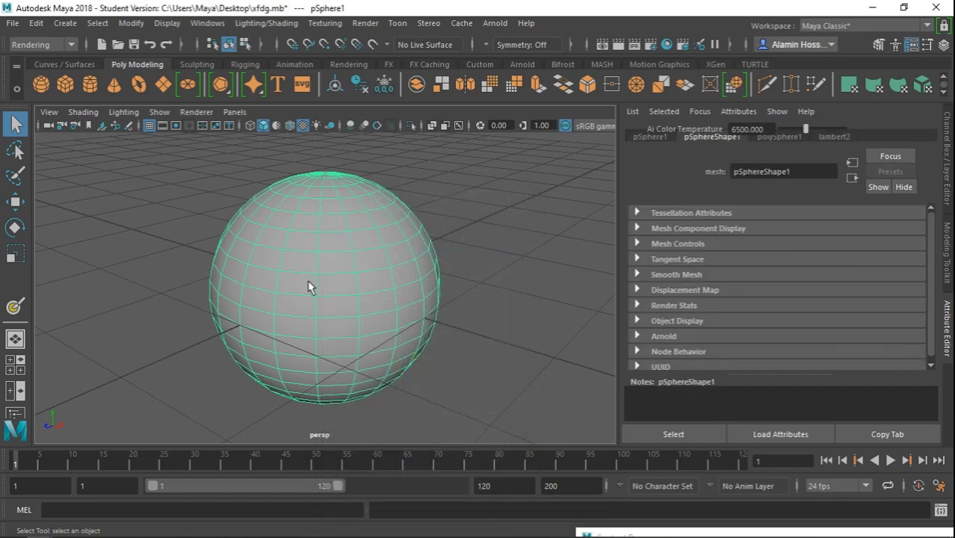
# Step: Reopen the 3D Paint Tool settings with the sphere in view
pyautogui.doubleClick(17, 307)
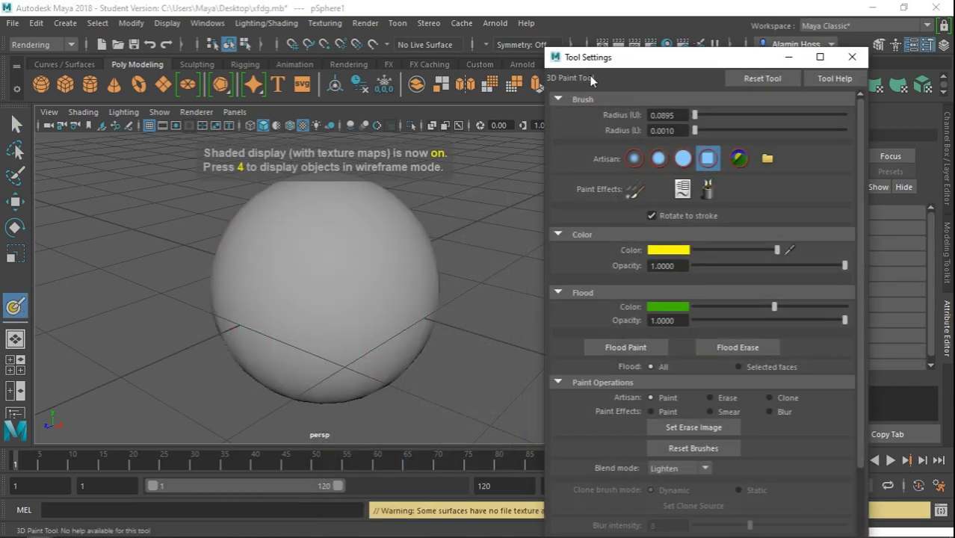
pyautogui.moveTo(601, 62); pyautogui.dragTo(626, 57)
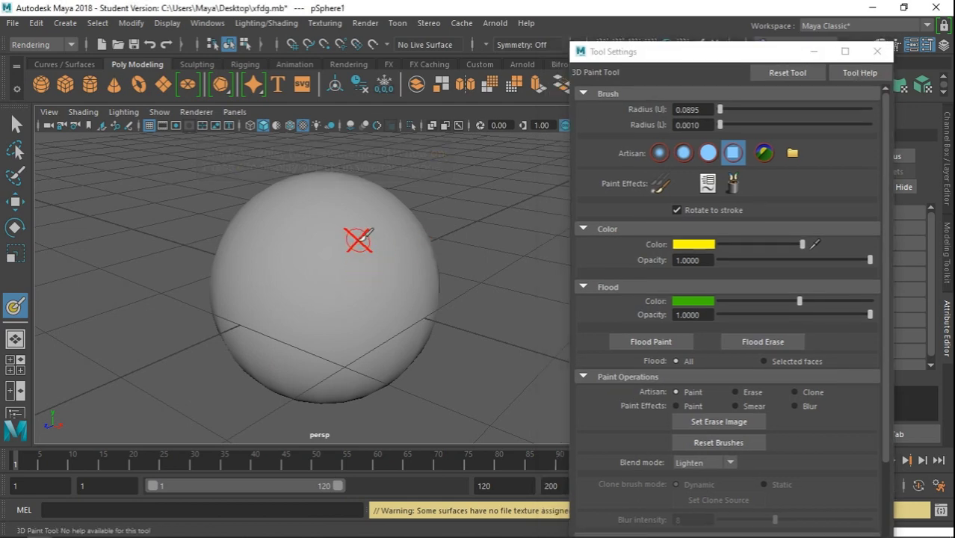
pyautogui.keyDown('alt'); pyautogui.moveTo(362, 252); pyautogui.dragTo(308, 258); pyautogui.keyUp('alt')
pyautogui.scroll(2, 308, 258)
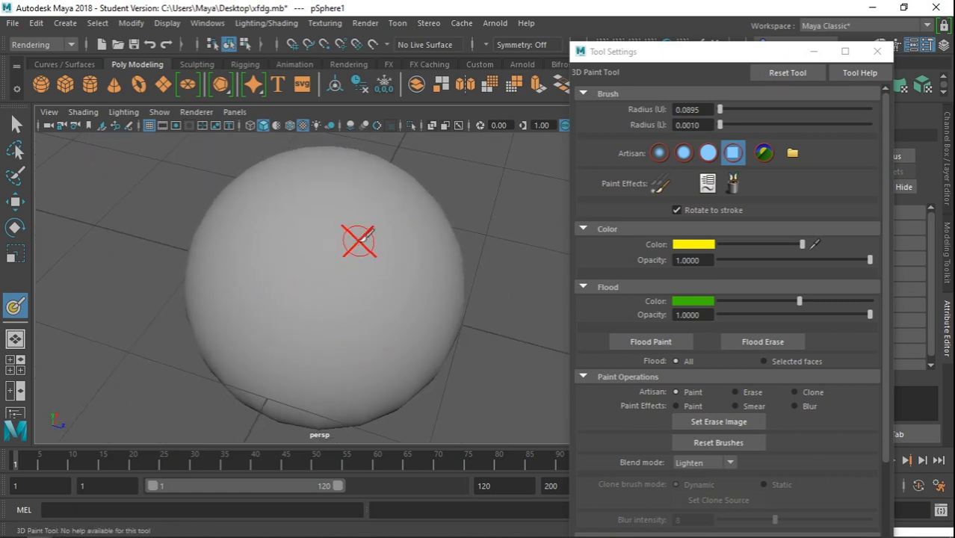
pyautogui.keyDown('alt'); pyautogui.moveTo(345, 242); pyautogui.dragTo(321, 258); pyautogui.keyUp('alt')
pyautogui.scroll(-5, 751, 404)
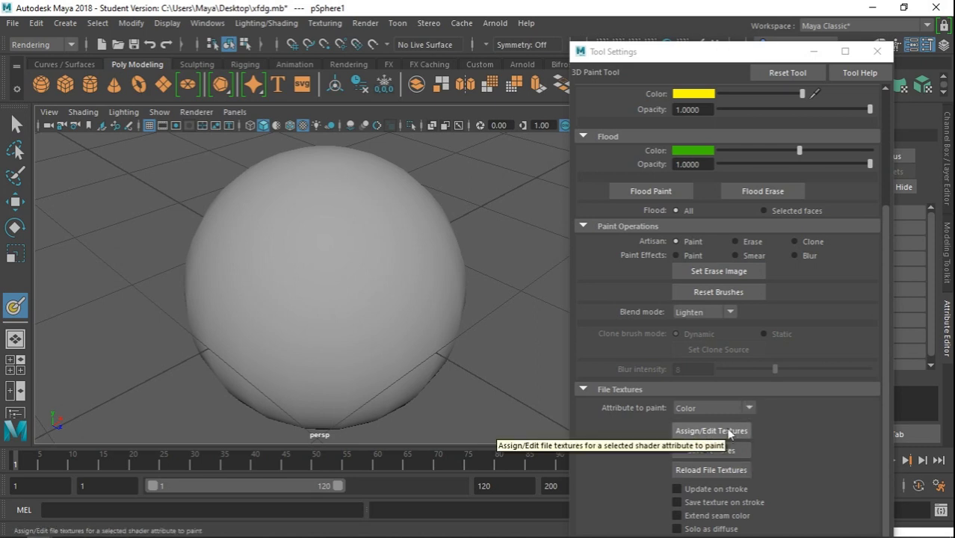
# Step: Set the file texture to 2048 width in JPEG format and assign it to the sphere
pyautogui.click(729, 434)
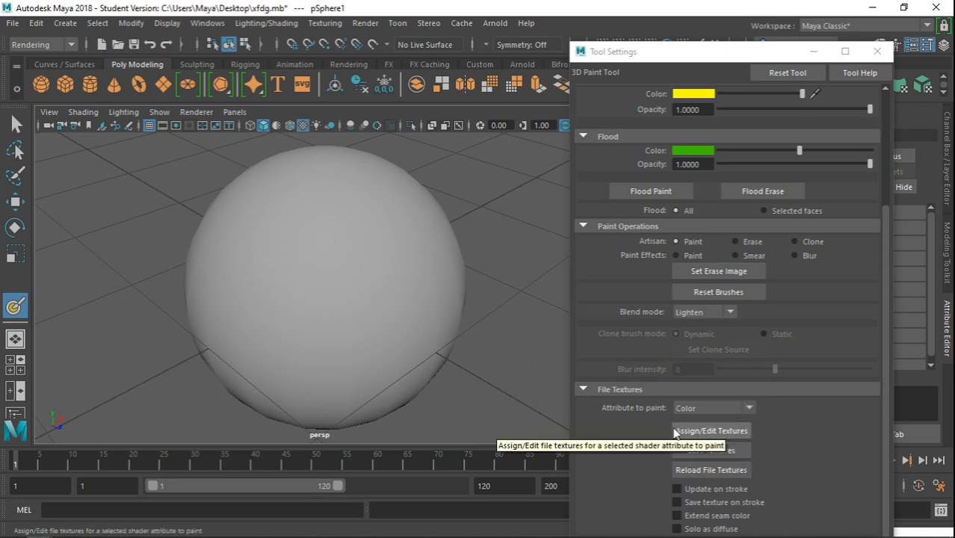
pyautogui.click(716, 430)
pyautogui.click(507, 261)
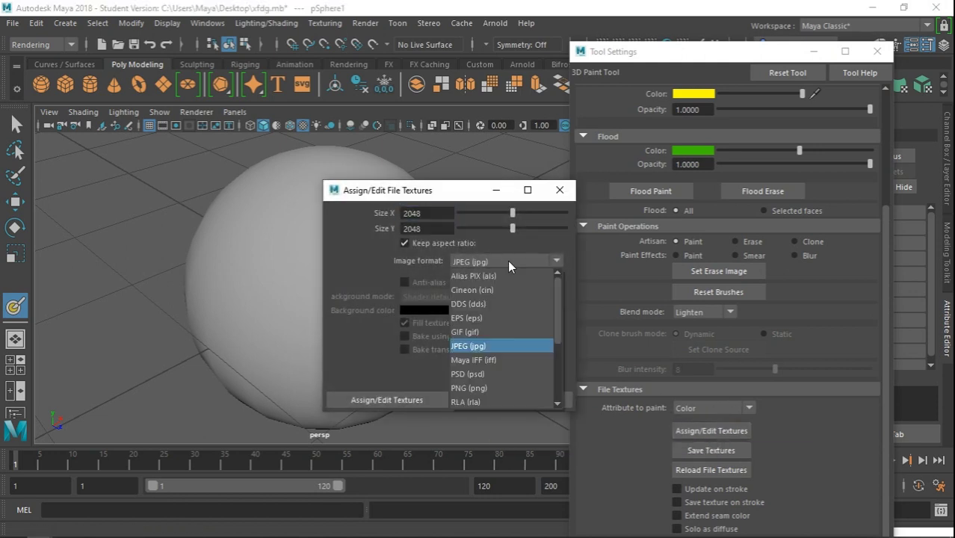
pyautogui.click(507, 260)
pyautogui.moveTo(423, 212); pyautogui.dragTo(378, 213)
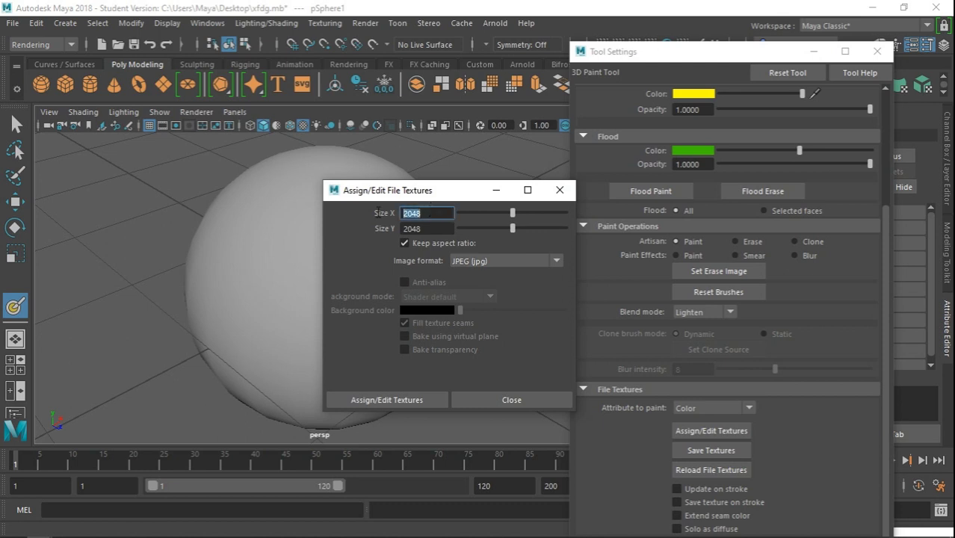
pyautogui.write('1024')
pyautogui.press('Return')
pyautogui.write('2048')
pyautogui.press('Return')
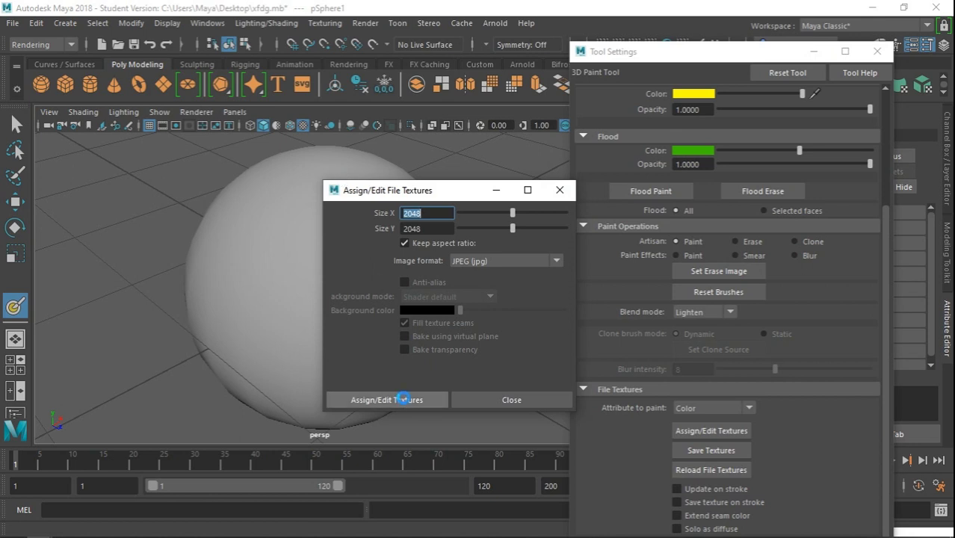
pyautogui.click(389, 399)
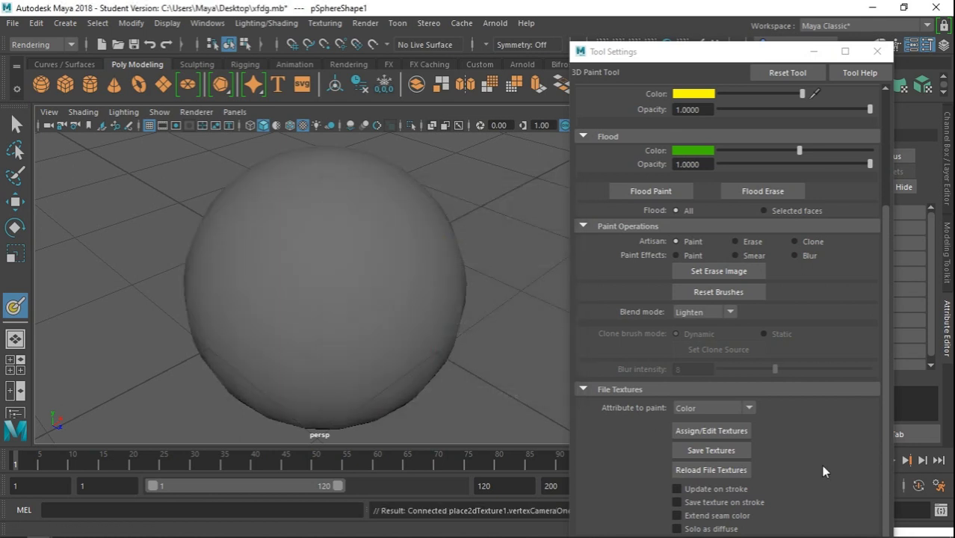
# Step: Paint a test stroke on the sphere, then undo it
pyautogui.scroll(2, 311, 301)
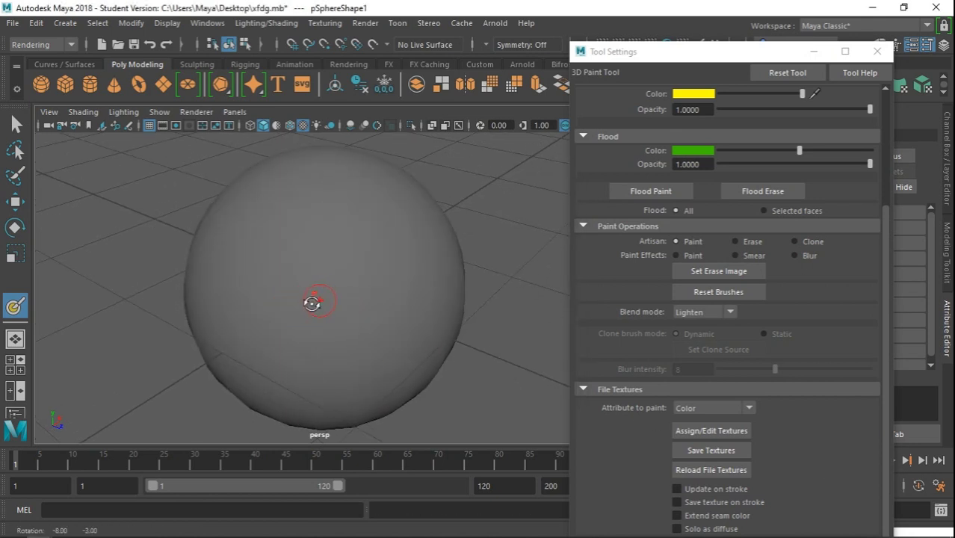
pyautogui.moveTo(295, 251); pyautogui.dragTo(381, 312)
pyautogui.hotkey('ctrl', 'z')
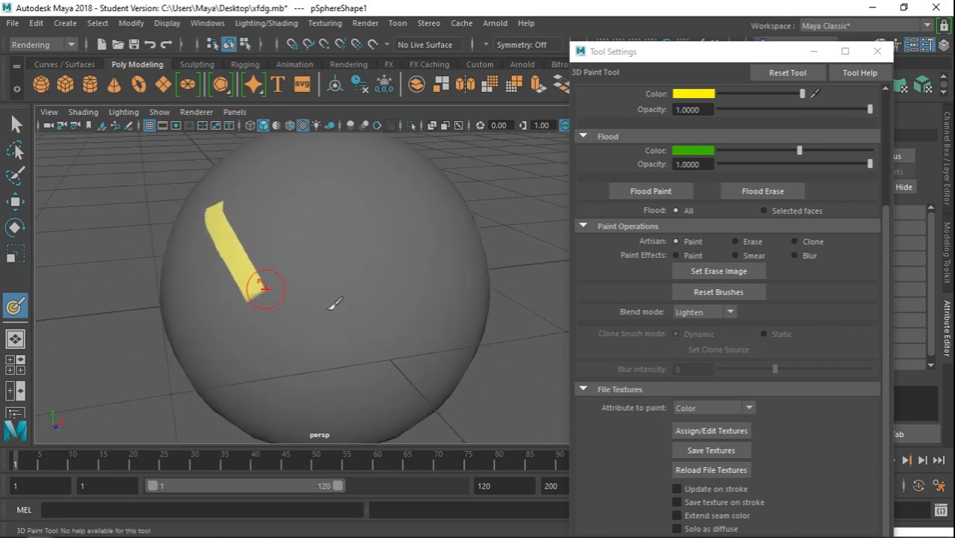
pyautogui.hotkey('ctrl', 'z')
# Step: Switch to the soft Gaussian brush and paint diagonal strokes forming an F shape
pyautogui.scroll(3, 712, 283)
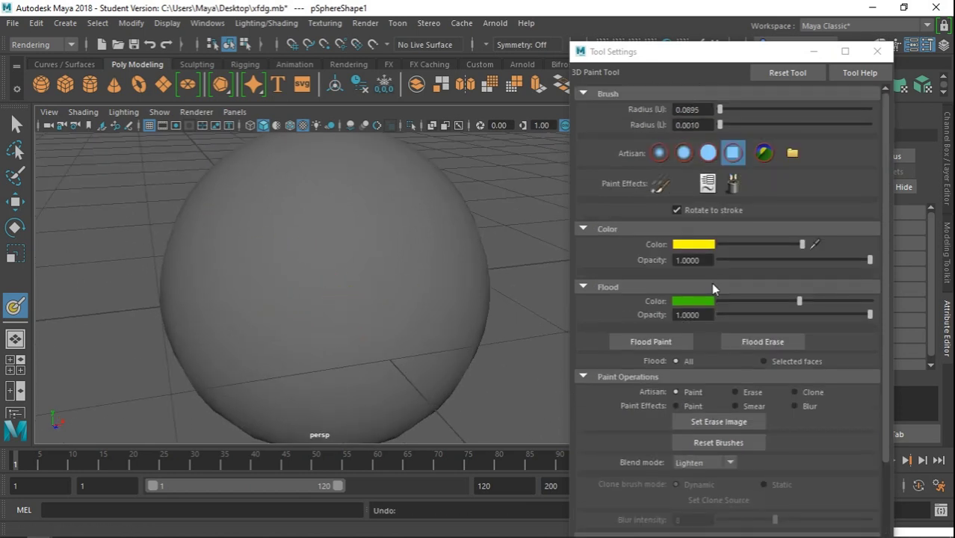
pyautogui.click(659, 153)
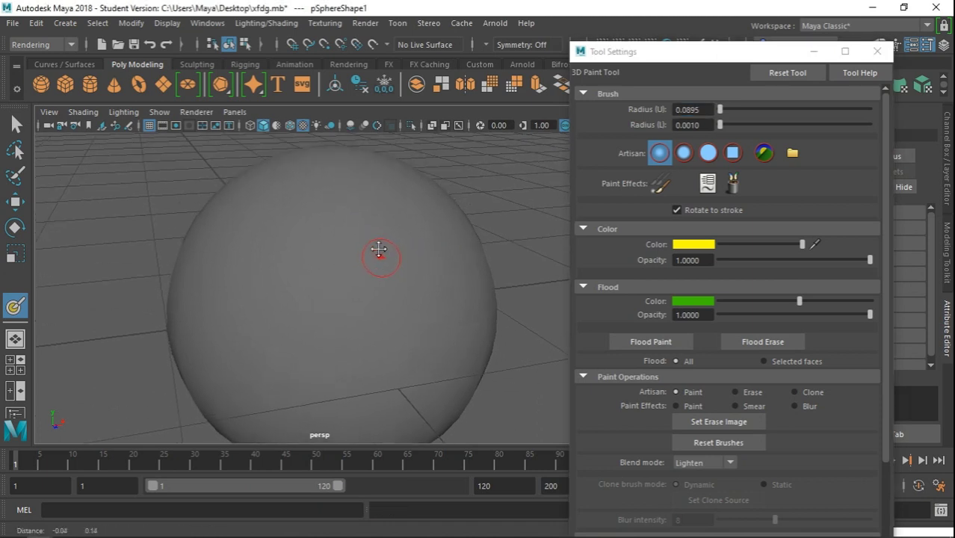
pyautogui.moveTo(312, 226); pyautogui.dragTo(375, 304)
pyautogui.moveTo(423, 219); pyautogui.dragTo(318, 312)
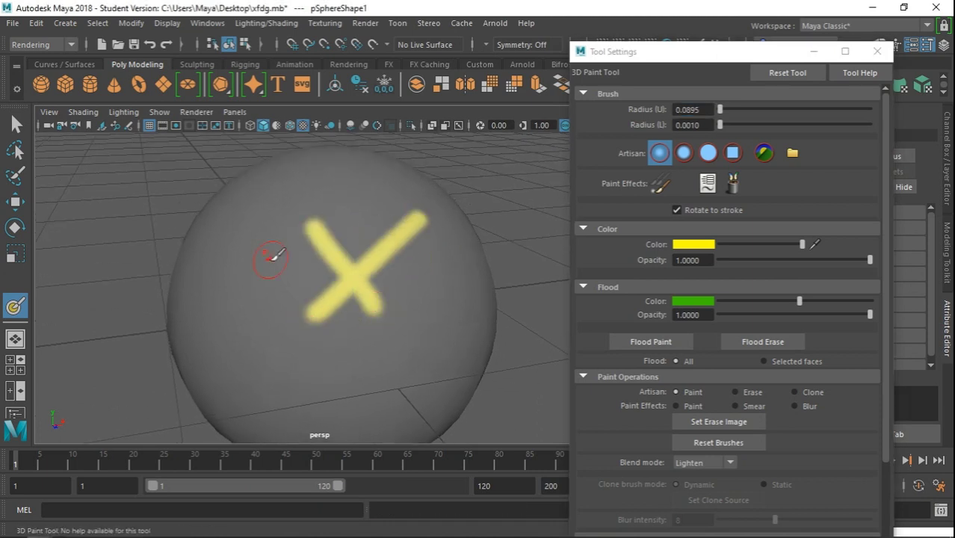
pyautogui.moveTo(266, 260); pyautogui.dragTo(399, 387)
# Step: Adjust the paint colour in the colour picker
pyautogui.click(695, 244)
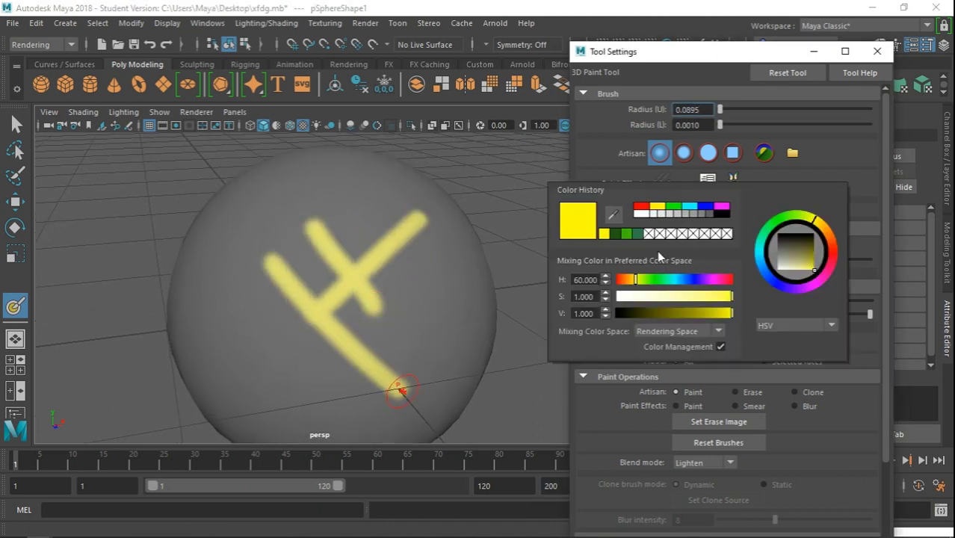
pyautogui.click(627, 234)
pyautogui.moveTo(328, 310)
pyautogui.keyDown('alt'); pyautogui.mouseDown()
pyautogui.moveTo(552, 320)
pyautogui.moveTo(405, 277)
pyautogui.moveTo(331, 277)
pyautogui.mouseUp(); pyautogui.keyUp('alt')
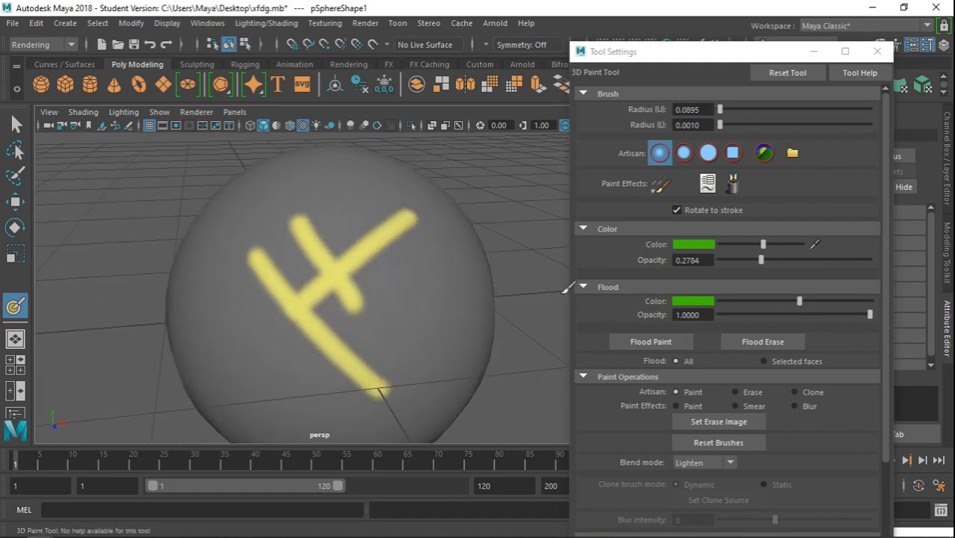
pyautogui.scroll(5, 423, 229)
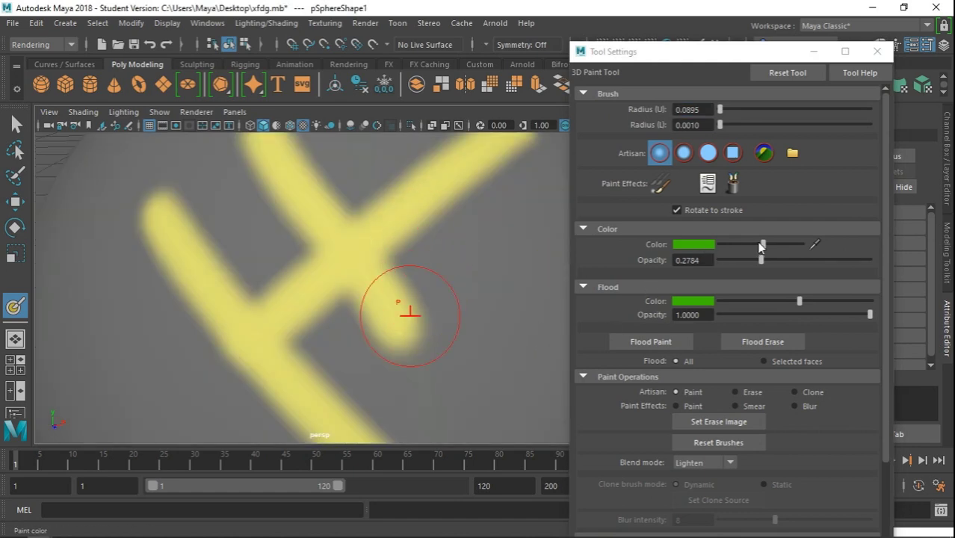
pyautogui.click(682, 244)
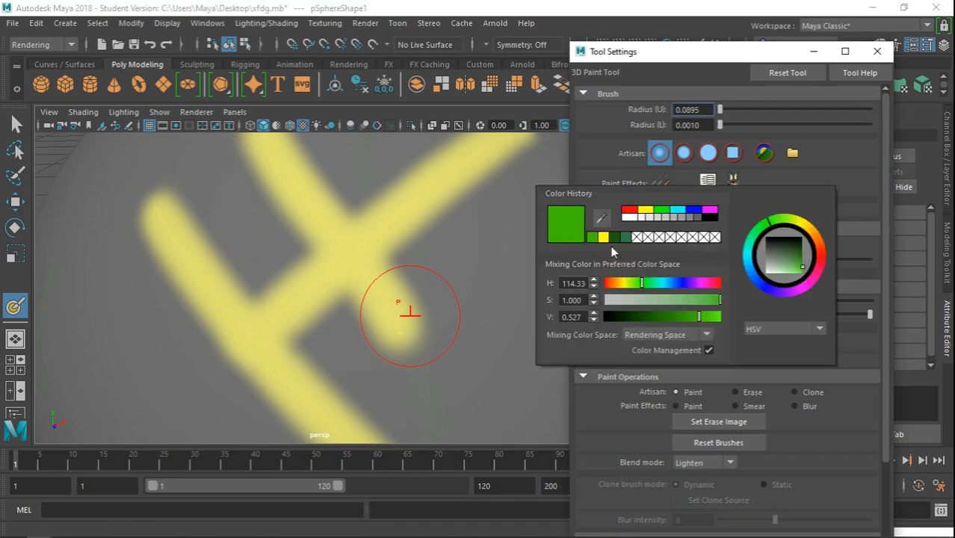
pyautogui.scroll(-5, 498, 281)
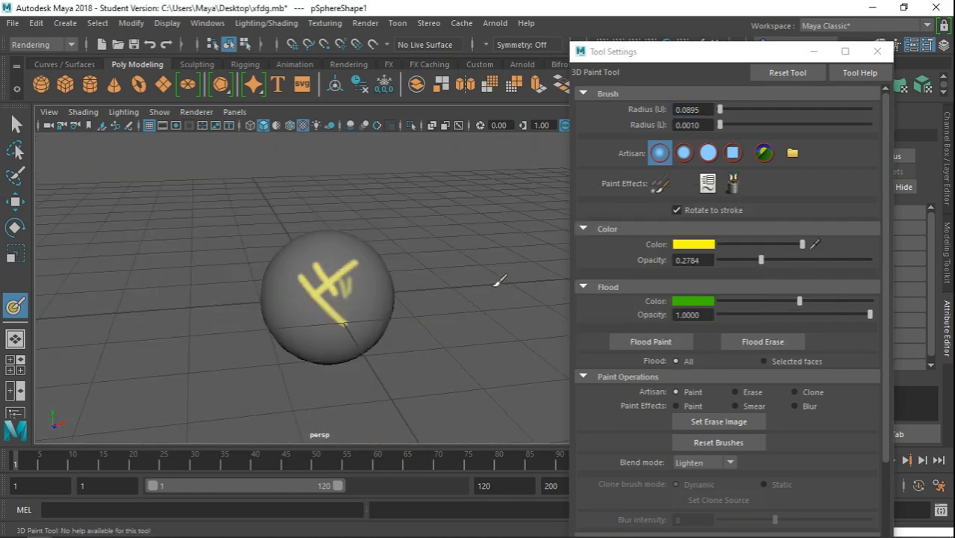
pyautogui.scroll(5, 498, 281)
# Step: Paint several more yellow strokes around the sphere, then minimize Maya
pyautogui.moveTo(362, 404)
pyautogui.mouseDown()
pyautogui.moveTo(434, 279)
pyautogui.moveTo(273, 221)
pyautogui.mouseUp()
pyautogui.moveTo(273, 222); pyautogui.dragTo(295, 389)
pyautogui.moveTo(388, 234)
pyautogui.mouseDown()
pyautogui.moveTo(369, 335)
pyautogui.moveTo(297, 252)
pyautogui.moveTo(333, 329)
pyautogui.mouseUp()
pyautogui.moveTo(370, 288); pyautogui.dragTo(378, 377)
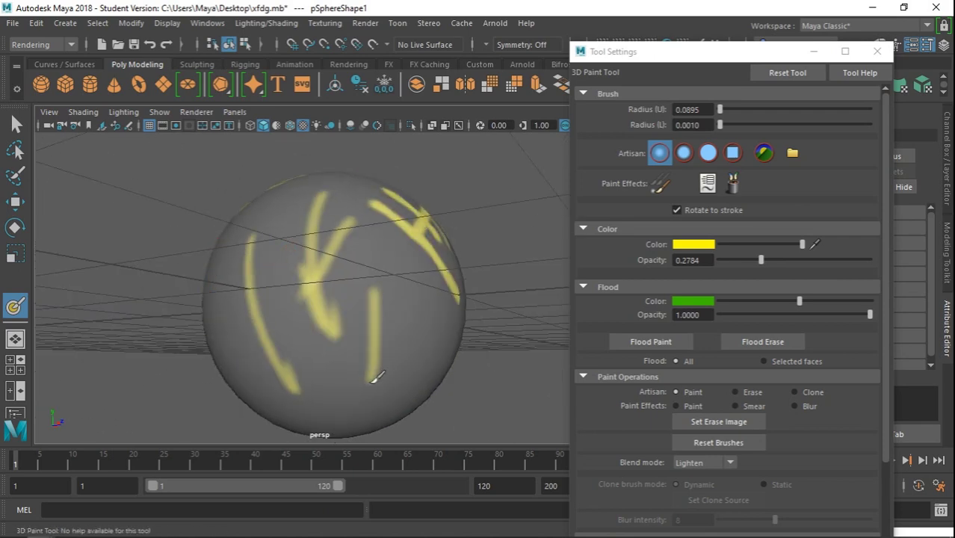
pyautogui.moveTo(321, 355)
pyautogui.mouseDown()
pyautogui.moveTo(413, 318)
pyautogui.moveTo(373, 327)
pyautogui.moveTo(327, 222)
pyautogui.moveTo(367, 351)
pyautogui.mouseUp()
pyautogui.moveTo(400, 228)
pyautogui.mouseDown()
pyautogui.moveTo(404, 325)
pyautogui.moveTo(390, 323)
pyautogui.moveTo(319, 437)
pyautogui.mouseUp()
pyautogui.click(40, 529)
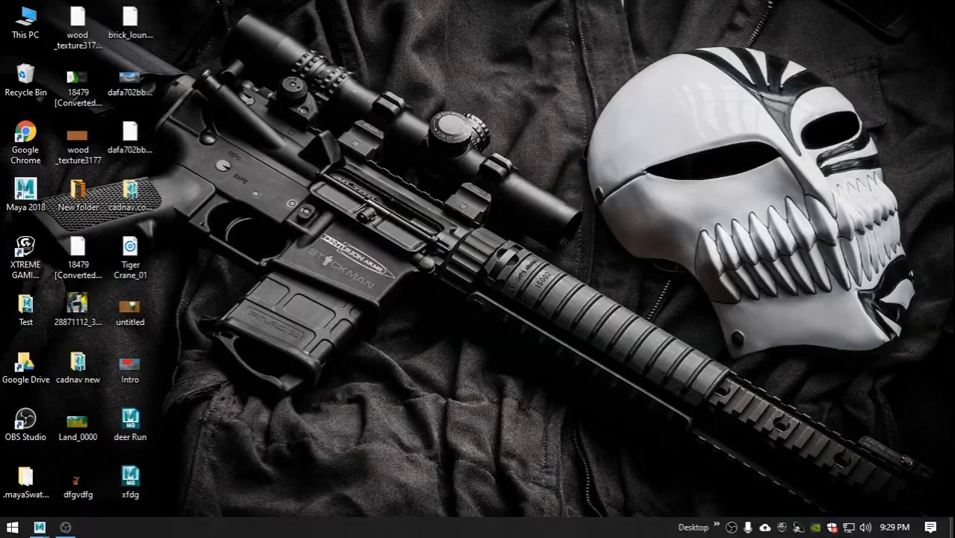
# Step: View the deer render dfgvdfg.jpg in Photos, close it and restore Maya
pyautogui.doubleClick(65, 486)
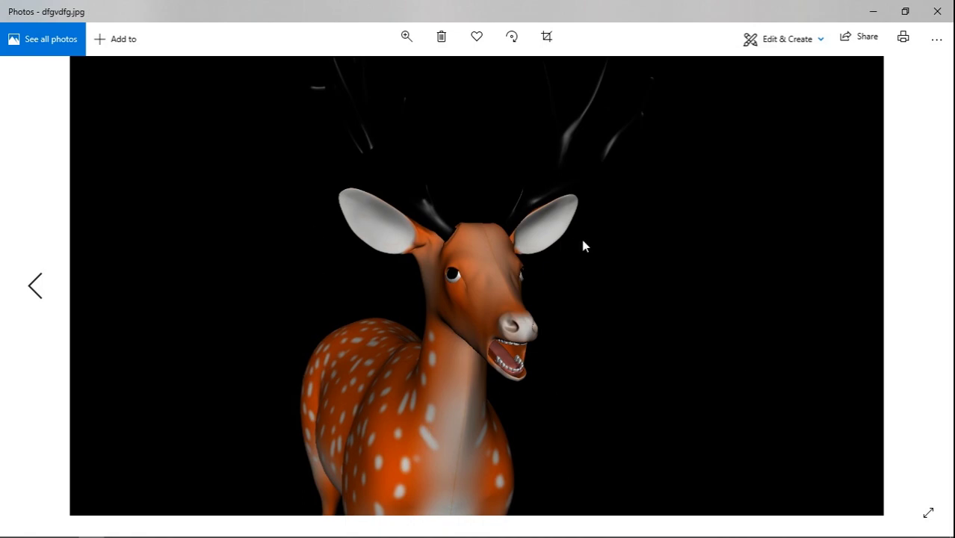
pyautogui.click(935, 15)
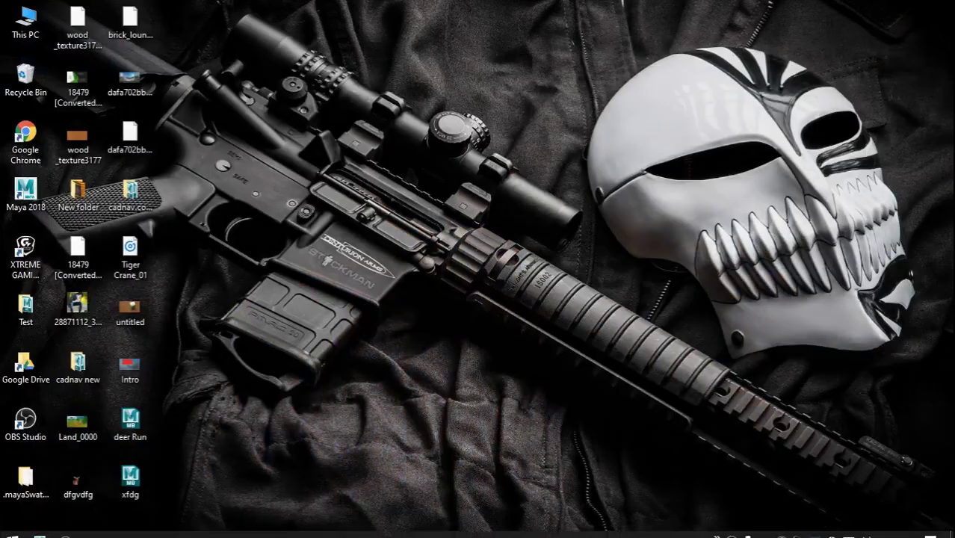
pyautogui.click(198, 468)
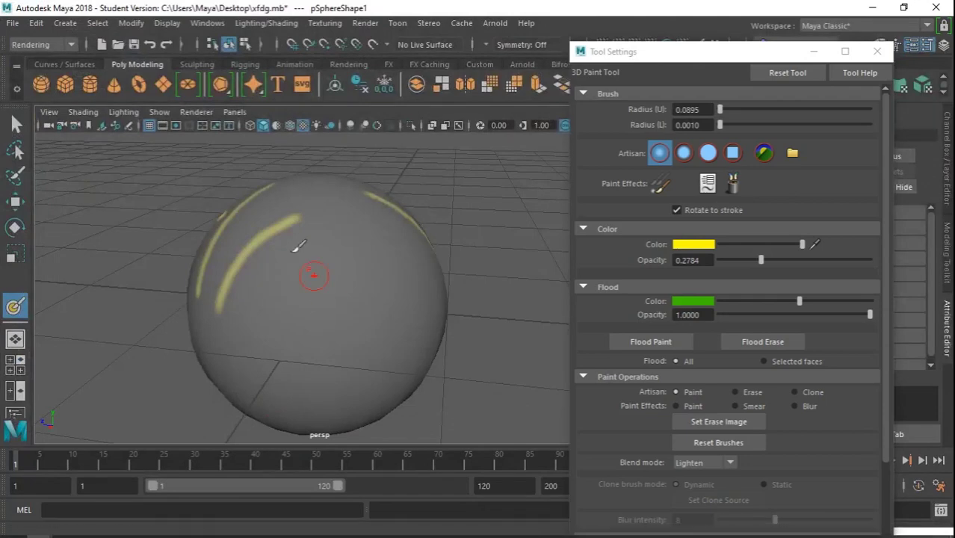
# Step: Paint one more yellow stroke on the sphere and close the 3D Paint Tool settings
pyautogui.moveTo(314, 275)
pyautogui.keyDown('alt'); pyautogui.mouseDown()
pyautogui.moveTo(394, 213)
pyautogui.moveTo(403, 407)
pyautogui.mouseUp(); pyautogui.keyUp('alt')
pyautogui.moveTo(550, 324)
pyautogui.keyDown('alt'); pyautogui.mouseDown()
pyautogui.moveTo(313, 187)
pyautogui.moveTo(387, 318)
pyautogui.mouseUp(); pyautogui.keyUp('alt')
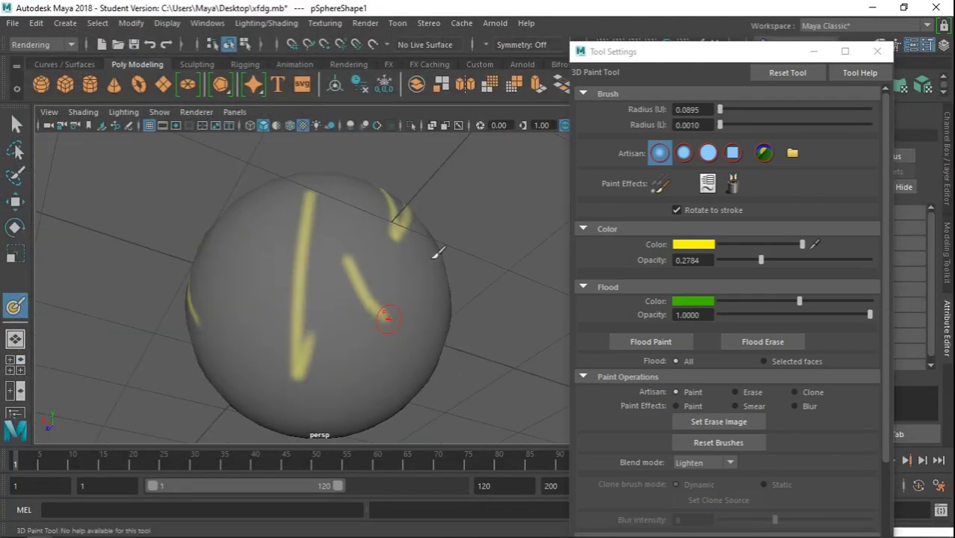
pyautogui.click(877, 52)
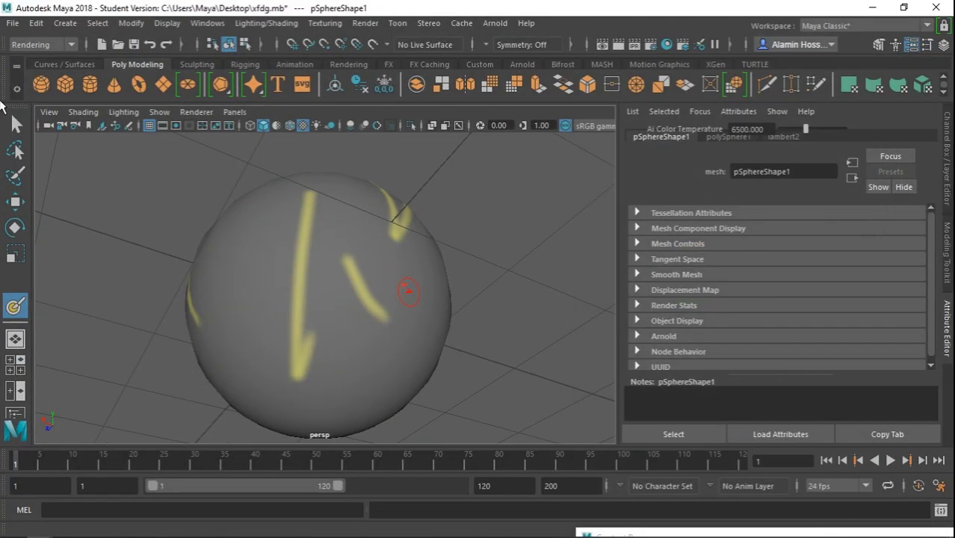
pyautogui.click(13, 23)
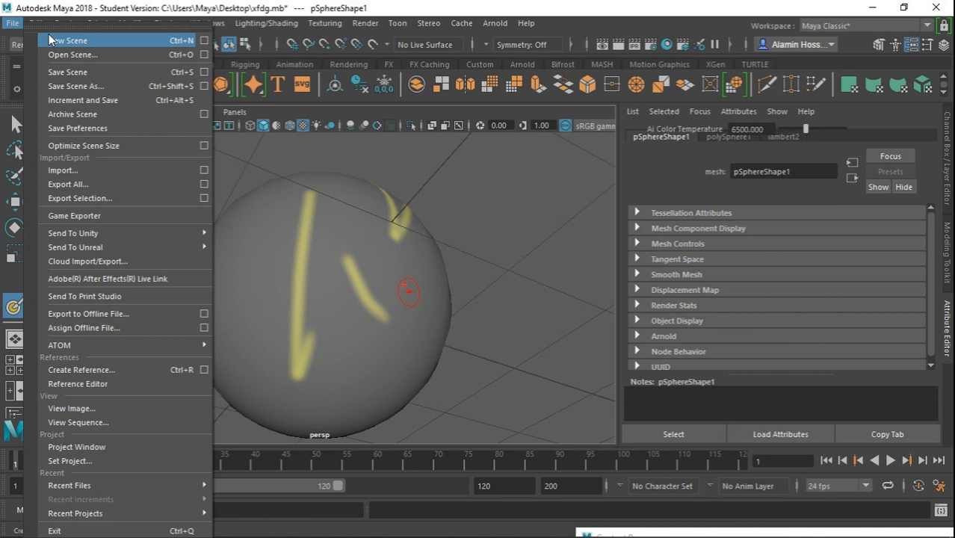
# Step: Start a new scene without saving the painted sphere
pyautogui.click(51, 35)
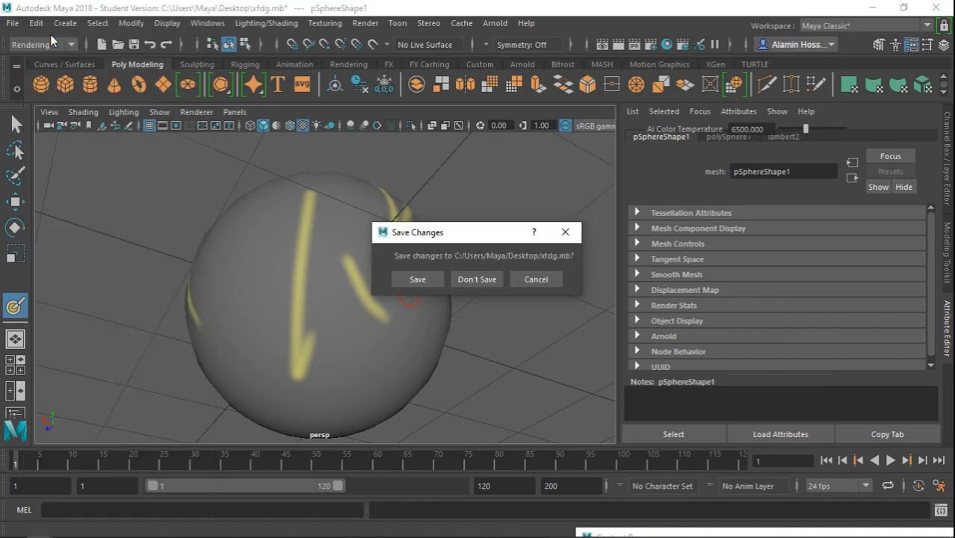
pyautogui.click(473, 279)
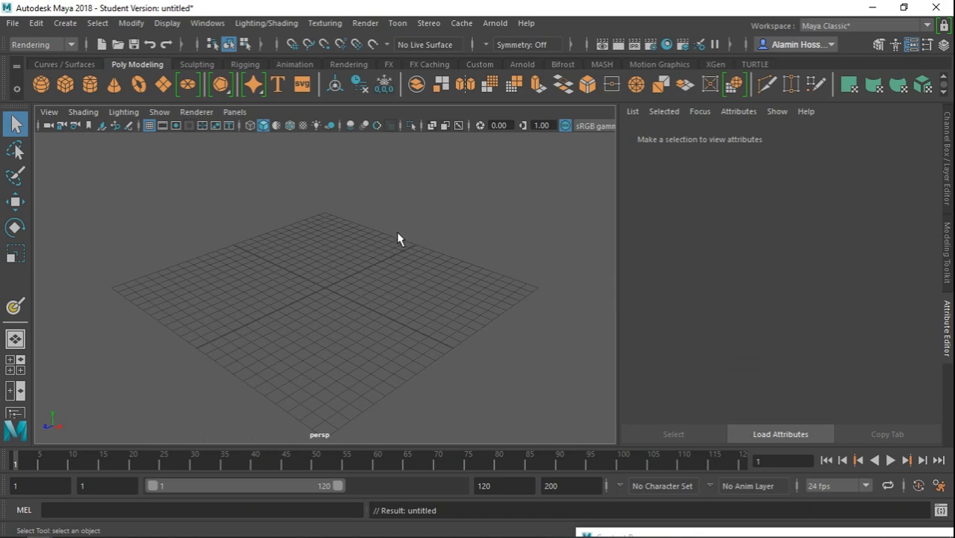
pyautogui.keyDown('alt'); pyautogui.moveTo(378, 256); pyautogui.dragTo(395, 292); pyautogui.keyUp('alt')
pyautogui.keyDown('alt'); pyautogui.moveTo(395, 292); pyautogui.dragTo(470, 325, button='right'); pyautogui.keyUp('alt')
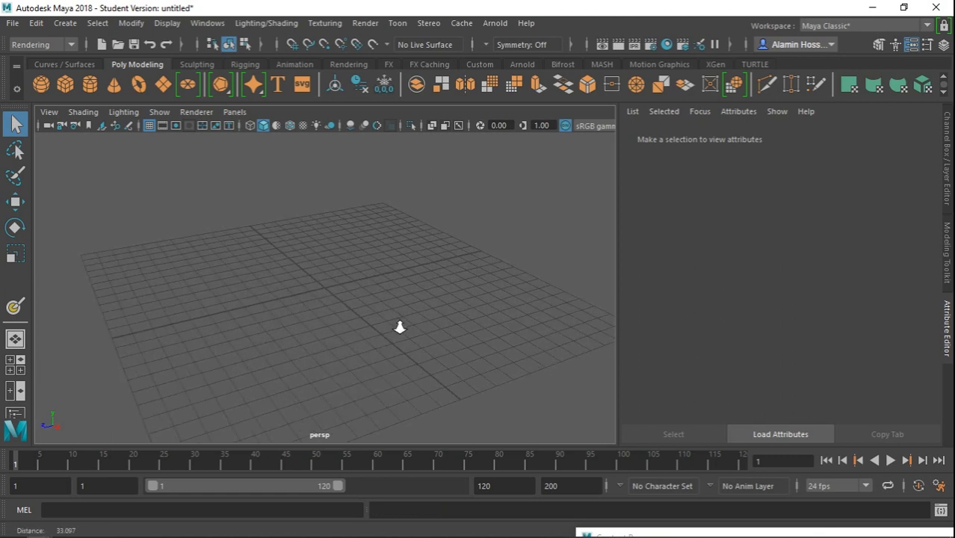
# Step: Show the Channel Box/Layer Editor and widen the viewport
pyautogui.click(951, 120)
pyautogui.moveTo(620, 225); pyautogui.dragTo(757, 224)
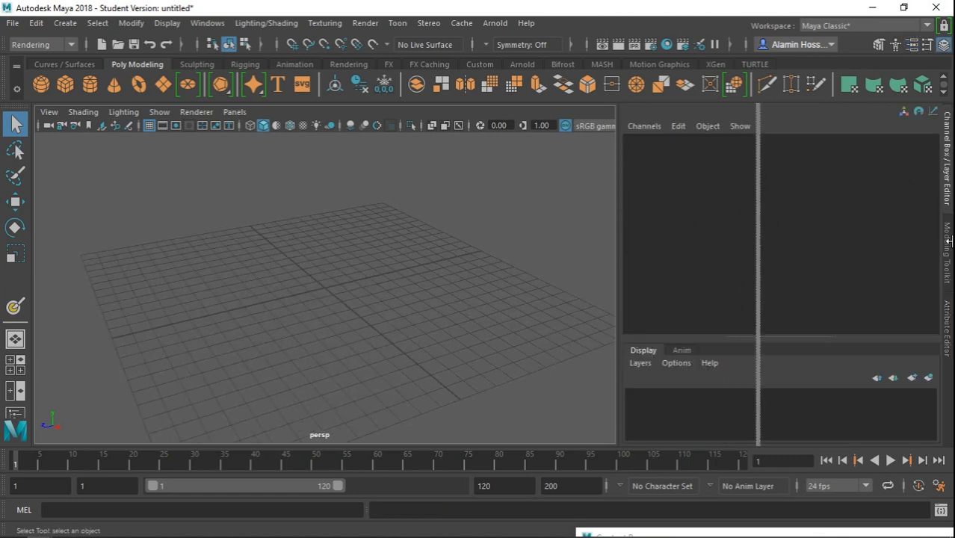
pyautogui.keyDown('alt'); pyautogui.moveTo(269, 308); pyautogui.dragTo(314, 304); pyautogui.keyUp('alt')
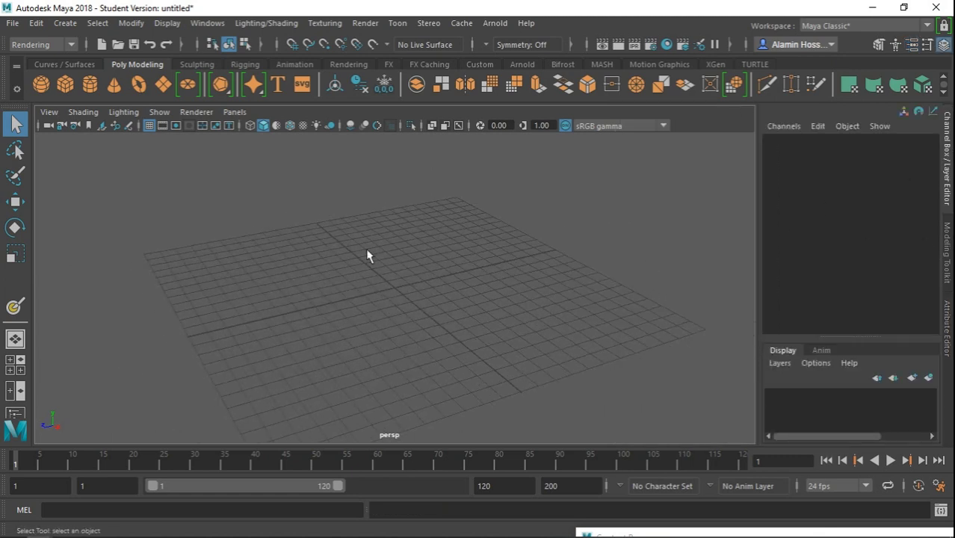
pyautogui.click(48, 44)
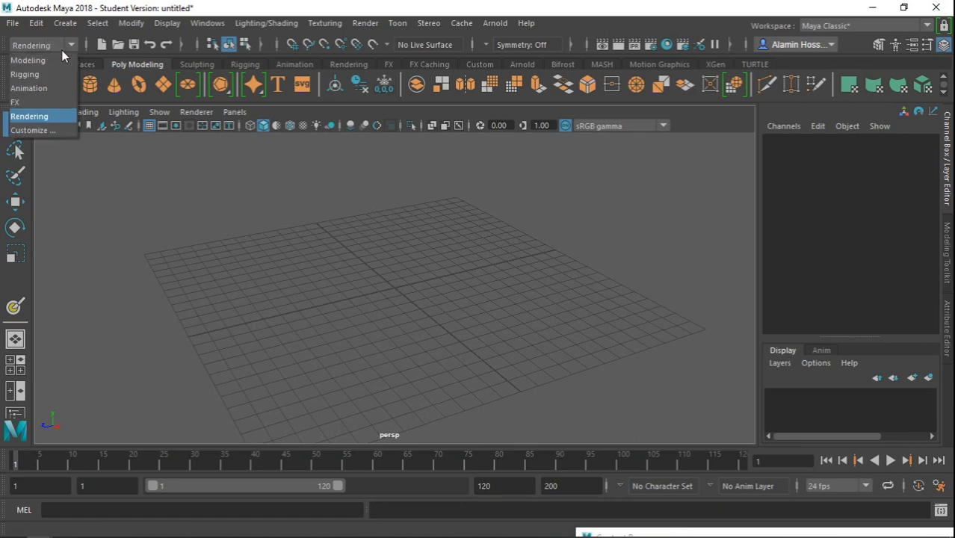
# Step: Open the Paint Effects example brushes in the Content Browser and place it beside the viewport
pyautogui.click(55, 59)
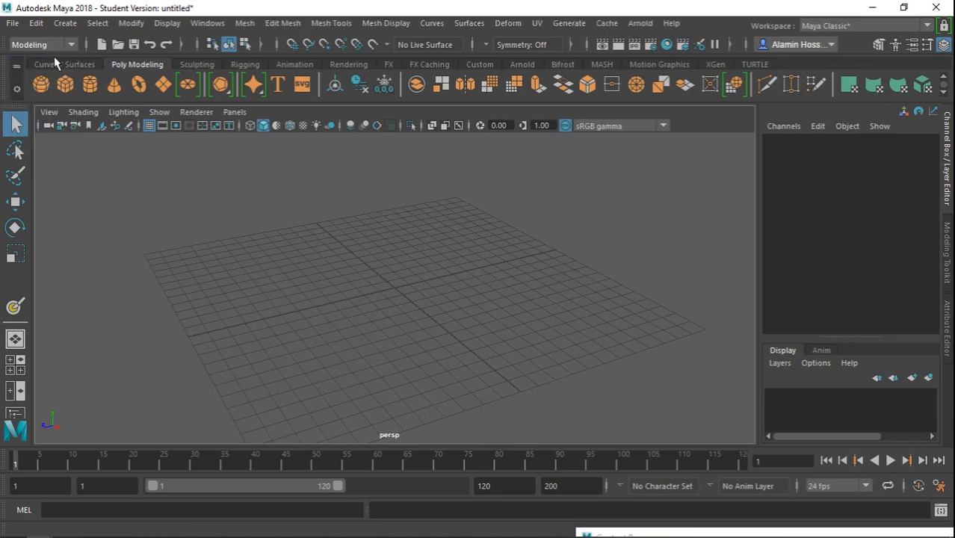
pyautogui.click(569, 24)
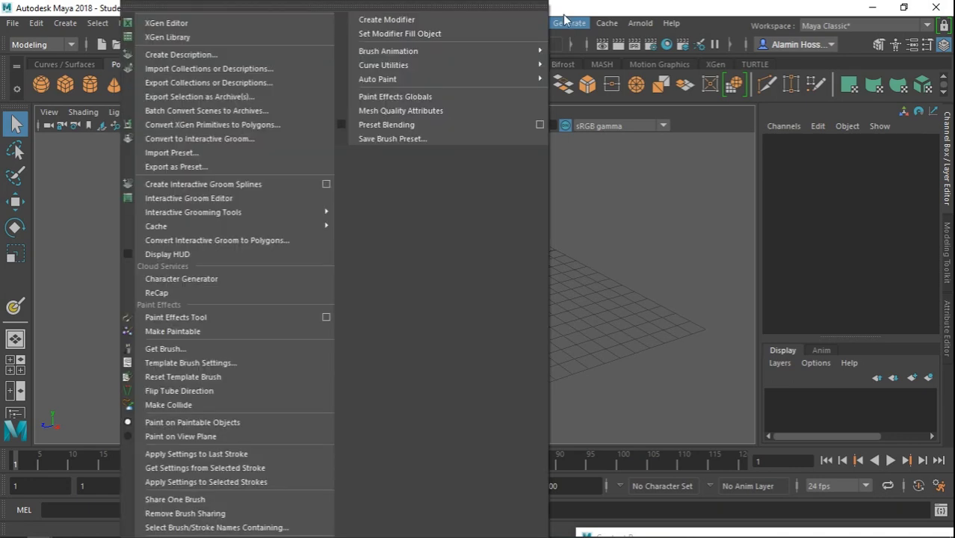
pyautogui.click(193, 352)
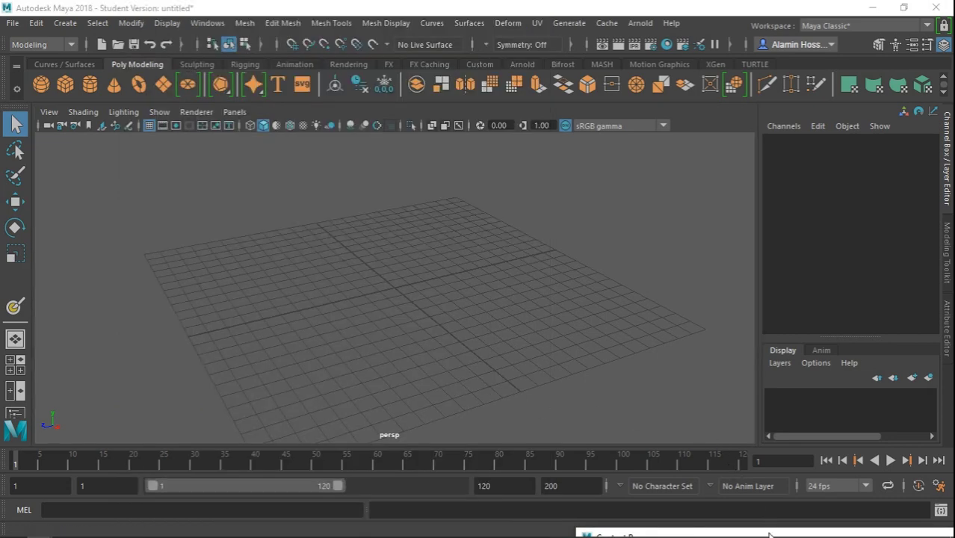
pyautogui.moveTo(764, 532); pyautogui.dragTo(782, 88)
pyautogui.scroll(3, 658, 291)
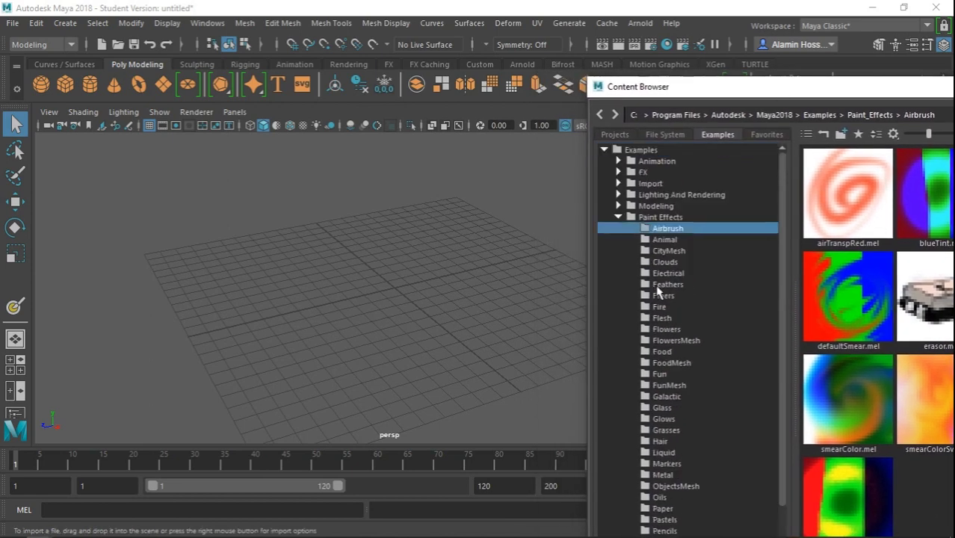
# Step: Browse the Paint Effects examples and open the CityMesh folder, loading chicagoTower.mel
pyautogui.click(618, 217)
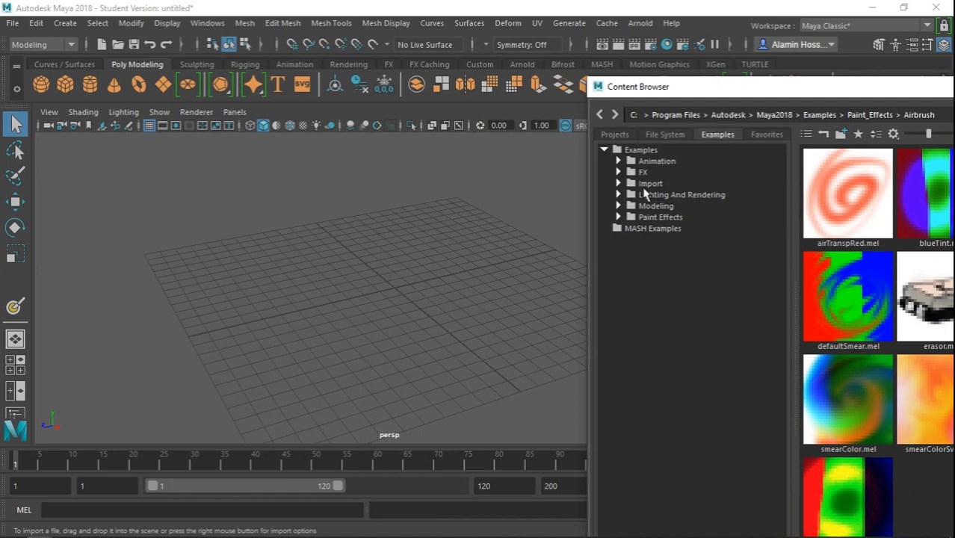
pyautogui.click(618, 217)
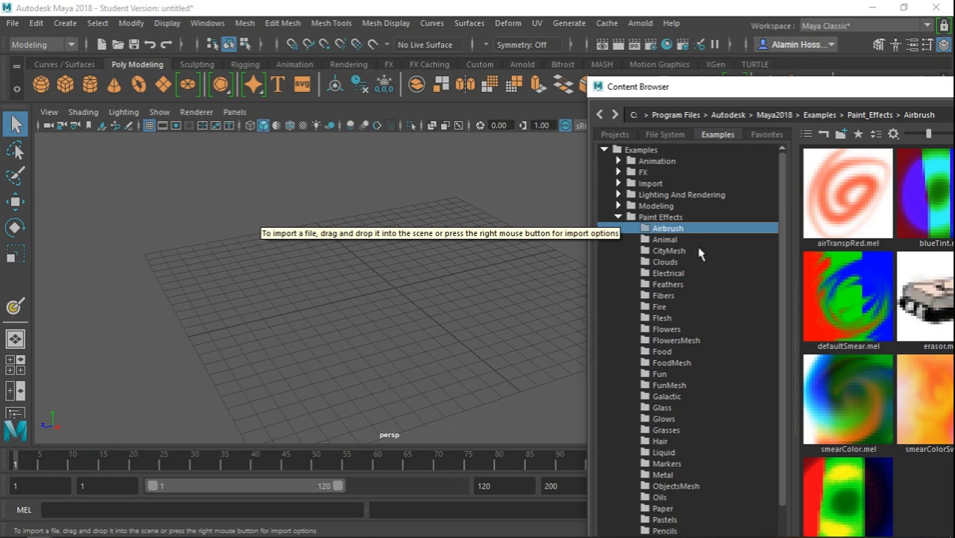
pyautogui.scroll(-3, 695, 309)
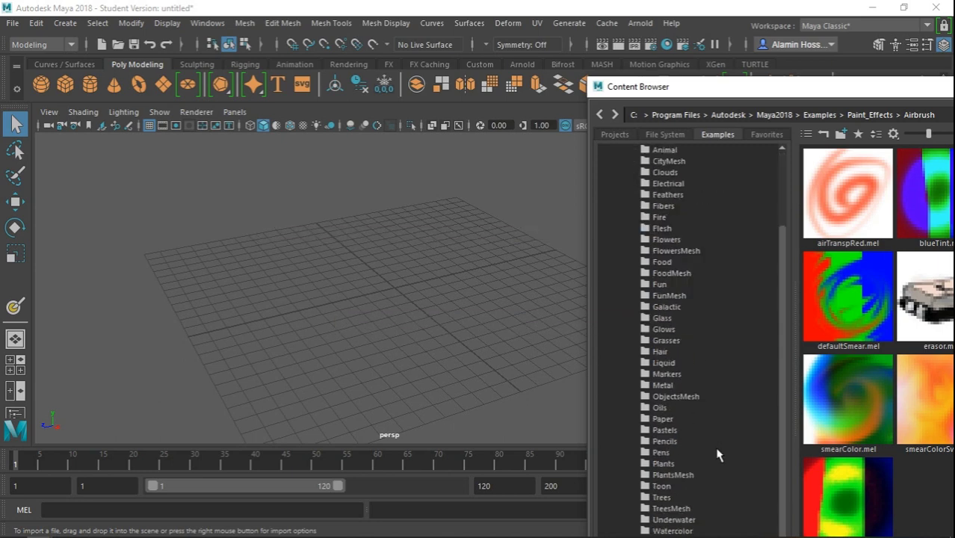
pyautogui.scroll(3, 718, 454)
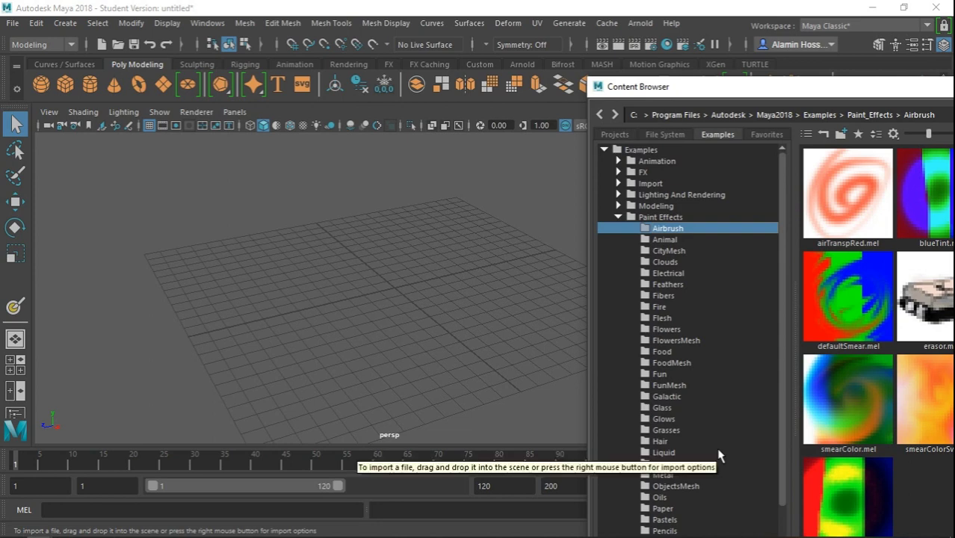
pyautogui.click(669, 251)
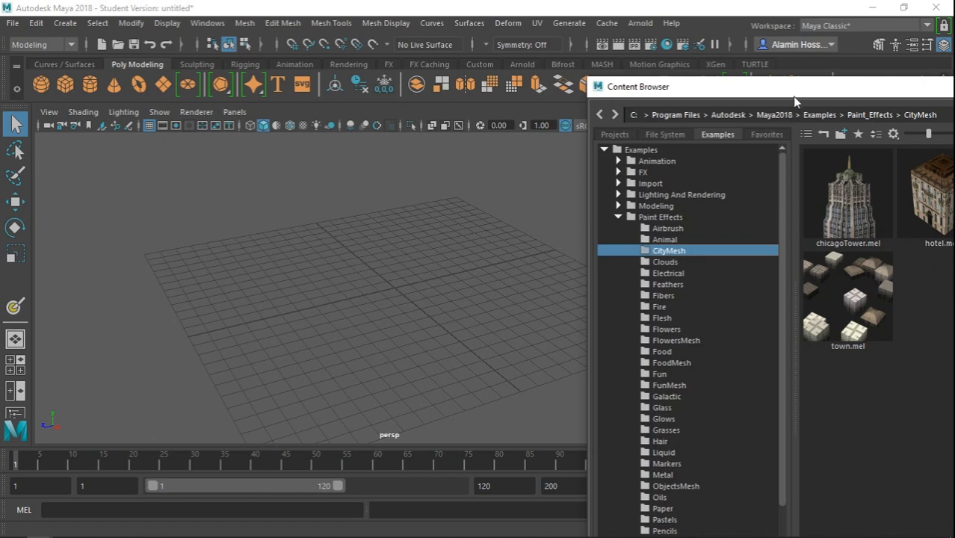
pyautogui.moveTo(794, 88); pyautogui.dragTo(691, 105)
# Step: Paint chicagoTower, hotel and manhattan building strokes across the grid
pyautogui.click(743, 232)
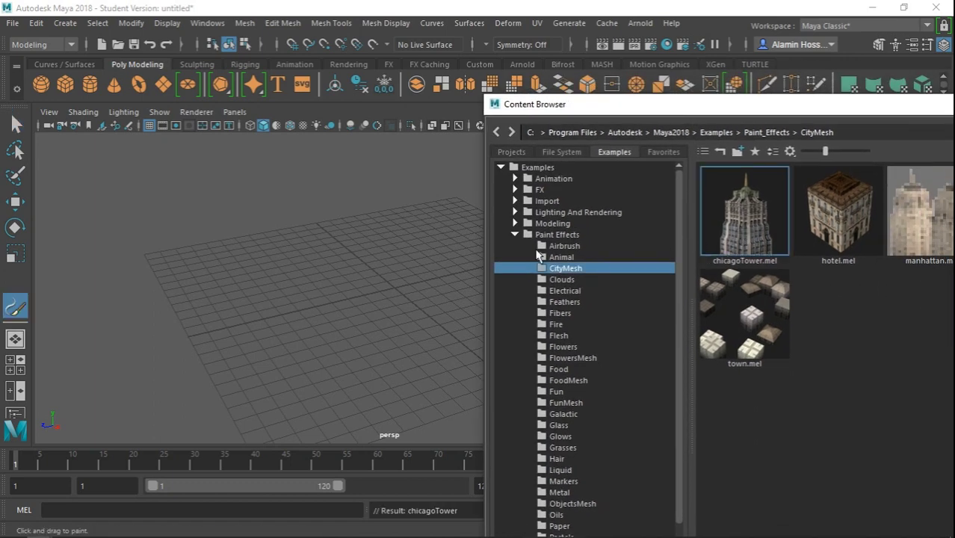
pyautogui.moveTo(243, 295); pyautogui.dragTo(456, 404)
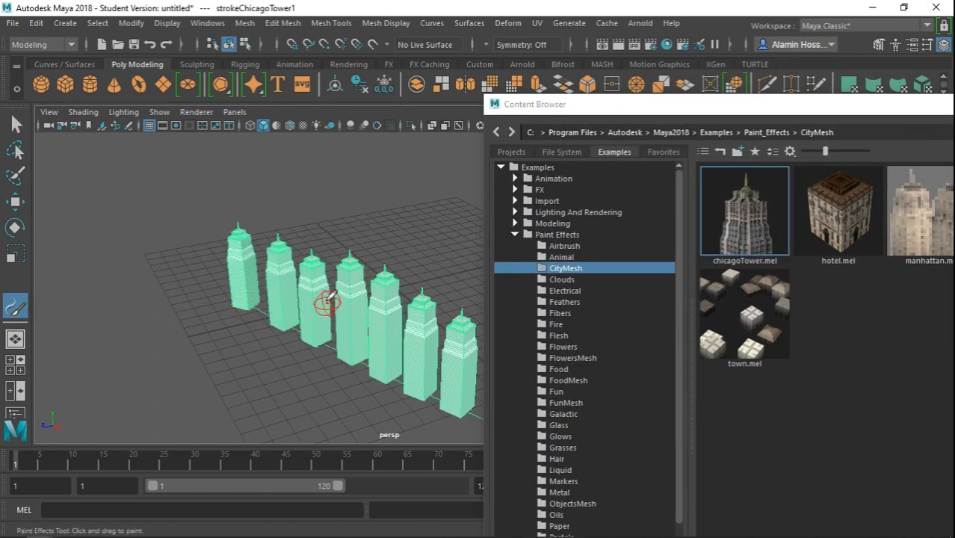
pyautogui.keyDown('alt'); pyautogui.moveTo(324, 299); pyautogui.dragTo(454, 294); pyautogui.keyUp('alt')
pyautogui.click(838, 210)
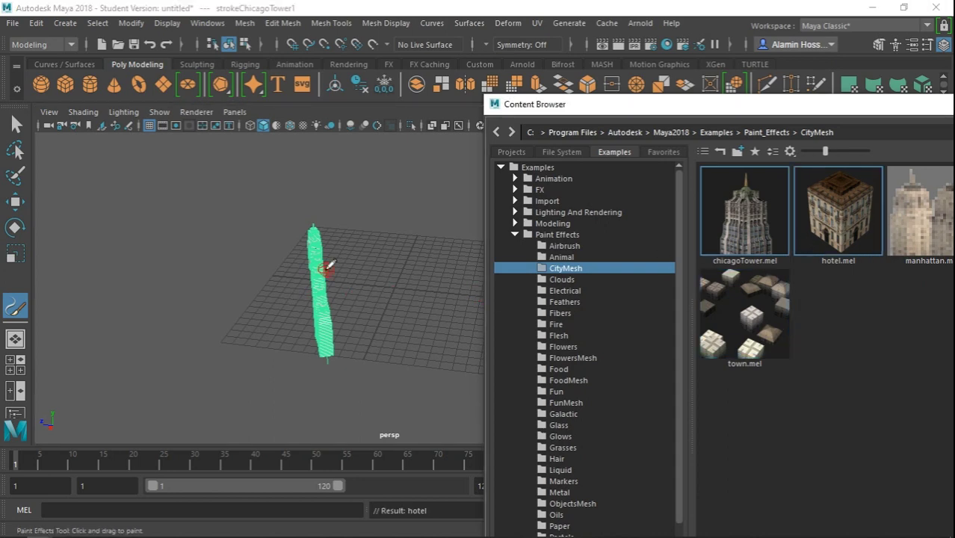
pyautogui.moveTo(358, 235); pyautogui.dragTo(370, 344)
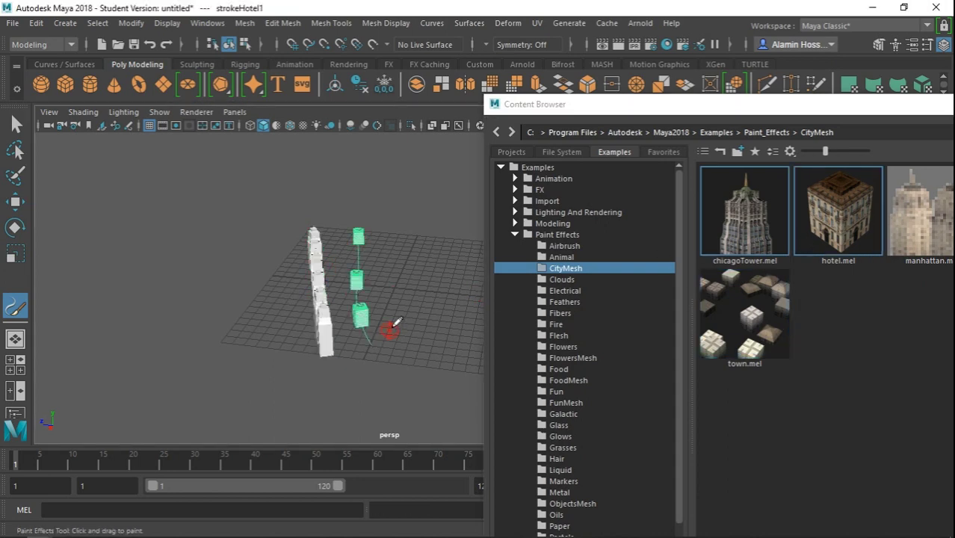
pyautogui.click(921, 231)
pyautogui.moveTo(395, 245)
pyautogui.mouseDown()
pyautogui.moveTo(401, 319)
pyautogui.moveTo(482, 302)
pyautogui.mouseUp()
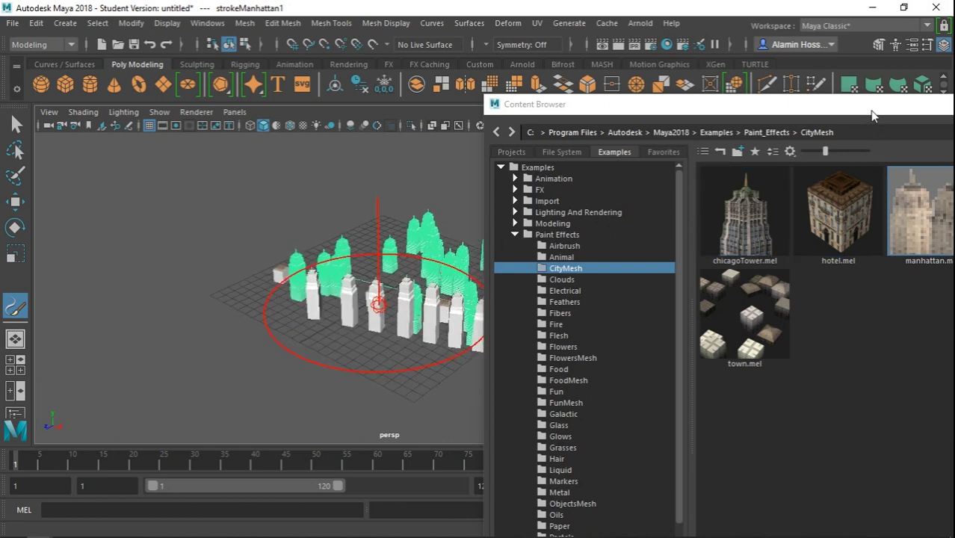
# Step: Resize and reposition the example library, then paint two more building strokes including skyscrapers
pyautogui.moveTo(873, 116); pyautogui.dragTo(719, 112)
pyautogui.moveTo(668, 98)
pyautogui.mouseDown()
pyautogui.moveTo(667, 119)
pyautogui.moveTo(944, 127)
pyautogui.mouseUp()
pyautogui.keyDown('alt'); pyautogui.moveTo(367, 273); pyautogui.dragTo(448, 254); pyautogui.keyUp('alt')
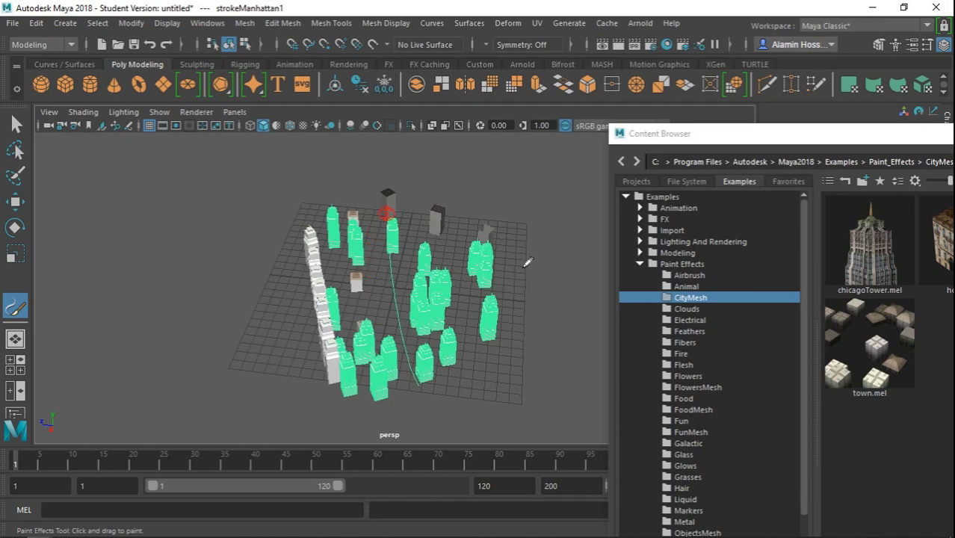
pyautogui.moveTo(527, 262); pyautogui.dragTo(493, 337)
pyautogui.moveTo(747, 134); pyautogui.dragTo(630, 133)
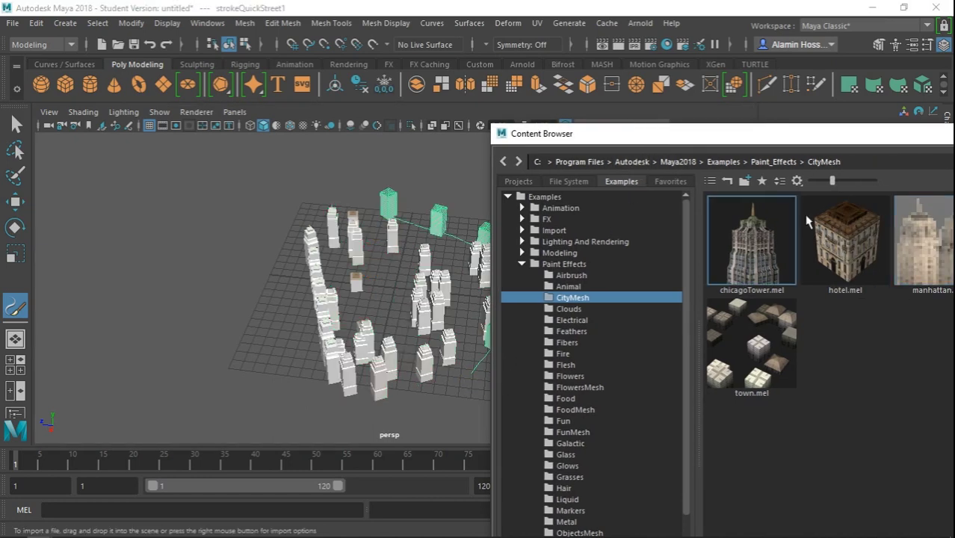
pyautogui.moveTo(866, 133)
pyautogui.mouseDown()
pyautogui.moveTo(646, 130)
pyautogui.moveTo(837, 138)
pyautogui.mouseUp()
pyautogui.moveTo(441, 365); pyautogui.dragTo(465, 196)
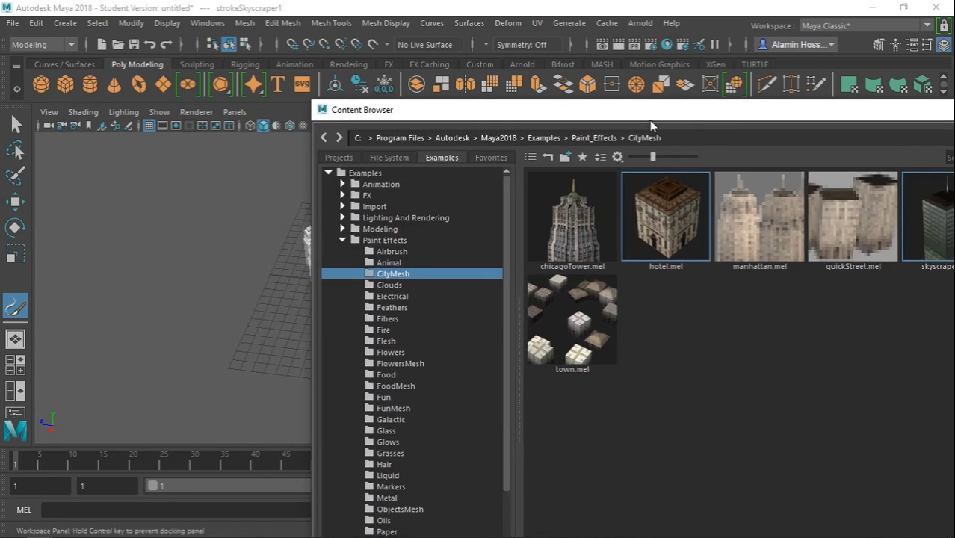
# Step: Paint quickStreet, skyscraper and town building strokes into the city
pyautogui.click(846, 216)
pyautogui.moveTo(725, 133)
pyautogui.mouseDown()
pyautogui.moveTo(755, 187)
pyautogui.moveTo(954, 182)
pyautogui.mouseUp()
pyautogui.moveTo(403, 226); pyautogui.dragTo(357, 328)
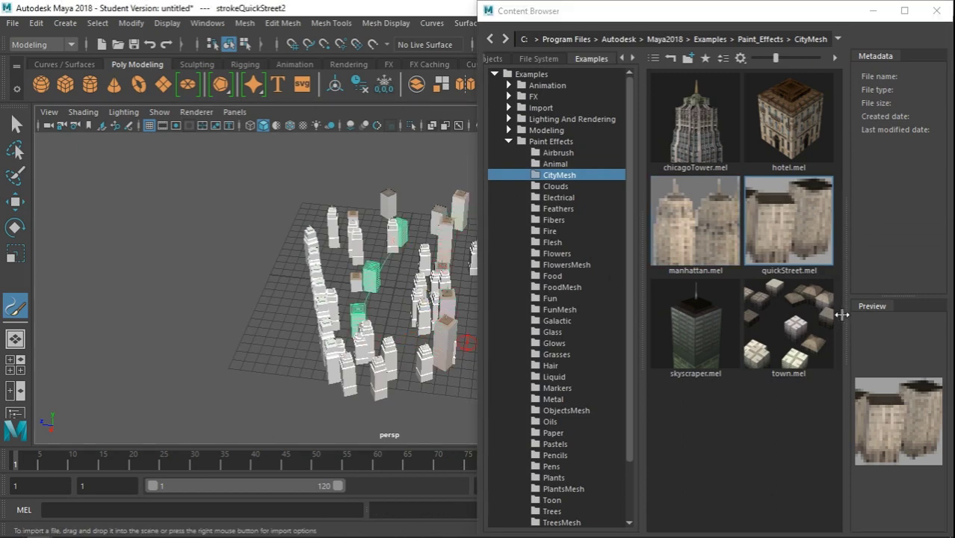
pyautogui.click(709, 337)
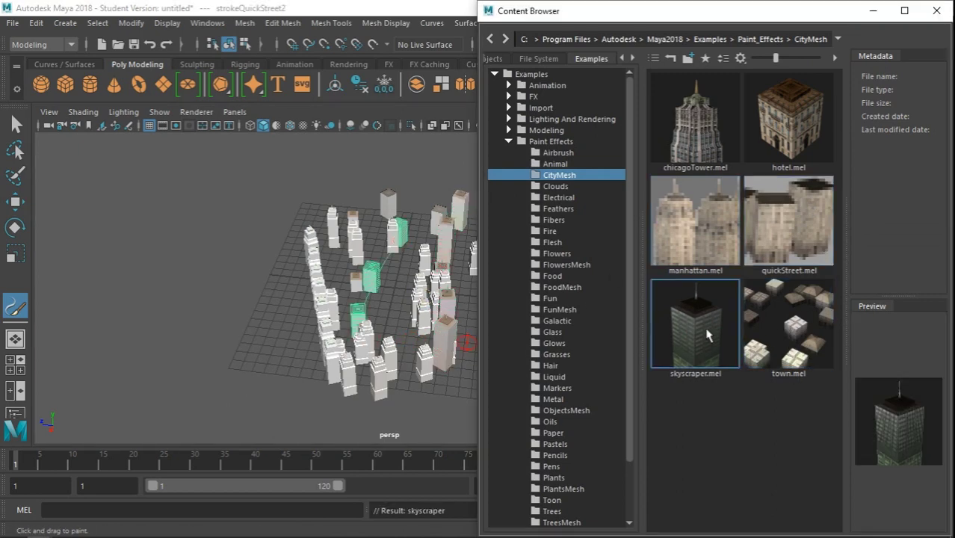
pyautogui.moveTo(308, 265); pyautogui.dragTo(299, 381)
pyautogui.click(788, 325)
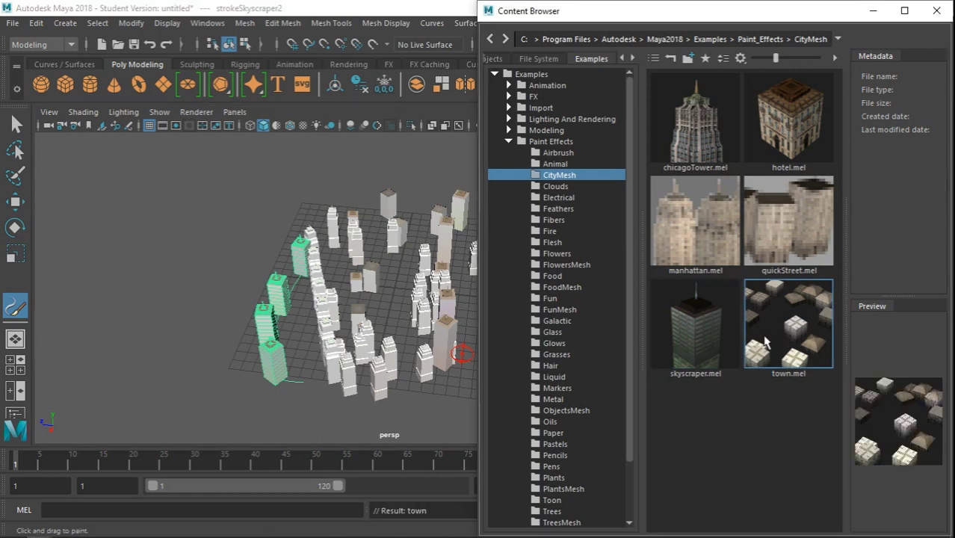
pyautogui.moveTo(418, 266); pyautogui.dragTo(395, 385)
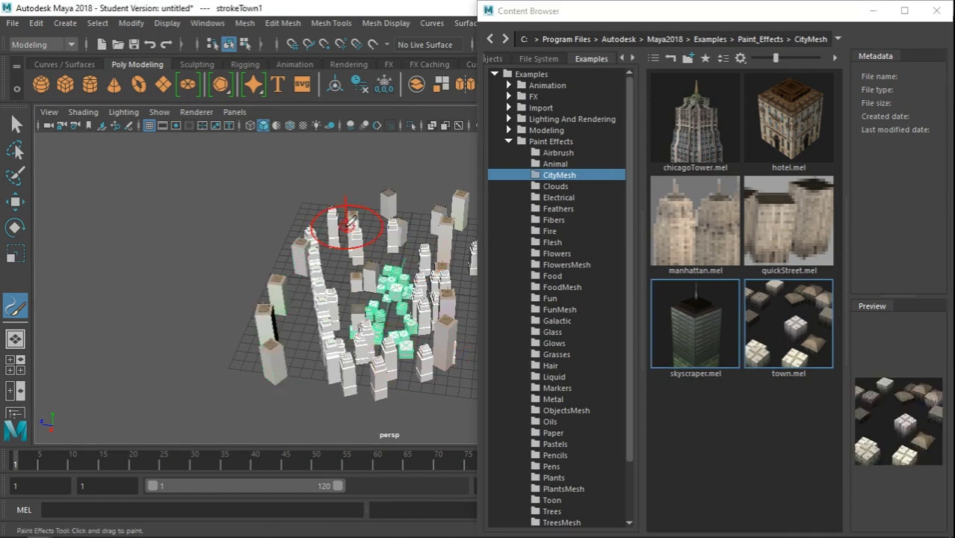
# Step: Put away the example library and switch to the Select tool
pyautogui.click(904, 11)
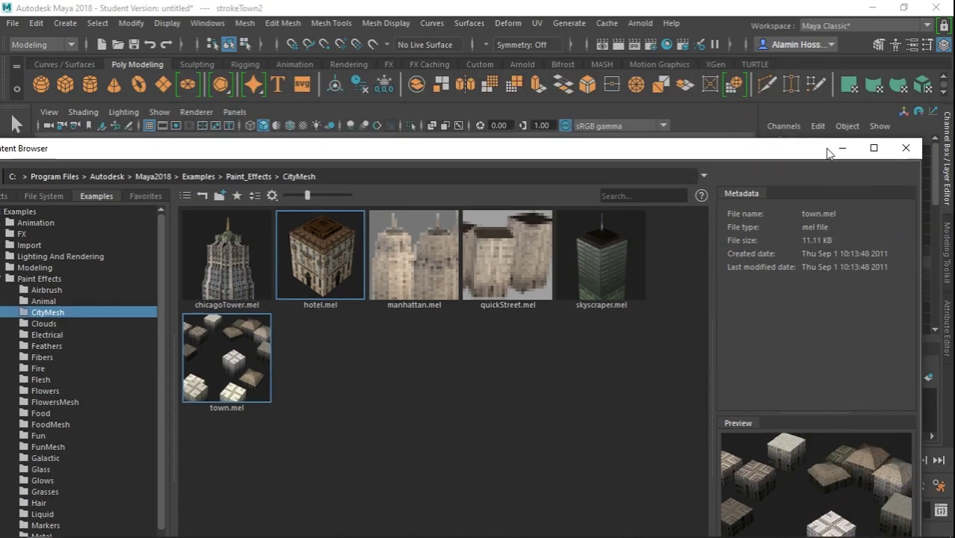
pyautogui.click(844, 146)
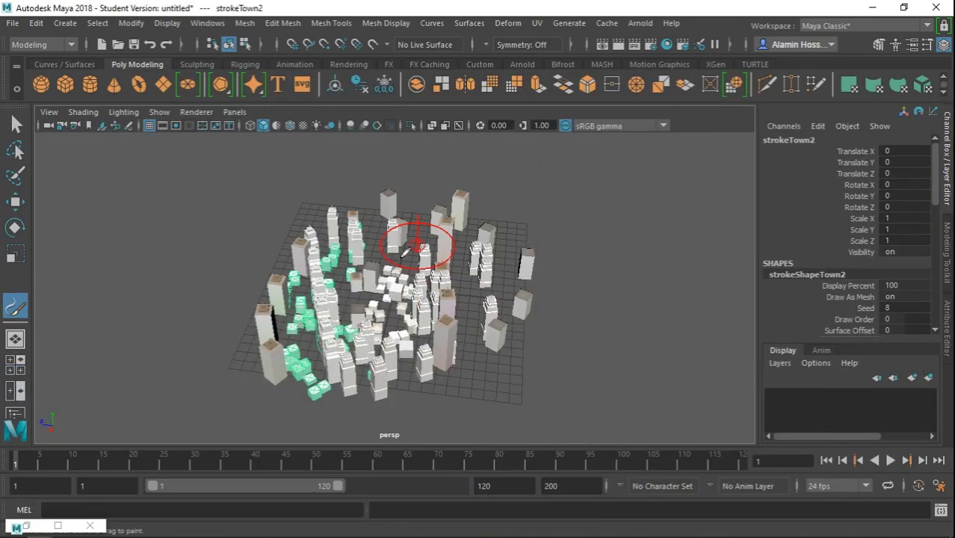
pyautogui.click(15, 126)
pyautogui.scroll(5, 266, 313)
pyautogui.scroll(3, 265, 313)
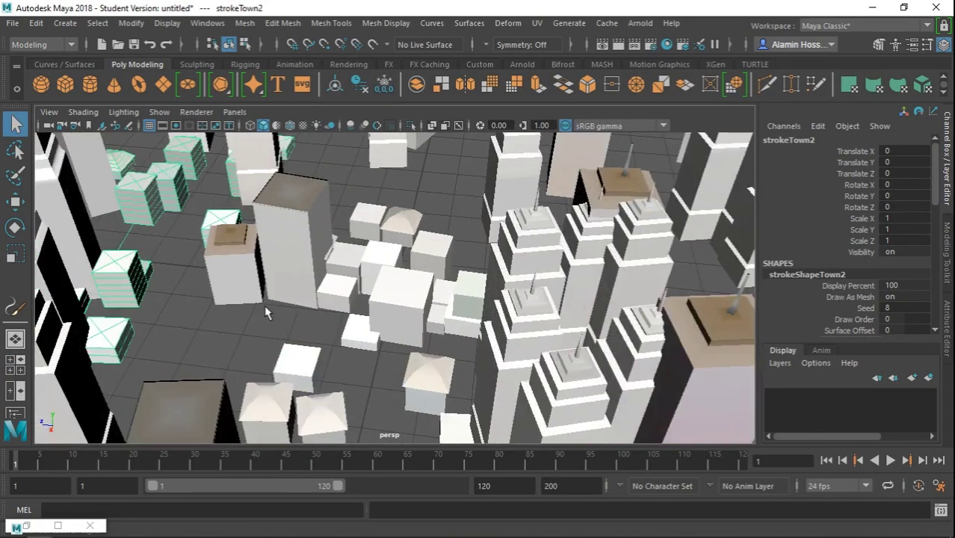
# Step: Frame and orbit around the painted city, then marquee-select all its strokes
pyautogui.click(397, 178)
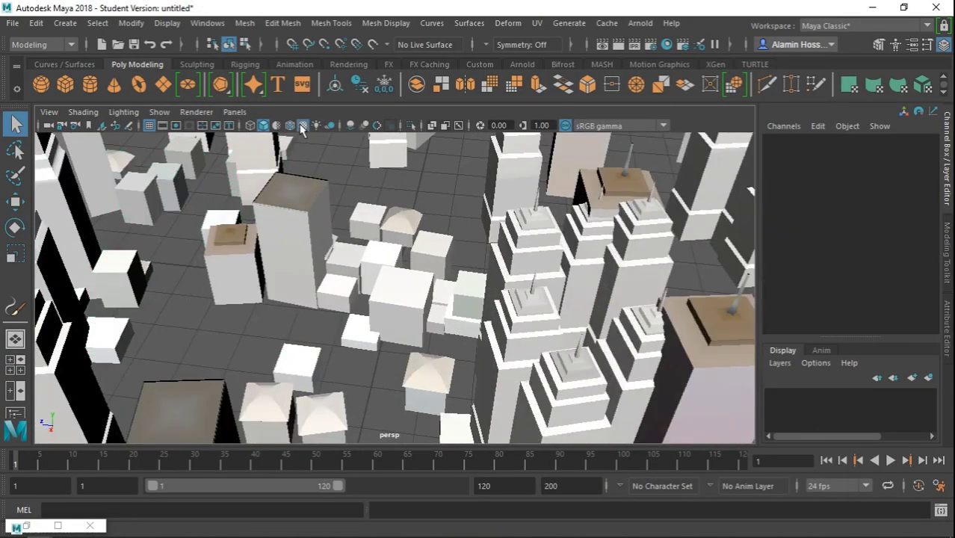
pyautogui.press('a')
pyautogui.moveTo(345, 299)
pyautogui.keyDown('alt'); pyautogui.mouseDown()
pyautogui.moveTo(346, 351)
pyautogui.moveTo(380, 317)
pyautogui.mouseUp(); pyautogui.keyUp('alt')
pyautogui.scroll(5, 345, 352)
pyautogui.scroll(-2, 345, 351)
pyautogui.scroll(5, 380, 317)
pyautogui.keyDown('alt'); pyautogui.moveTo(512, 380); pyautogui.dragTo(554, 363); pyautogui.keyUp('alt')
pyautogui.scroll(-8, 238, 317)
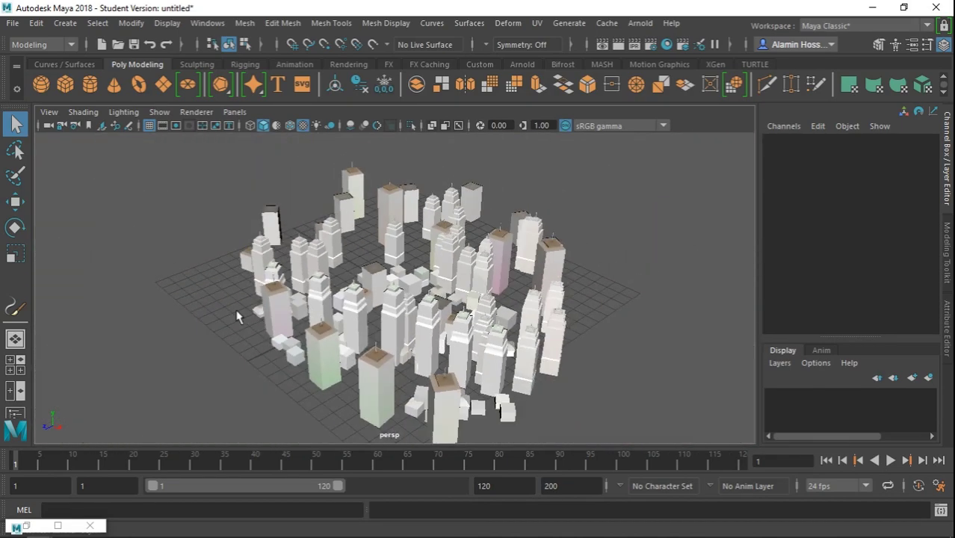
pyautogui.moveTo(303, 238); pyautogui.dragTo(388, 329)
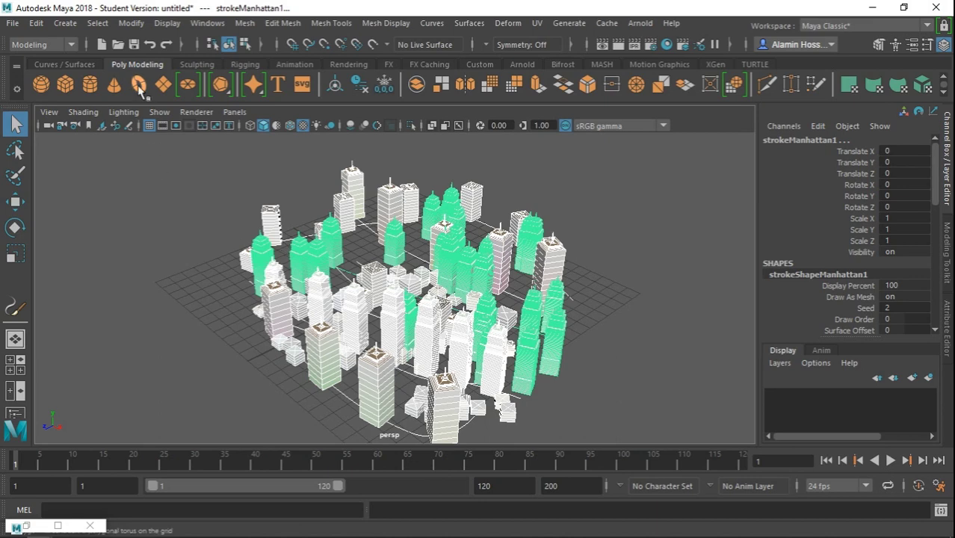
pyautogui.click(130, 23)
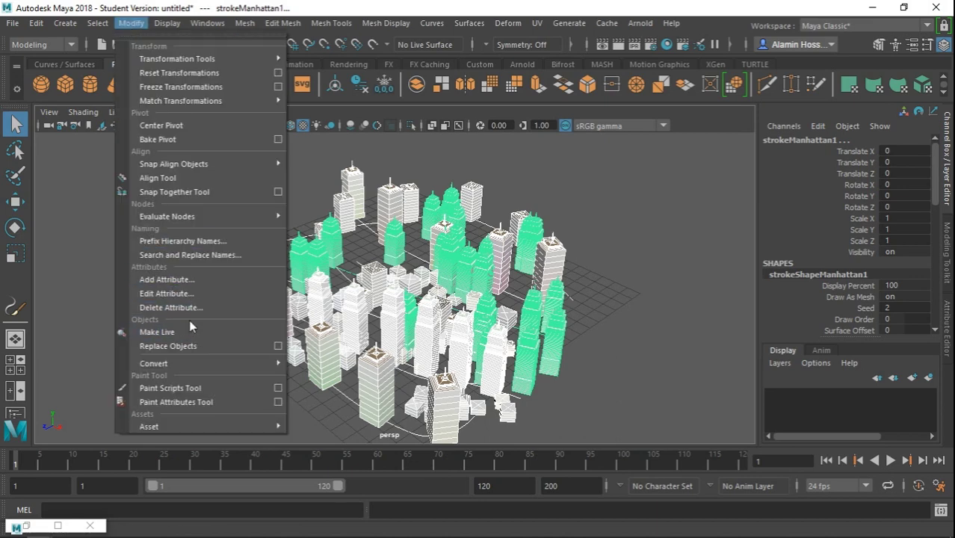
pyautogui.moveTo(172, 363)
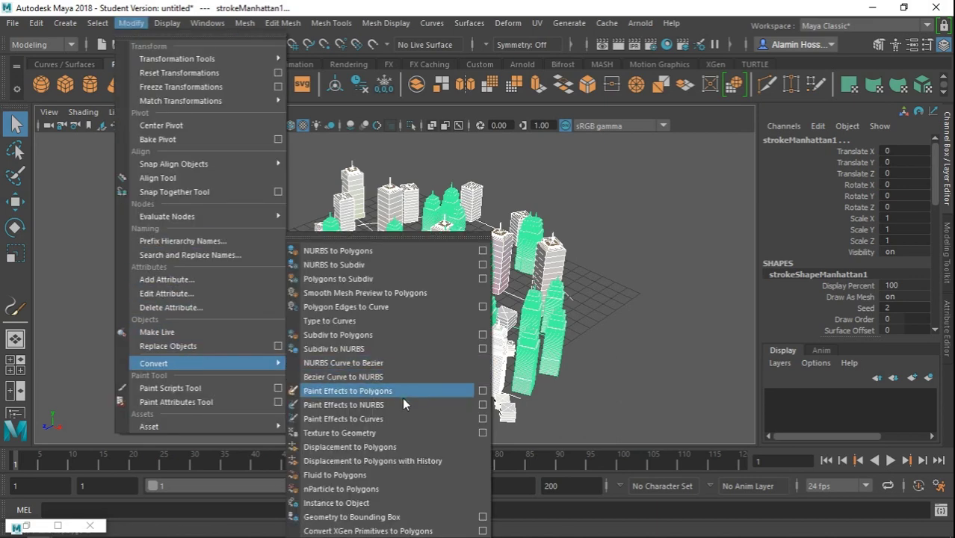
pyautogui.click(407, 393)
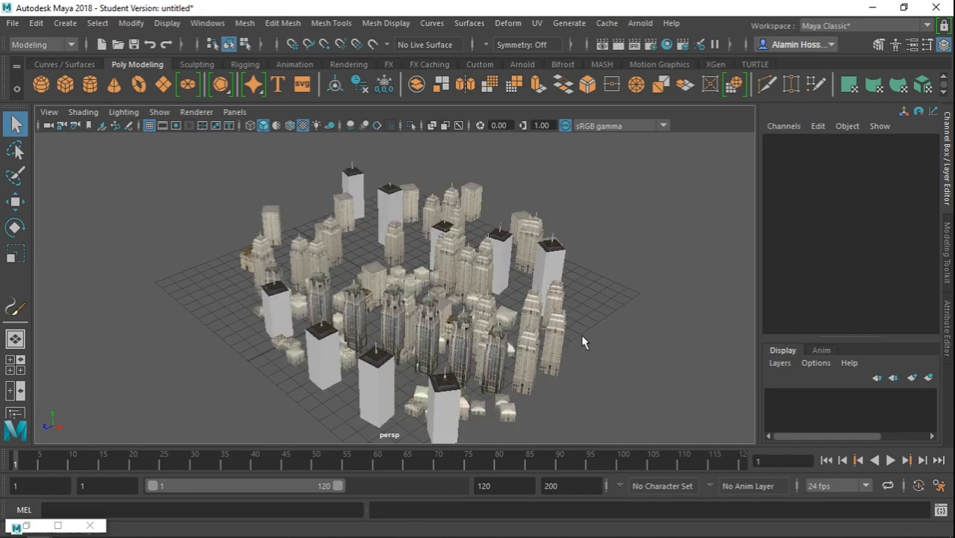
pyautogui.scroll(5, 581, 334)
pyautogui.scroll(-2, 414, 327)
pyautogui.keyDown('alt'); pyautogui.moveTo(413, 327); pyautogui.dragTo(347, 310); pyautogui.keyUp('alt')
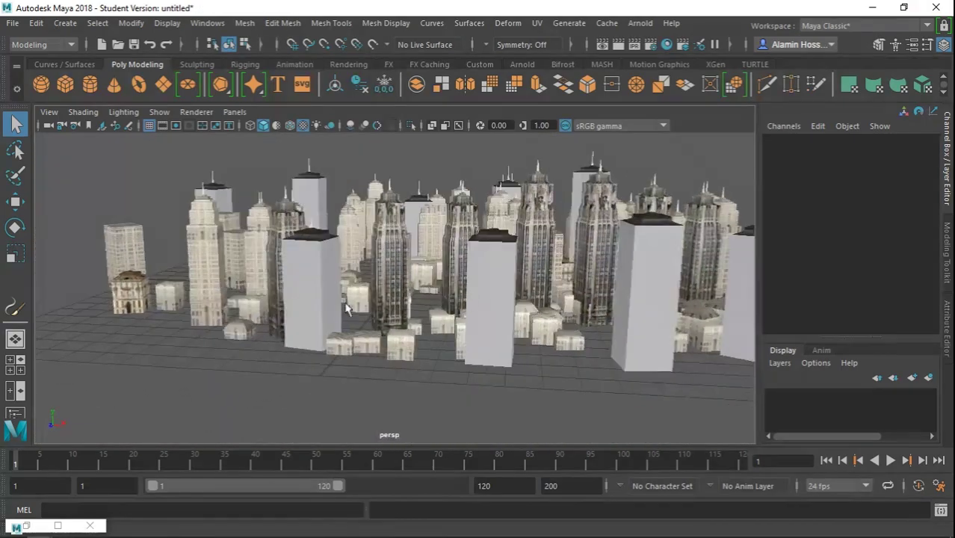
pyautogui.click(334, 308)
pyautogui.click(376, 356)
pyautogui.click(482, 314)
pyautogui.scroll(5, 484, 362)
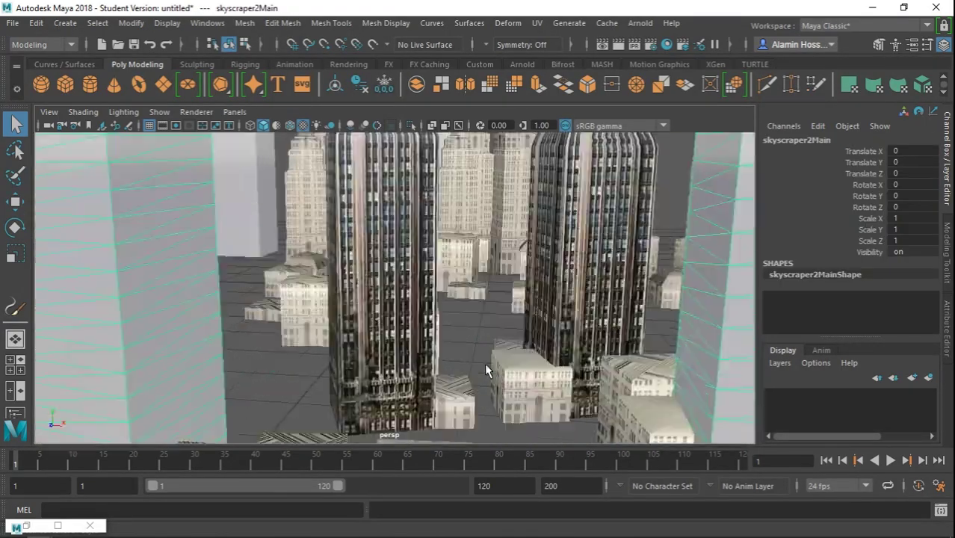
pyautogui.scroll(-2, 485, 362)
pyautogui.scroll(-5, 626, 332)
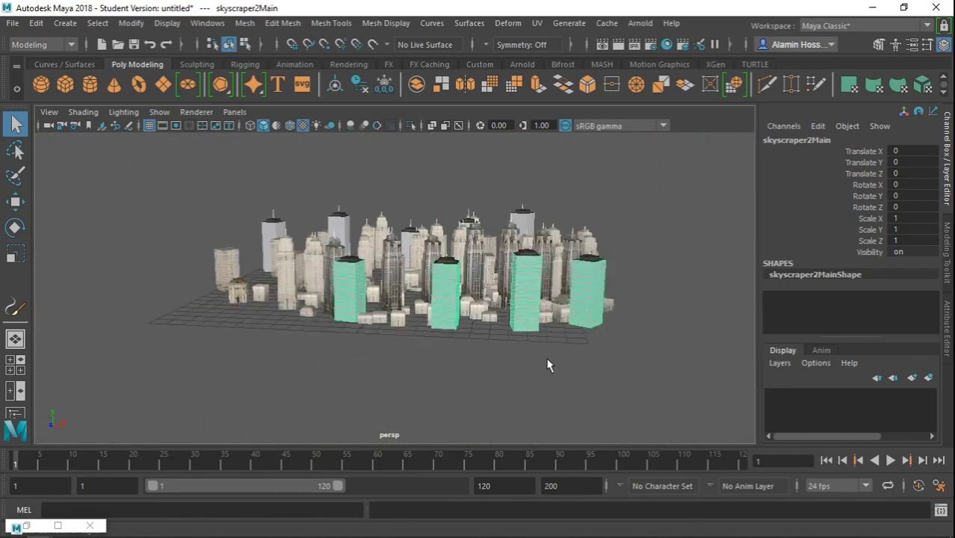
pyautogui.click(550, 365)
pyautogui.scroll(5, 548, 346)
pyautogui.scroll(-4, 586, 402)
pyautogui.moveTo(548, 345)
pyautogui.keyDown('alt'); pyautogui.mouseDown()
pyautogui.moveTo(585, 401)
pyautogui.moveTo(409, 357)
pyautogui.moveTo(349, 317)
pyautogui.moveTo(259, 374)
pyautogui.moveTo(245, 362)
pyautogui.moveTo(296, 332)
pyautogui.moveTo(460, 384)
pyautogui.moveTo(579, 359)
pyautogui.moveTo(314, 366)
pyautogui.mouseUp(); pyautogui.keyUp('alt')
pyautogui.scroll(4, 585, 401)
pyautogui.press('f')
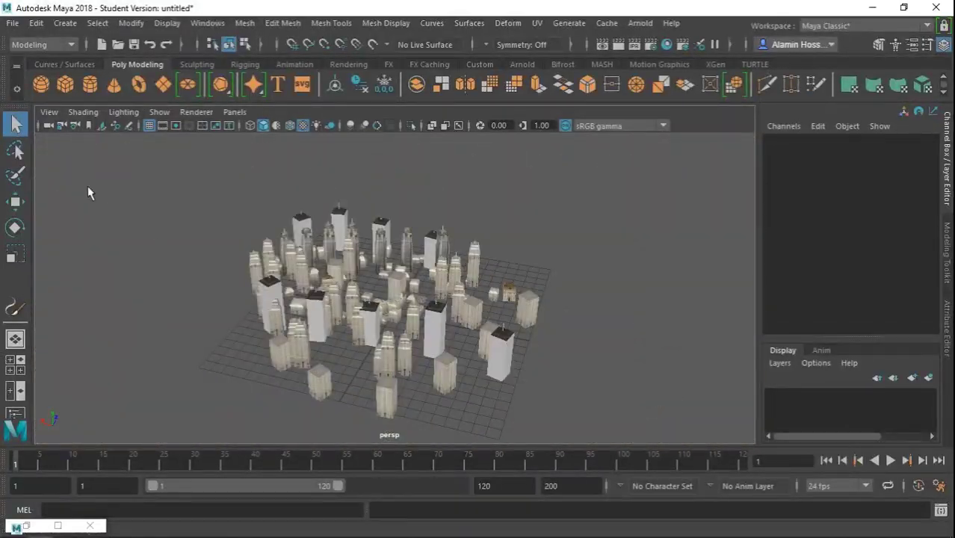
pyautogui.moveTo(153, 164); pyautogui.dragTo(564, 387)
# Step: Delete the city and paint a riceSummer stroke from the Grasses presets
pyautogui.press('Delete')
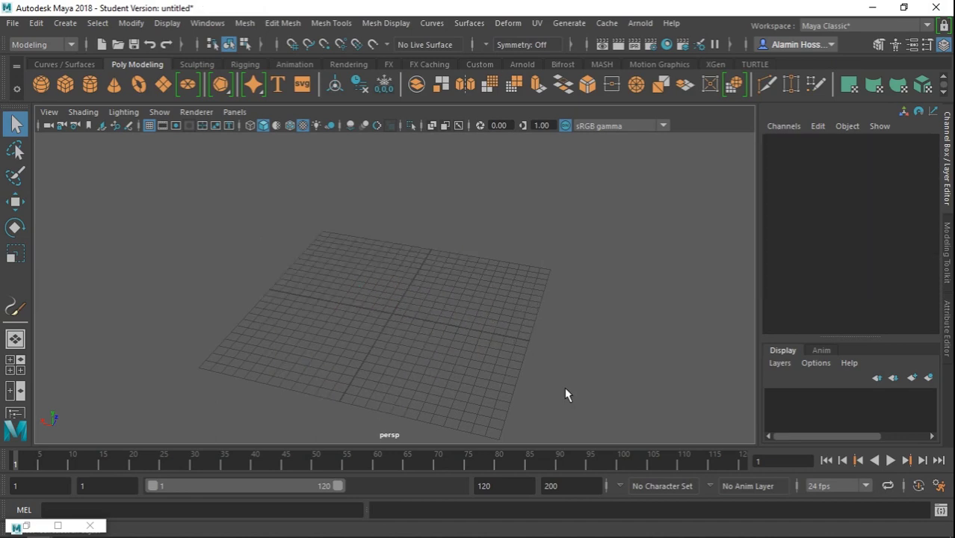
pyautogui.click(63, 532)
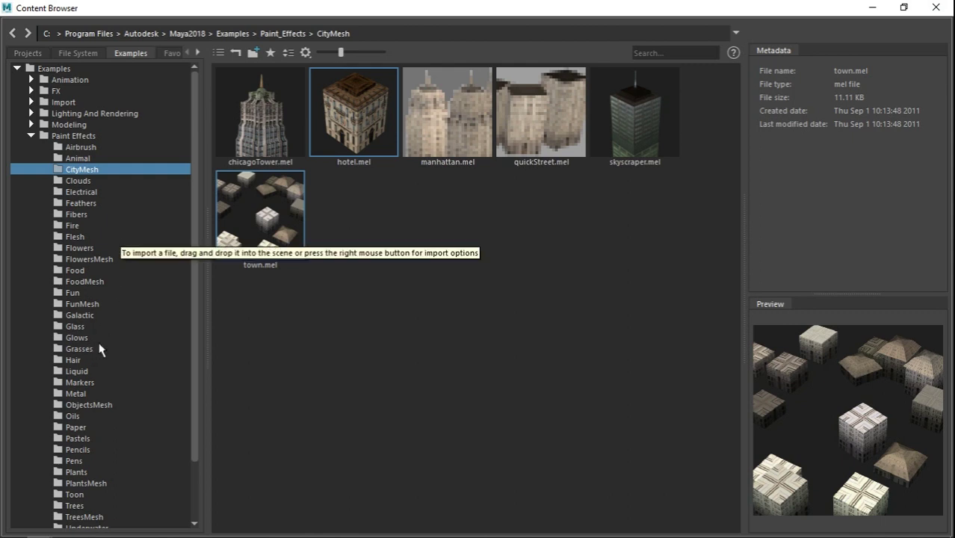
pyautogui.click(79, 349)
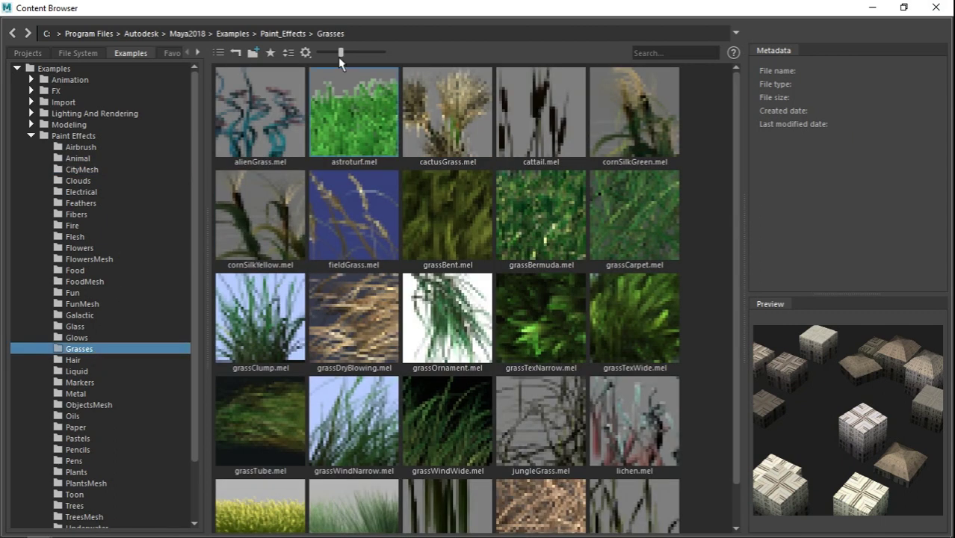
pyautogui.moveTo(276, 11); pyautogui.dragTo(572, 15)
pyautogui.scroll(-2, 673, 328)
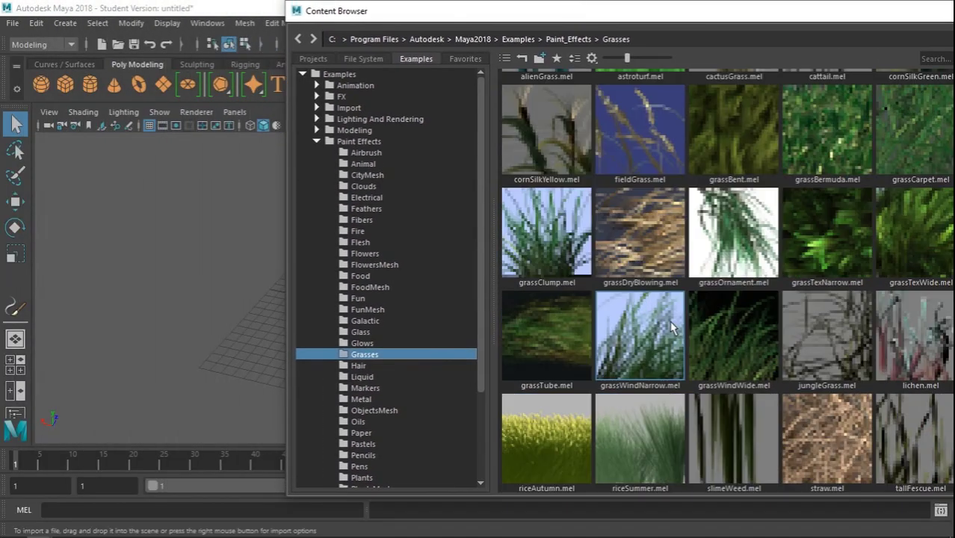
pyautogui.click(640, 438)
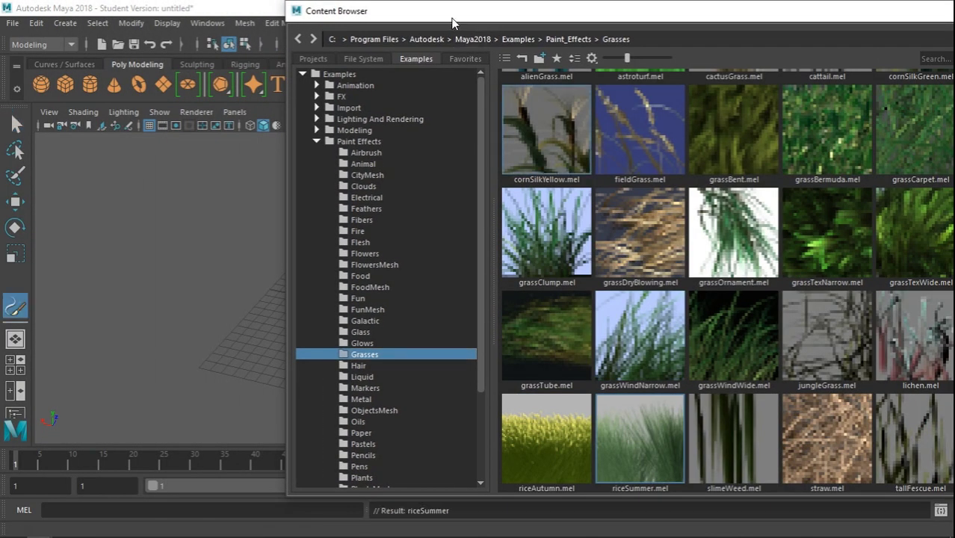
pyautogui.moveTo(452, 23); pyautogui.dragTo(715, 50)
pyautogui.moveTo(217, 254)
pyautogui.mouseDown()
pyautogui.moveTo(277, 296)
pyautogui.moveTo(458, 362)
pyautogui.moveTo(213, 284)
pyautogui.moveTo(358, 400)
pyautogui.moveTo(186, 246)
pyautogui.moveTo(376, 288)
pyautogui.mouseUp()
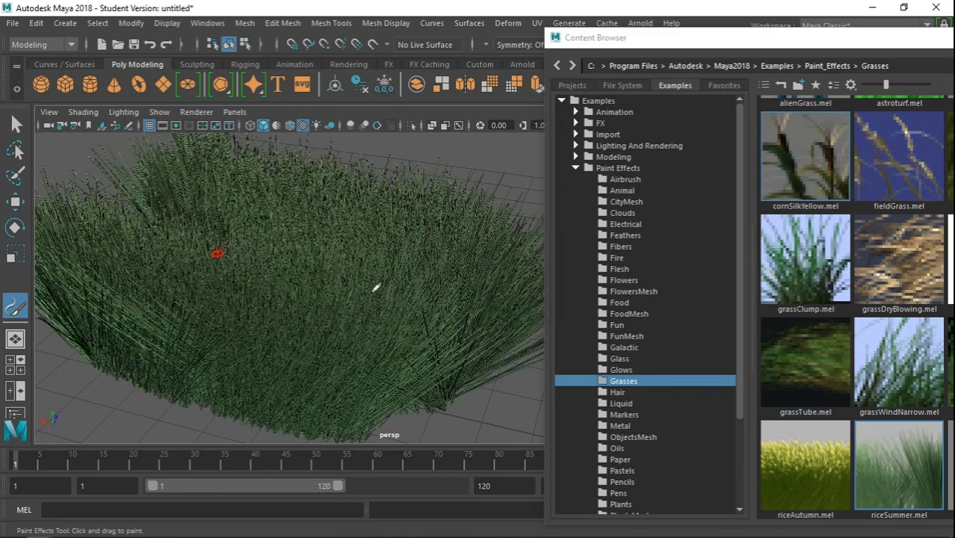
# Step: Return to selection mode, orbit around the grass patch and select the grass stroke
pyautogui.press('q')
pyautogui.click(493, 430)
pyautogui.scroll(-5, 415, 325)
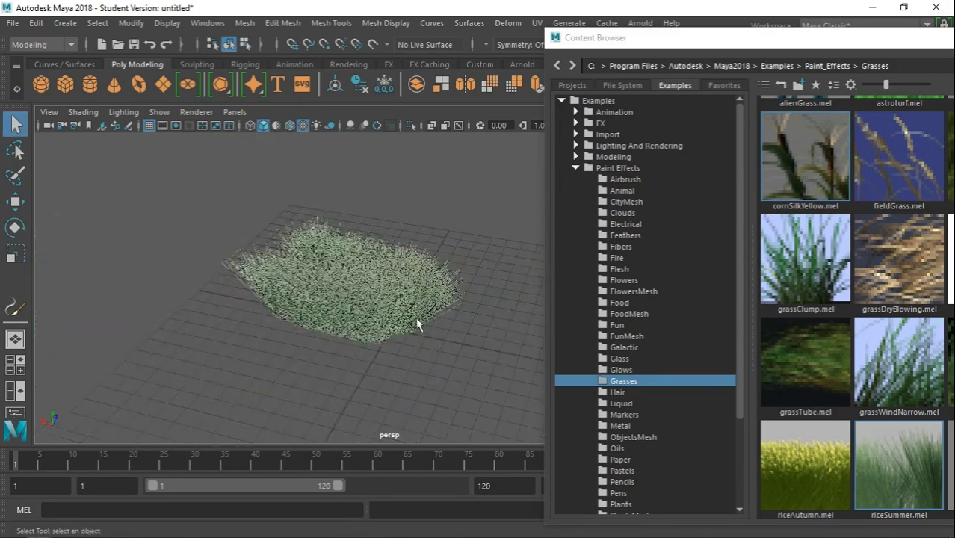
pyautogui.moveTo(415, 325)
pyautogui.keyDown('alt'); pyautogui.mouseDown()
pyautogui.moveTo(495, 330)
pyautogui.moveTo(378, 353)
pyautogui.mouseUp(); pyautogui.keyUp('alt')
pyautogui.scroll(3, 366, 341)
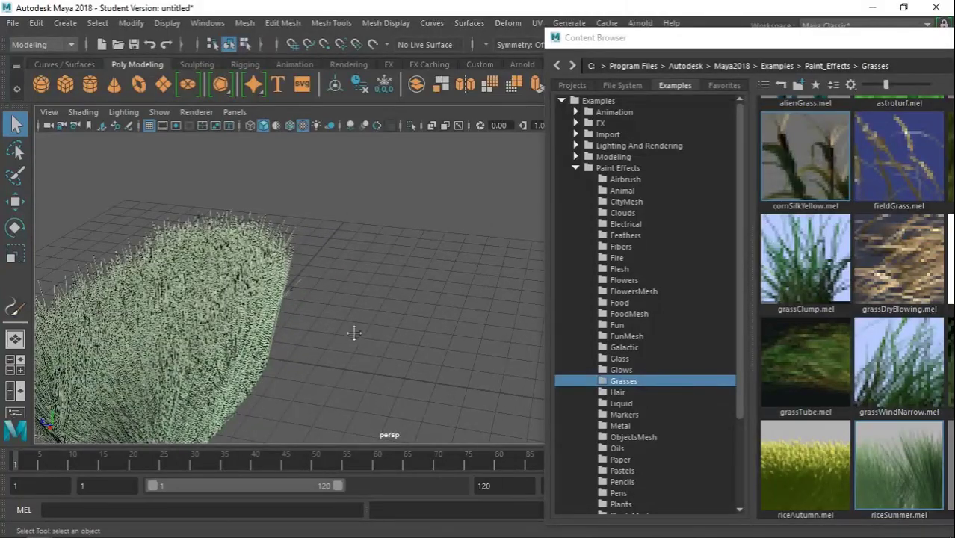
pyautogui.scroll(3, 433, 314)
pyautogui.scroll(3, 415, 310)
pyautogui.click(411, 304)
pyautogui.scroll(-5, 410, 303)
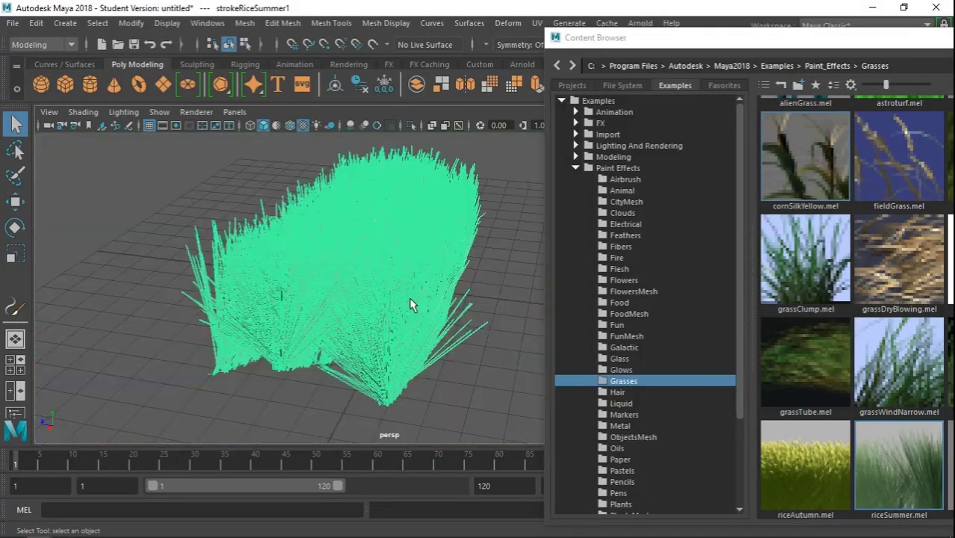
pyautogui.scroll(5, 409, 299)
pyautogui.scroll(-3, 409, 299)
pyautogui.scroll(4, 409, 303)
pyautogui.scroll(-5, 409, 305)
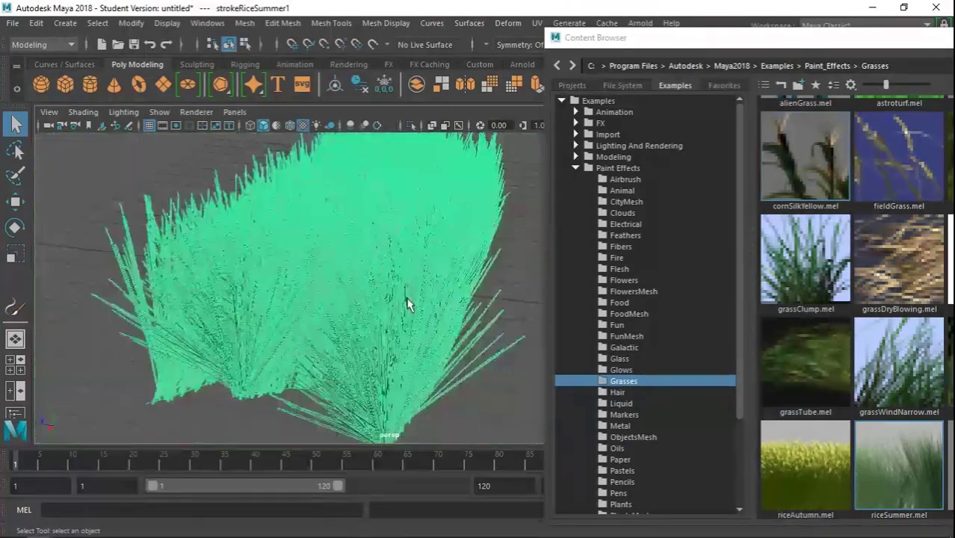
# Step: Convert the painted riceSummer grass into a polygon mesh
pyautogui.click(131, 23)
pyautogui.moveTo(196, 364)
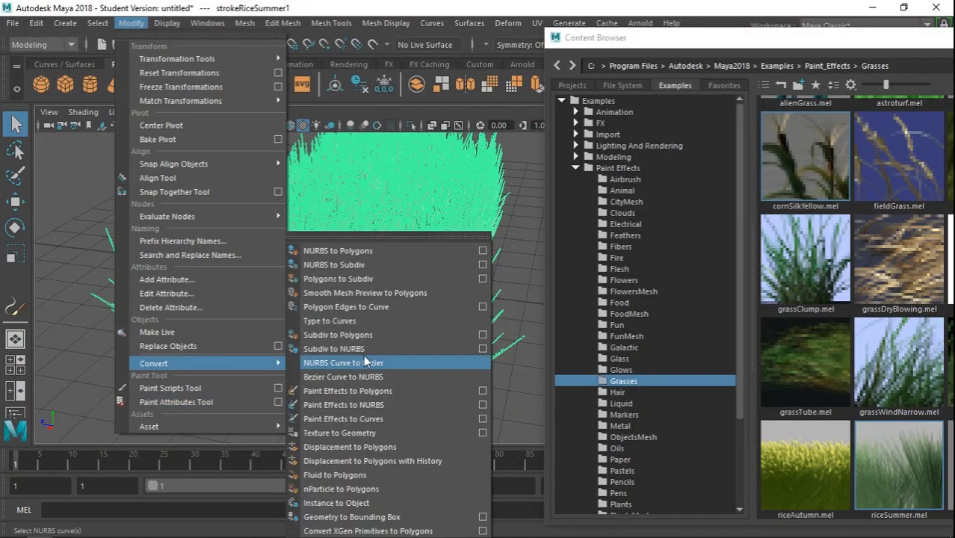
pyautogui.click(397, 393)
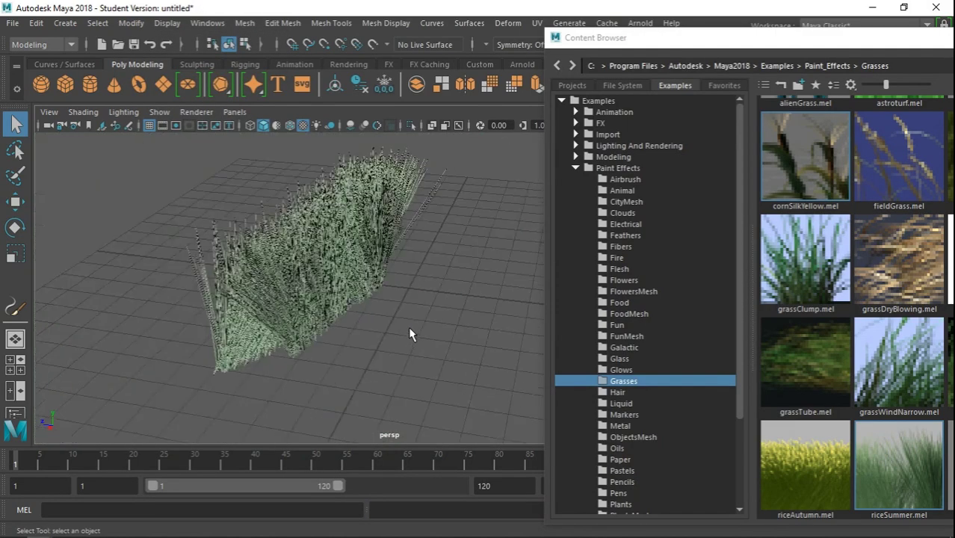
pyautogui.keyDown('alt'); pyautogui.moveTo(409, 330); pyautogui.dragTo(396, 299); pyautogui.keyUp('alt')
pyautogui.scroll(5, 391, 287)
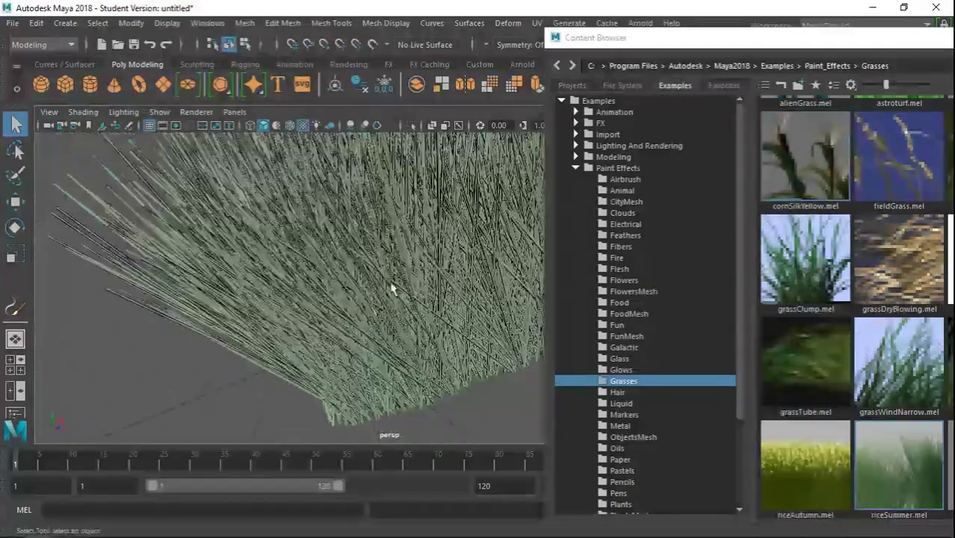
# Step: Set the grass shader's Color ramp to a darker green (V 0.527)
pyautogui.click(391, 289)
pyautogui.moveTo(635, 37); pyautogui.dragTo(782, 401)
pyautogui.click(947, 329)
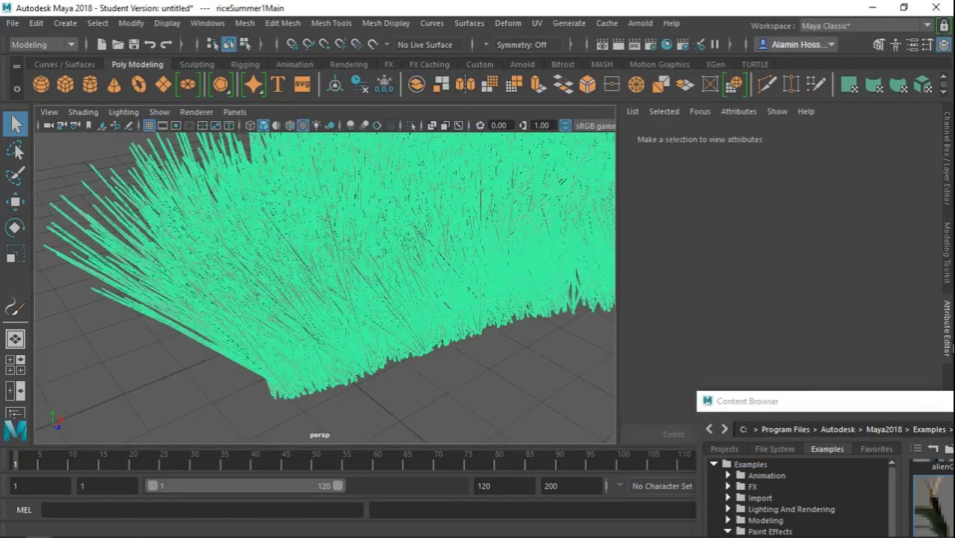
pyautogui.click(932, 138)
pyautogui.click(932, 137)
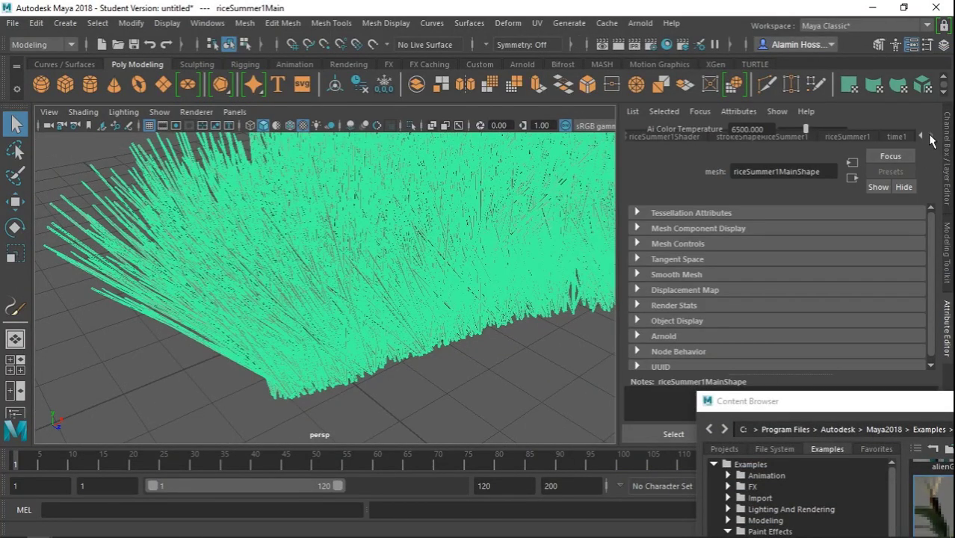
pyautogui.click(858, 139)
pyautogui.click(797, 139)
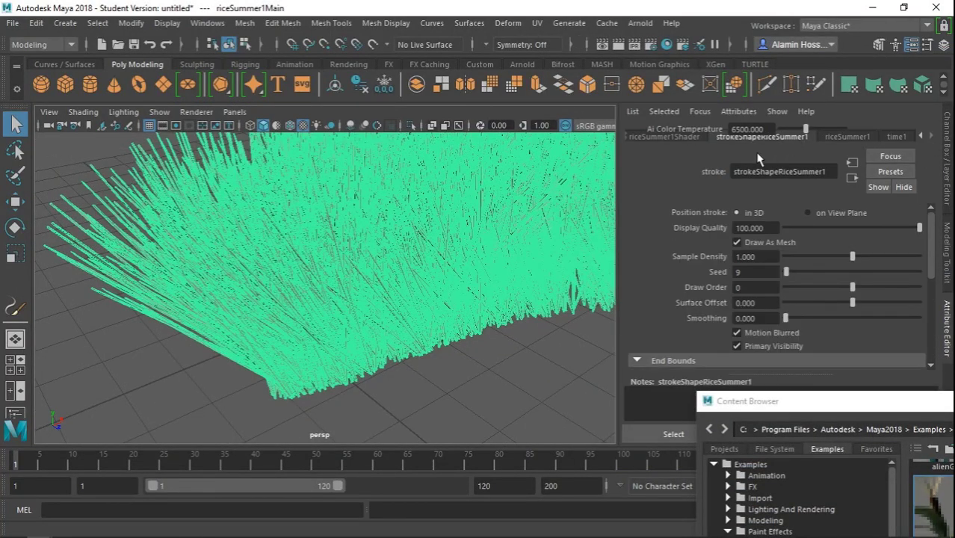
pyautogui.click(684, 138)
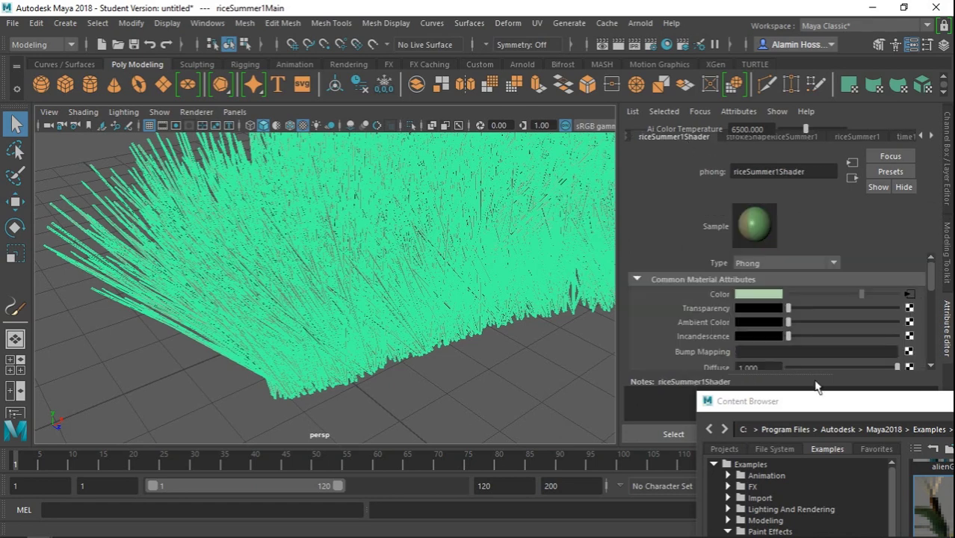
pyautogui.click(909, 297)
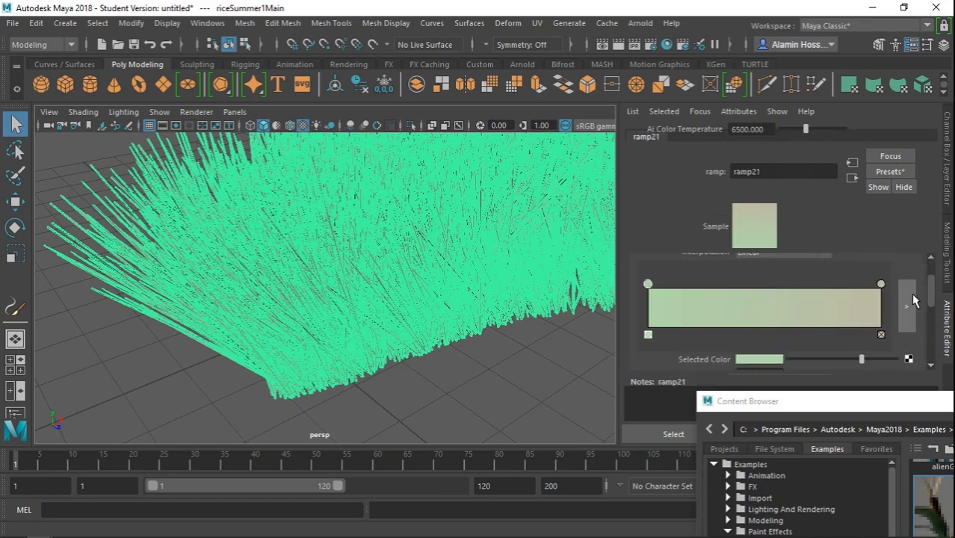
pyautogui.click(746, 361)
pyautogui.click(668, 351)
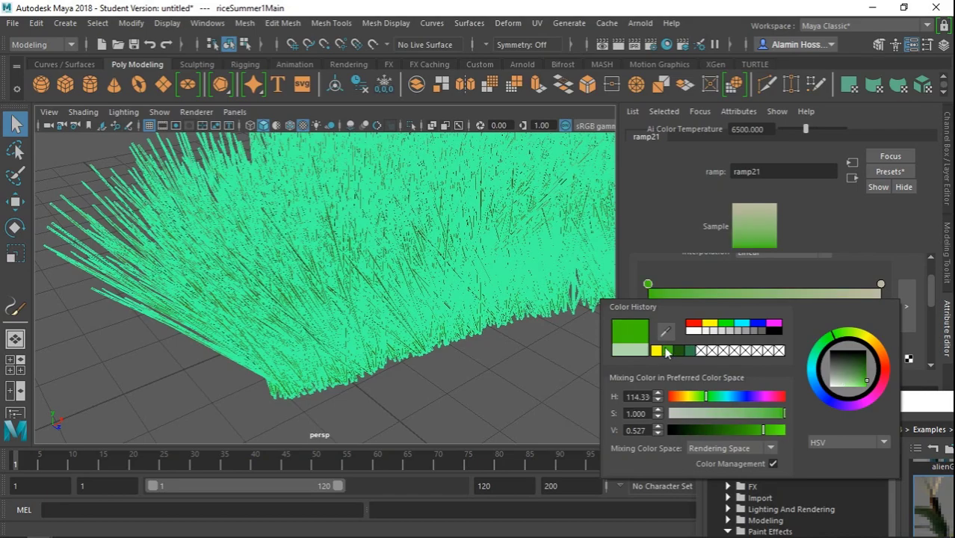
# Step: Deselect and orbit around the recoloured grass mesh to inspect it
pyautogui.click(437, 400)
pyautogui.keyDown('alt'); pyautogui.moveTo(441, 375); pyautogui.dragTo(598, 408, button='right'); pyautogui.keyUp('alt')
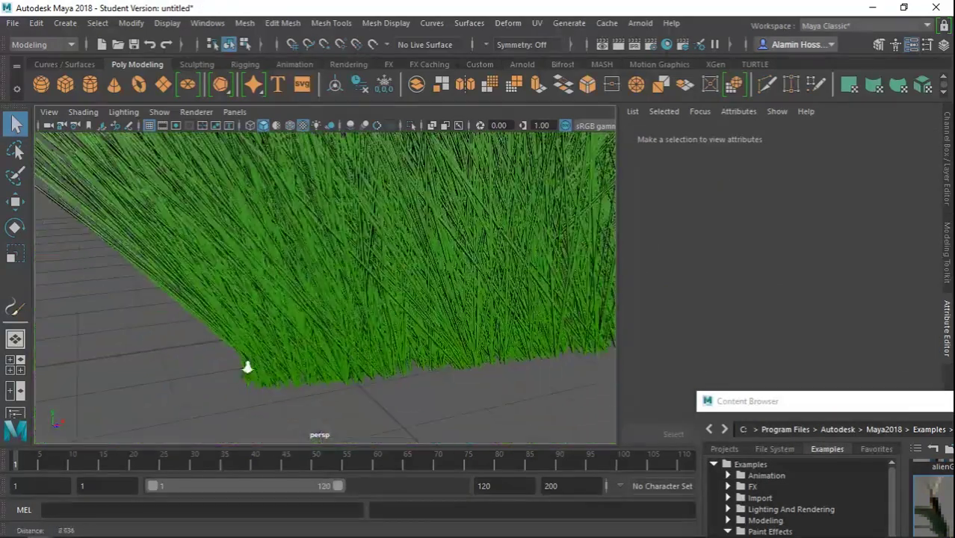
pyautogui.keyDown('alt'); pyautogui.moveTo(598, 407); pyautogui.dragTo(242, 369, button='right'); pyautogui.keyUp('alt')
pyautogui.keyDown('alt'); pyautogui.moveTo(243, 368); pyautogui.dragTo(401, 294); pyautogui.keyUp('alt')
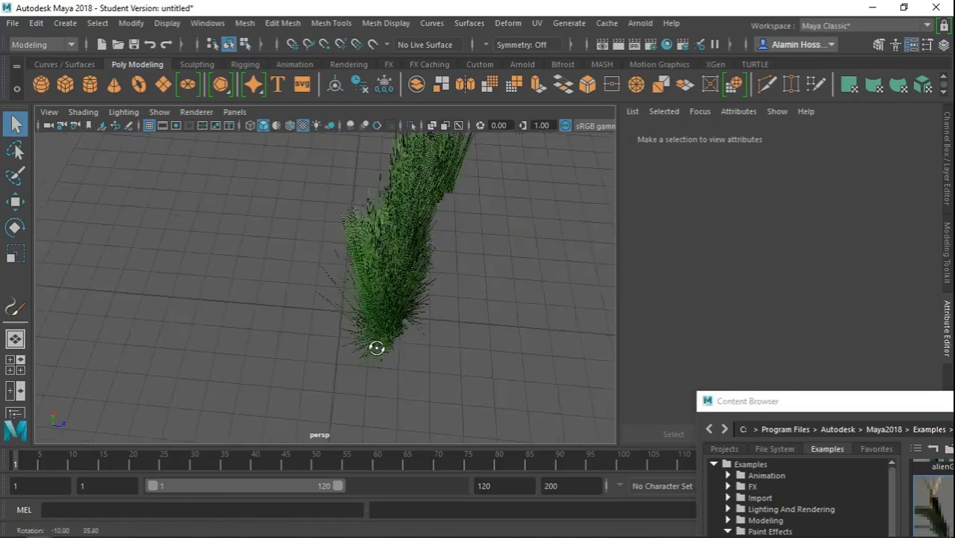
# Step: Duplicate the grass mesh and repeat the offset copy to build a row of grass
pyautogui.click(404, 294)
pyautogui.hotkey('ctrl', 'd')
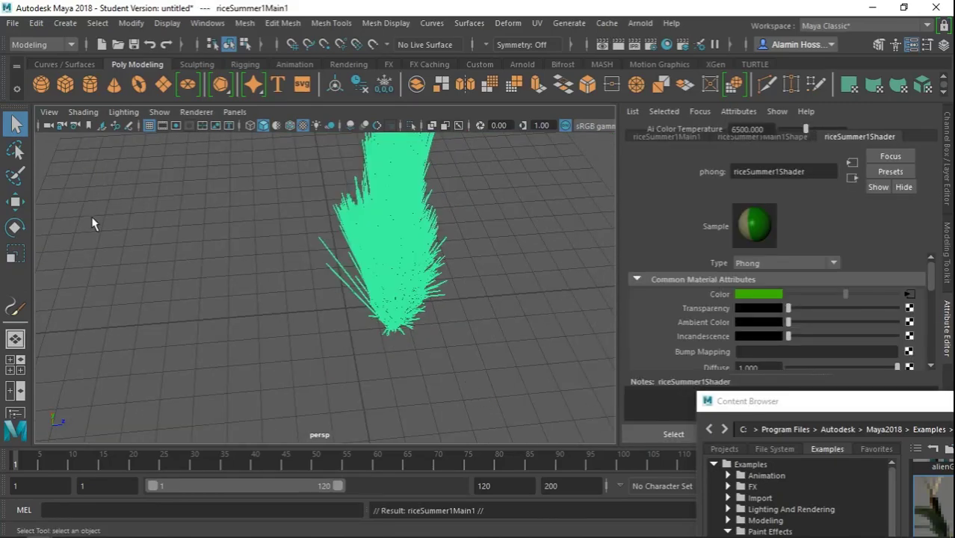
pyautogui.click(15, 202)
pyautogui.moveTo(389, 303); pyautogui.dragTo(493, 303)
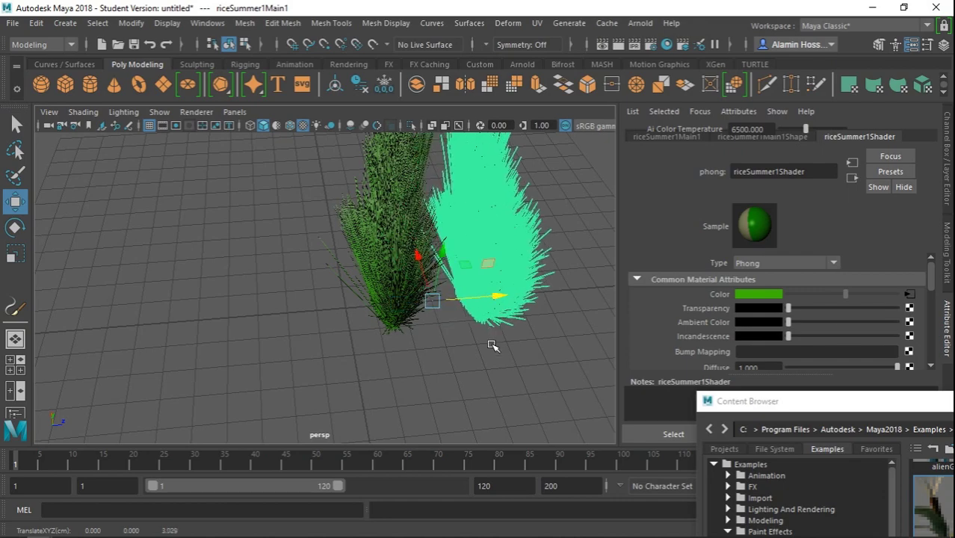
pyautogui.hotkey('shift', 'd')
pyautogui.hotkey('shift', 'd')
pyautogui.hotkey('shift', 'd')
pyautogui.press('a')
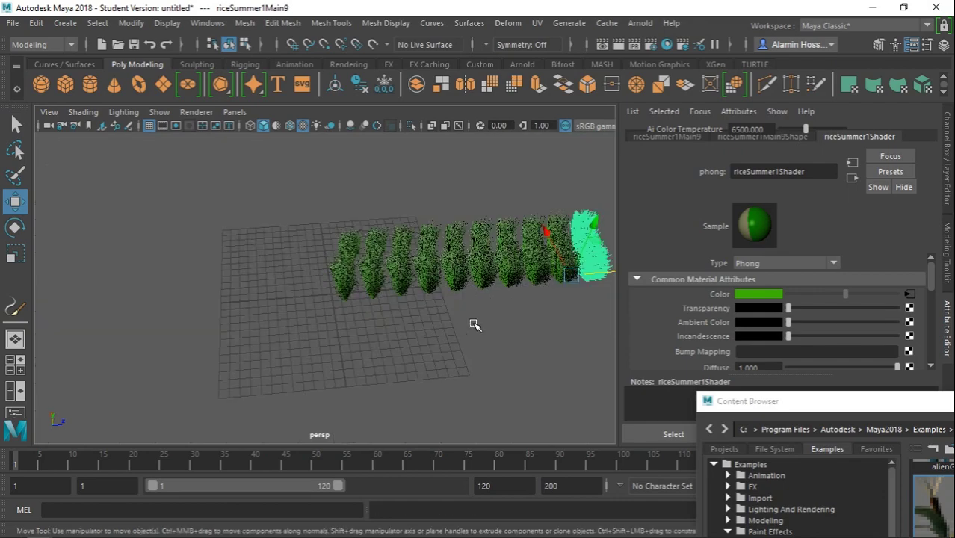
# Step: Deselect the grass row and turn on anti-aliased viewport display
pyautogui.keyDown('alt'); pyautogui.moveTo(482, 322); pyautogui.dragTo(341, 265); pyautogui.keyUp('alt')
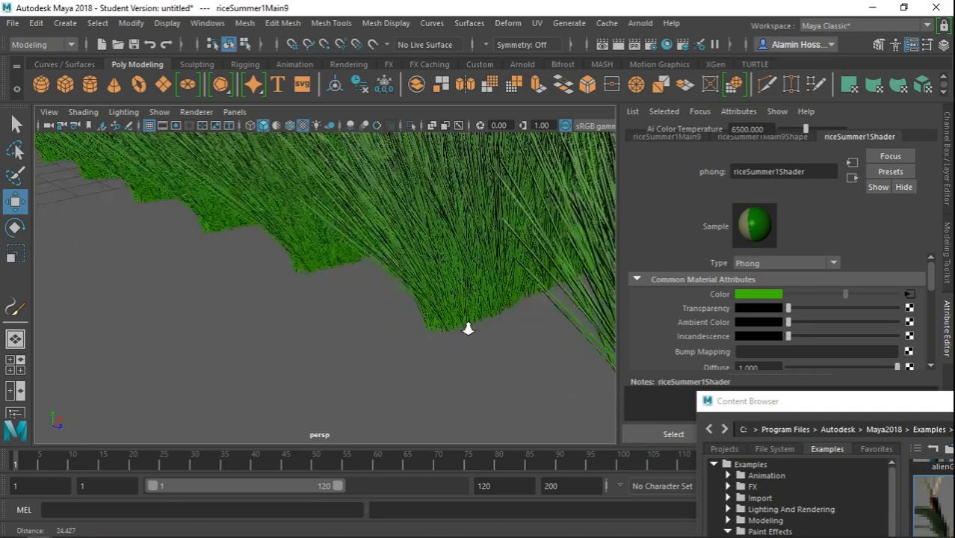
pyautogui.keyDown('alt'); pyautogui.moveTo(341, 265); pyautogui.dragTo(254, 300, button='right'); pyautogui.keyUp('alt')
pyautogui.click(292, 147)
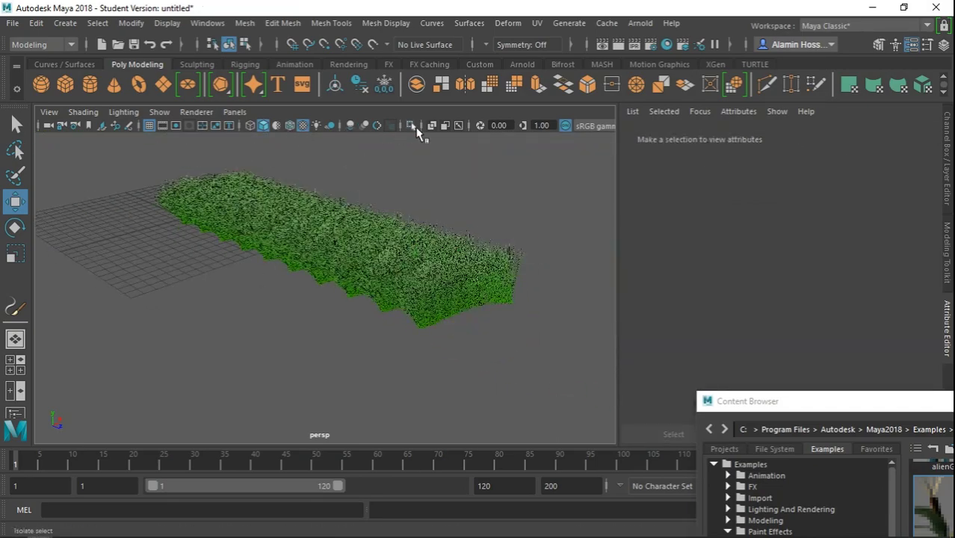
pyautogui.click(378, 125)
pyautogui.scroll(-3, 303, 281)
# Step: Orbit around the grass field and marquee-select all the grass clumps
pyautogui.keyDown('alt'); pyautogui.moveTo(288, 325); pyautogui.dragTo(564, 404, button='right'); pyautogui.keyUp('alt')
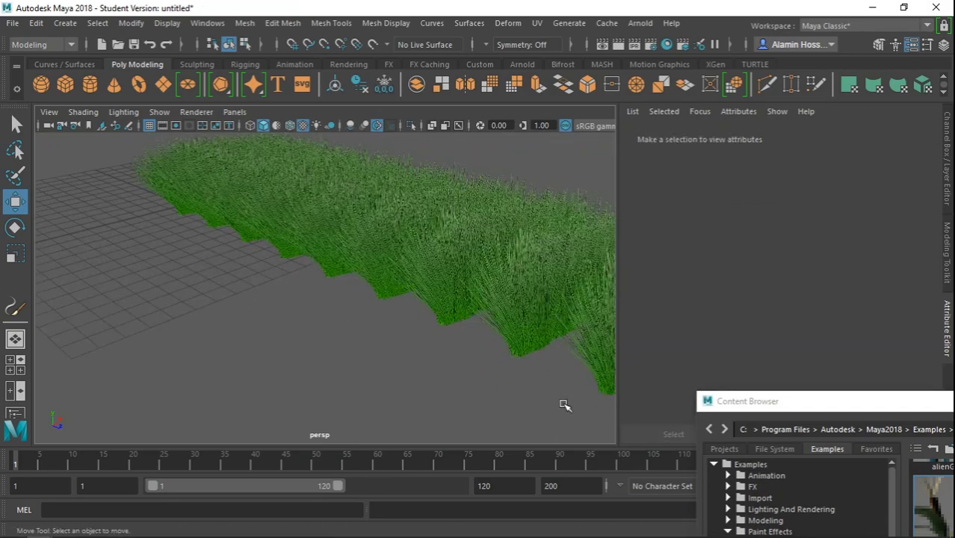
pyautogui.keyDown('alt'); pyautogui.moveTo(564, 404); pyautogui.dragTo(337, 358); pyautogui.keyUp('alt')
pyautogui.moveTo(337, 358)
pyautogui.keyDown('alt'); pyautogui.mouseDown(button='right')
pyautogui.moveTo(448, 399)
pyautogui.moveTo(240, 382)
pyautogui.mouseUp(button='right'); pyautogui.keyUp('alt')
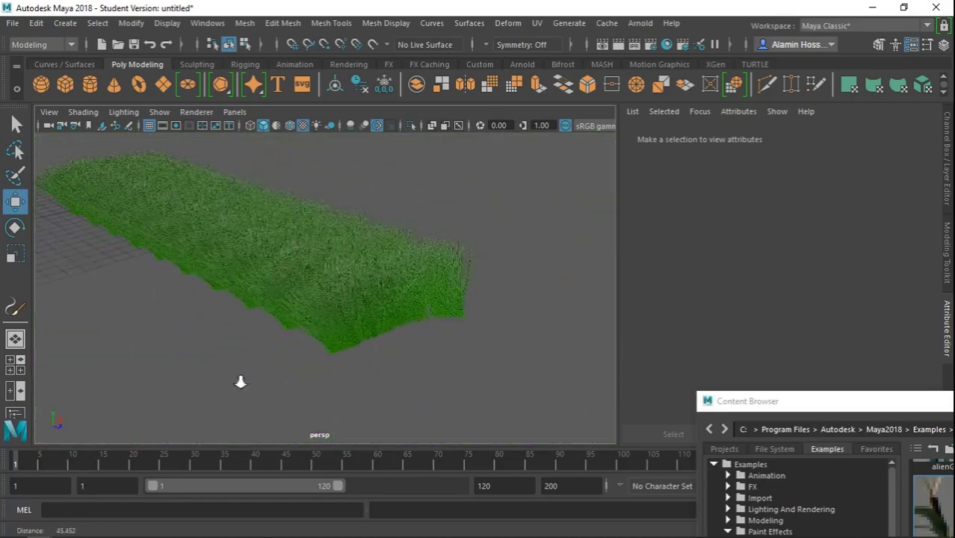
pyautogui.moveTo(240, 382)
pyautogui.keyDown('alt'); pyautogui.mouseDown()
pyautogui.moveTo(328, 335)
pyautogui.moveTo(453, 335)
pyautogui.moveTo(399, 322)
pyautogui.mouseUp(); pyautogui.keyUp('alt')
pyautogui.keyDown('alt'); pyautogui.moveTo(399, 322); pyautogui.dragTo(469, 386, button='right'); pyautogui.keyUp('alt')
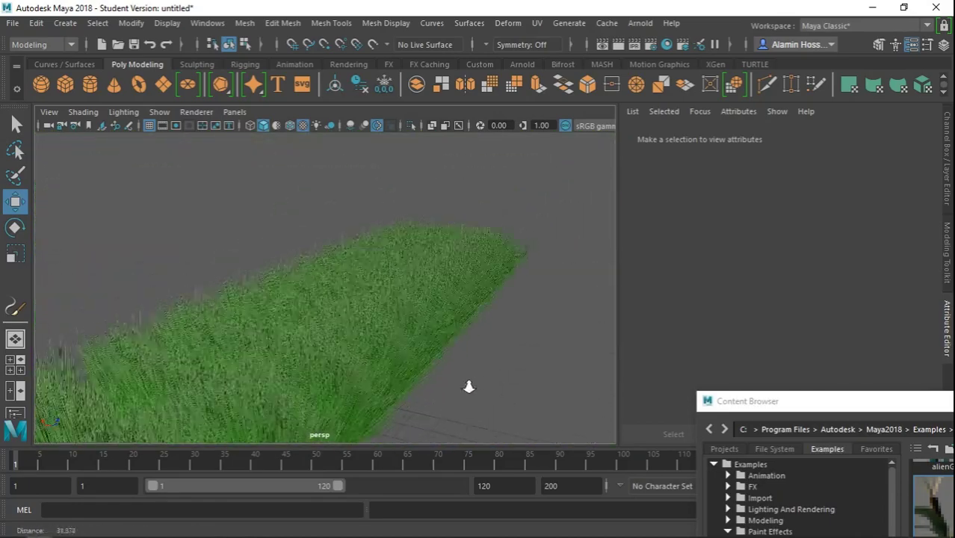
pyautogui.moveTo(469, 387)
pyautogui.keyDown('alt'); pyautogui.mouseDown()
pyautogui.moveTo(425, 297)
pyautogui.moveTo(277, 309)
pyautogui.moveTo(358, 278)
pyautogui.mouseUp(); pyautogui.keyUp('alt')
pyautogui.keyDown('alt'); pyautogui.moveTo(358, 277); pyautogui.dragTo(243, 285, button='right'); pyautogui.keyUp('alt')
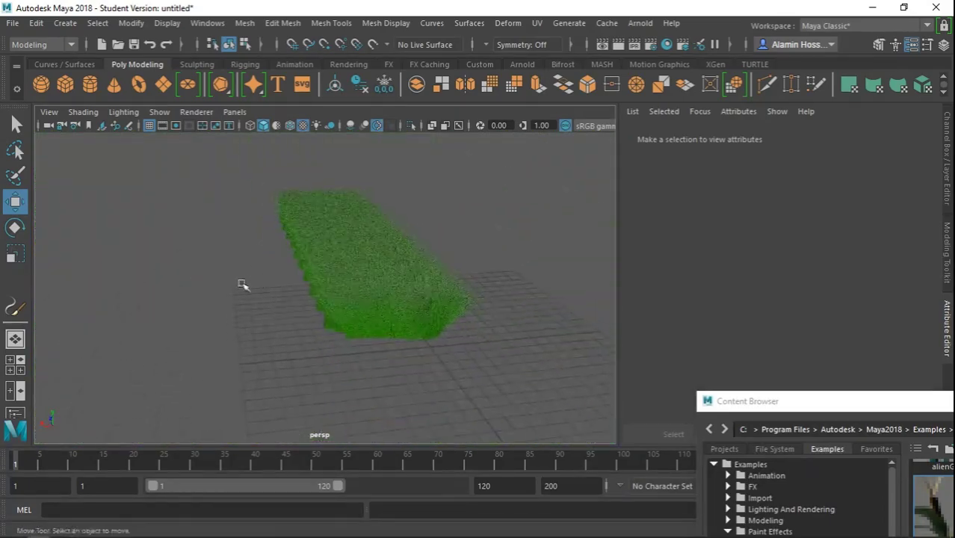
pyautogui.keyDown('alt'); pyautogui.moveTo(243, 284); pyautogui.dragTo(400, 289); pyautogui.keyUp('alt')
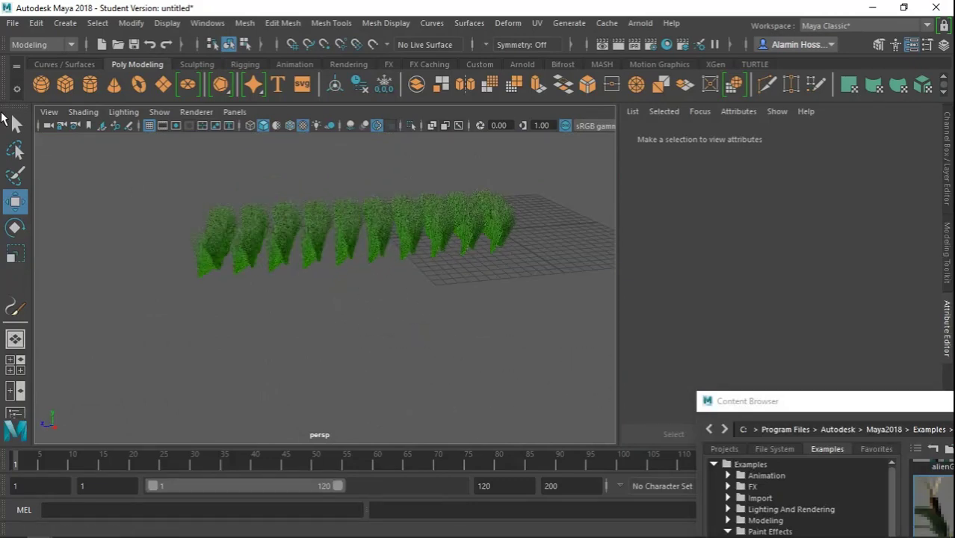
pyautogui.moveTo(188, 181); pyautogui.dragTo(543, 312)
# Step: Delete the selected grass clumps and open the Plants preset folder in the Content Browser
pyautogui.press('Delete')
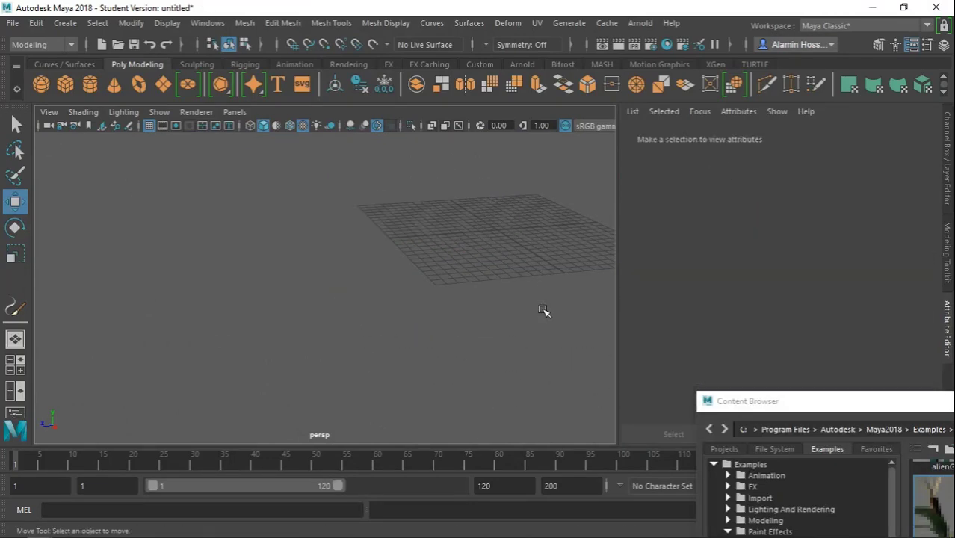
pyautogui.moveTo(724, 388); pyautogui.dragTo(687, 364)
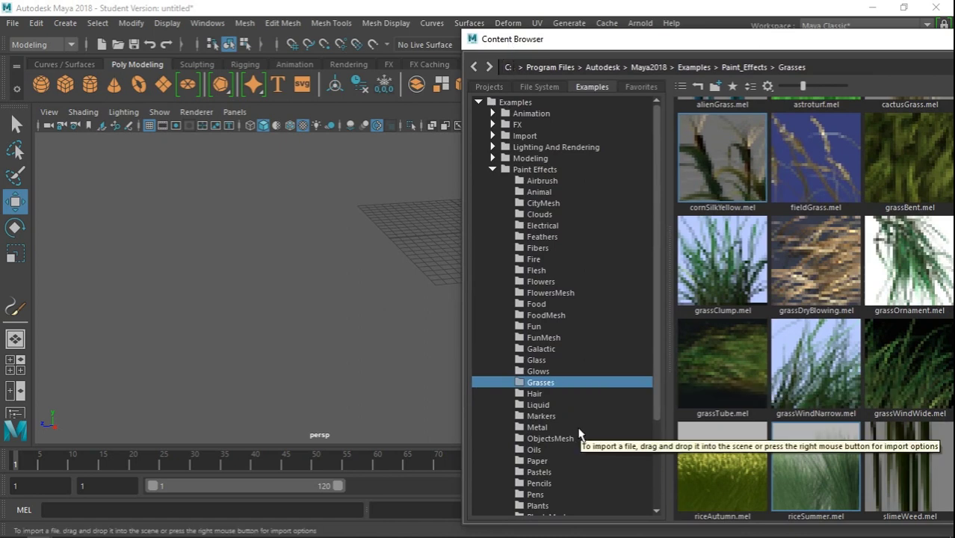
pyautogui.scroll(-1, 582, 435)
pyautogui.scroll(-1, 582, 436)
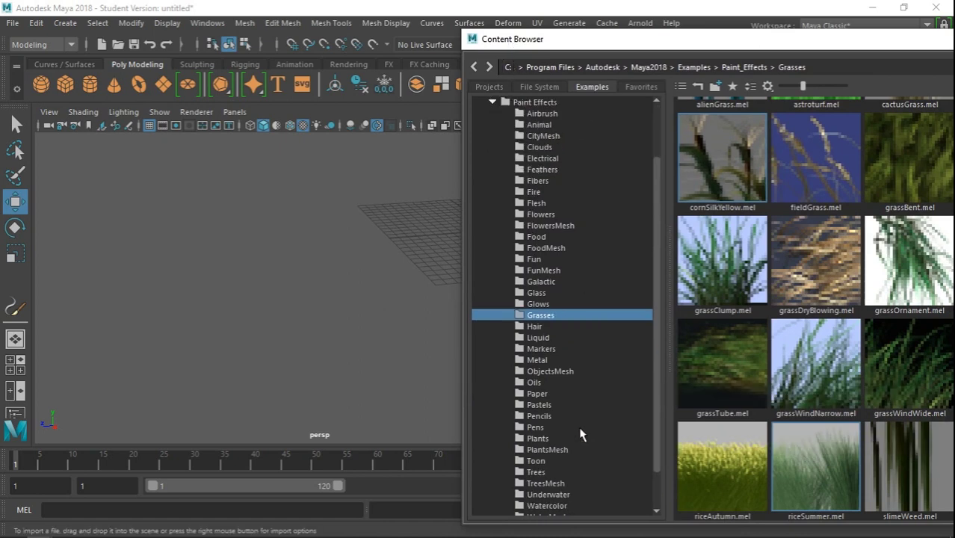
pyautogui.scroll(-1, 584, 436)
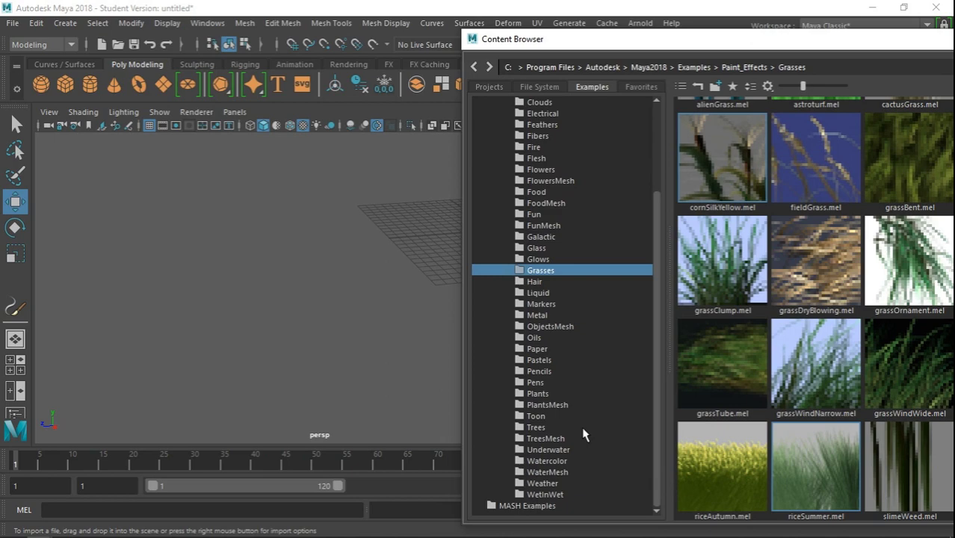
pyautogui.click(539, 393)
pyautogui.scroll(1, 830, 426)
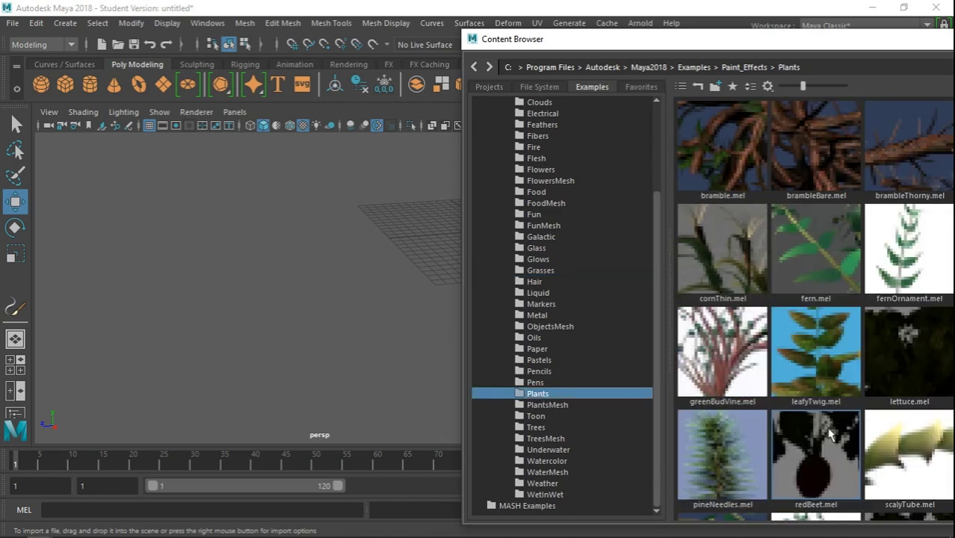
pyautogui.scroll(-1, 831, 433)
pyautogui.scroll(1, 831, 433)
pyautogui.scroll(-1, 814, 411)
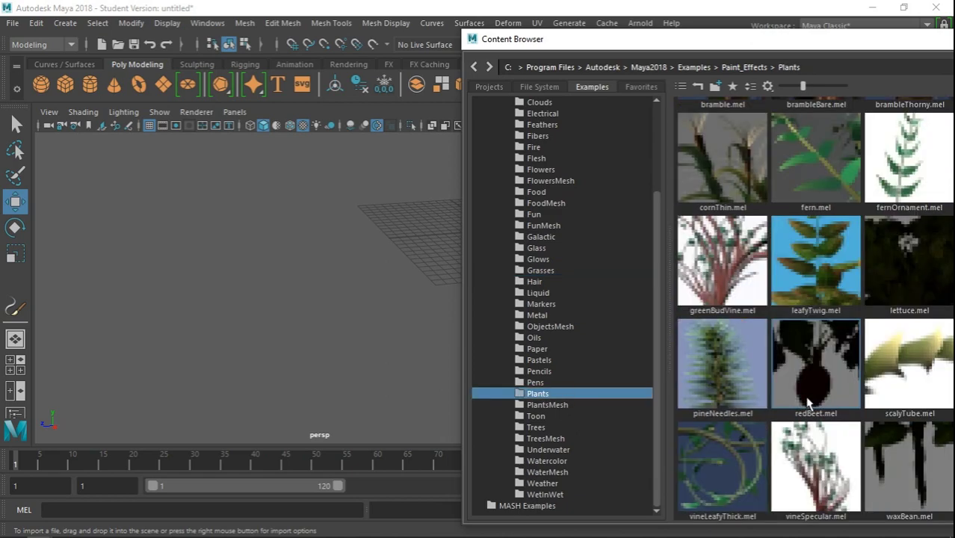
pyautogui.scroll(1, 808, 404)
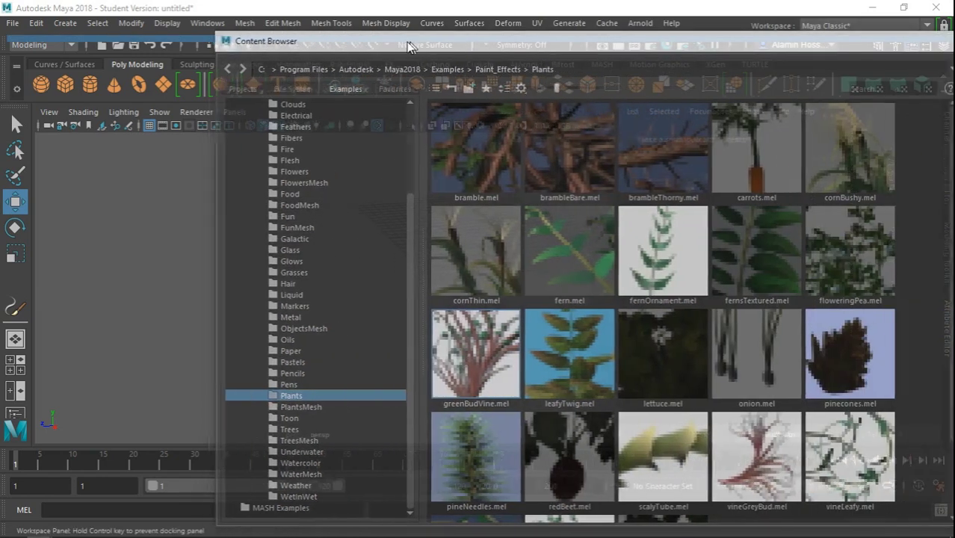
# Step: Pick palmIndoorMedium.mel from the PlantsMesh presets as the brush
pyautogui.moveTo(658, 42); pyautogui.dragTo(856, 78)
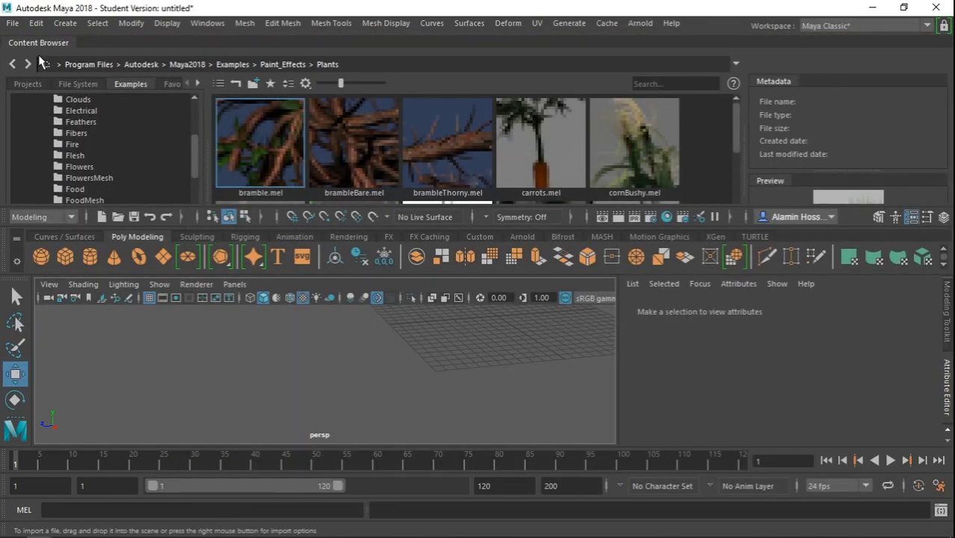
pyautogui.moveTo(41, 42)
pyautogui.mouseDown()
pyautogui.moveTo(708, 133)
pyautogui.moveTo(475, 125)
pyautogui.mouseUp()
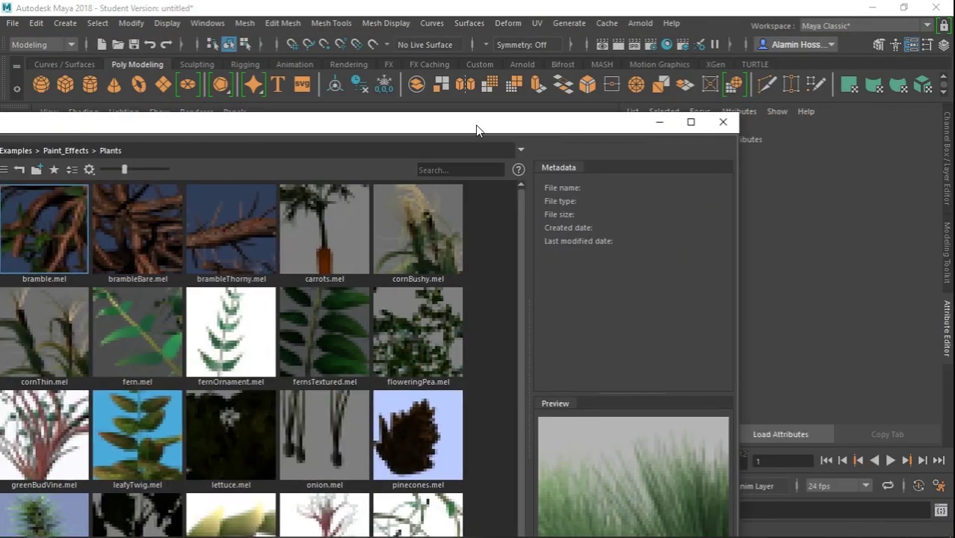
pyautogui.click(688, 123)
pyautogui.scroll(-1, 636, 402)
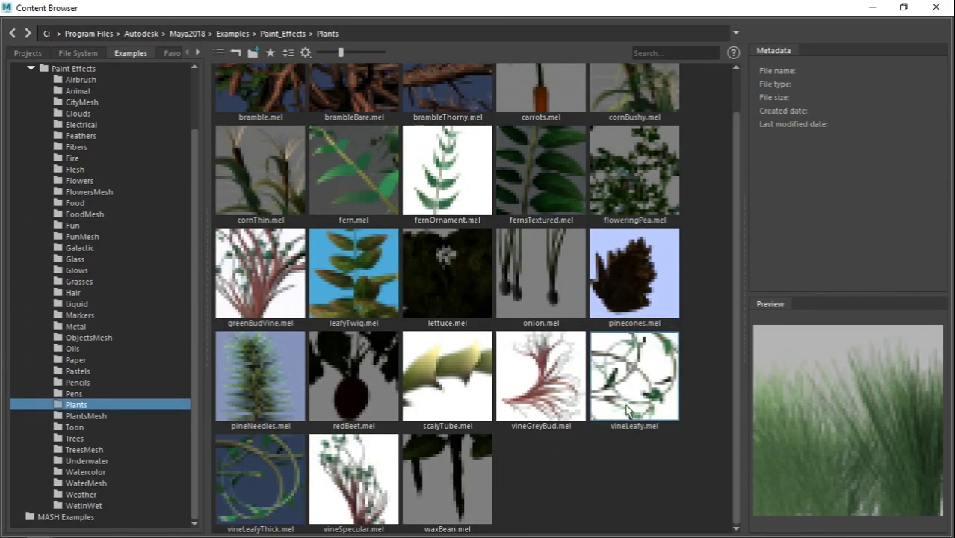
pyautogui.scroll(1, 629, 411)
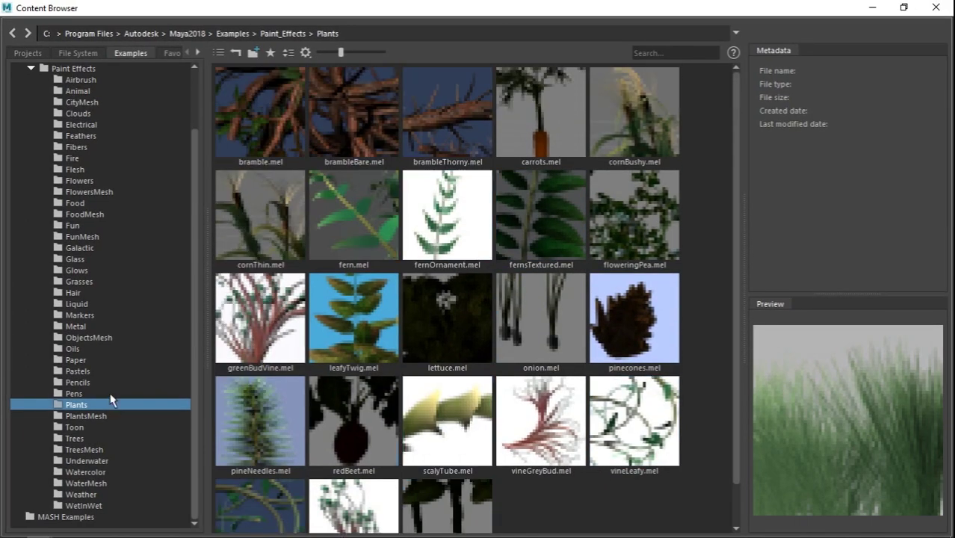
pyautogui.click(96, 417)
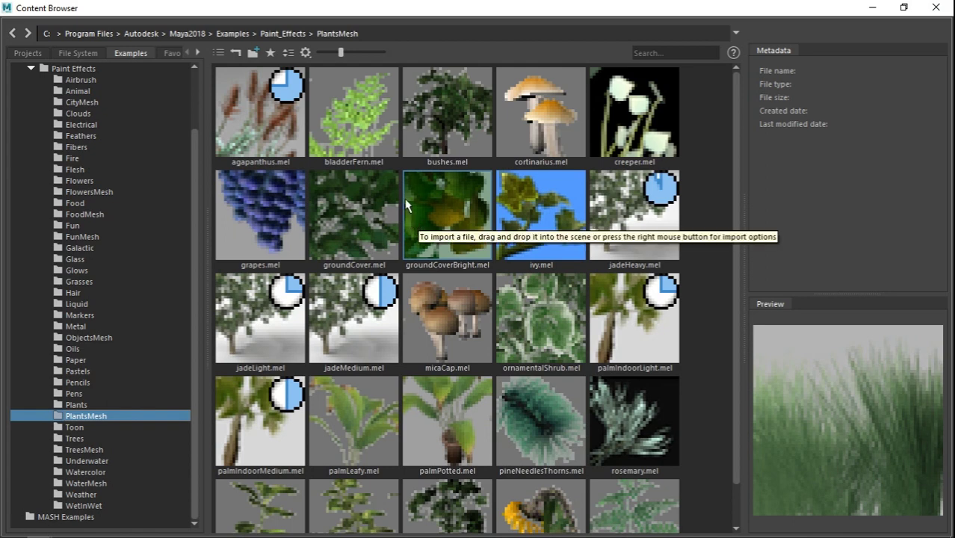
pyautogui.click(266, 439)
# Step: Paint a row of palmIndoorMedium palms across the grid
pyautogui.click(868, 11)
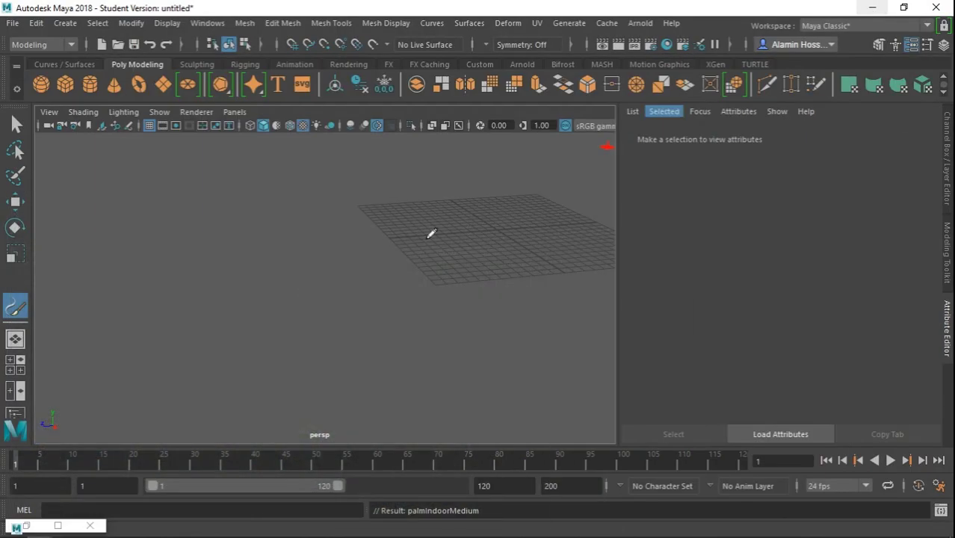
pyautogui.scroll(3, 320, 330)
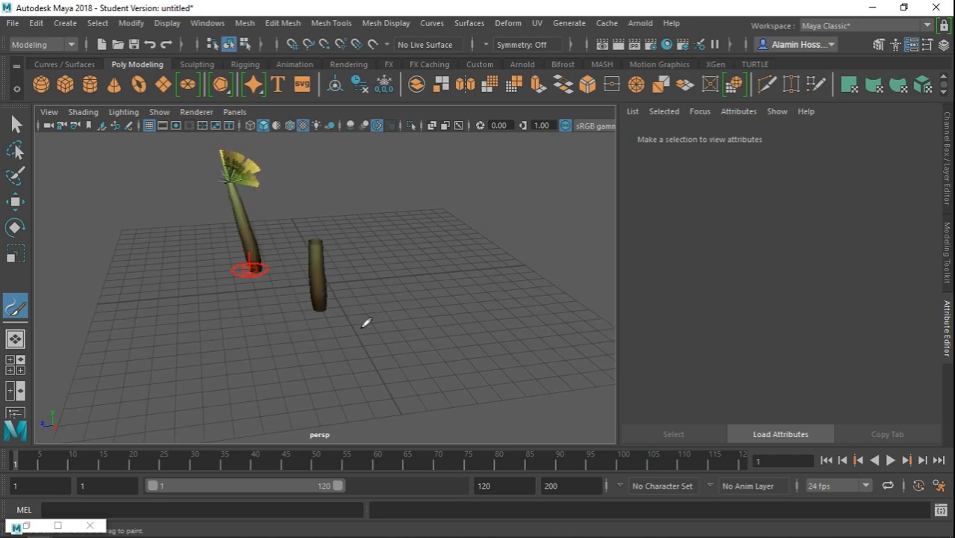
pyautogui.moveTo(253, 265); pyautogui.dragTo(586, 417)
pyautogui.scroll(-3, 259, 358)
pyautogui.keyDown('alt'); pyautogui.moveTo(259, 358); pyautogui.dragTo(379, 352); pyautogui.keyUp('alt')
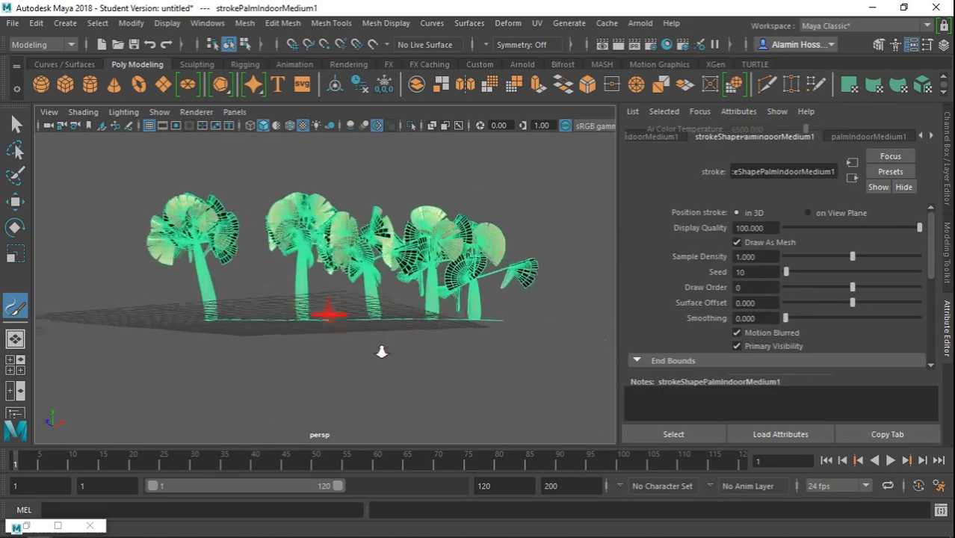
pyautogui.scroll(5, 379, 352)
# Step: Deselect the palm stroke and enable Two Sided Lighting in the viewport
pyautogui.press('q')
pyautogui.scroll(-2, 352, 280)
pyautogui.scroll(-3, 351, 280)
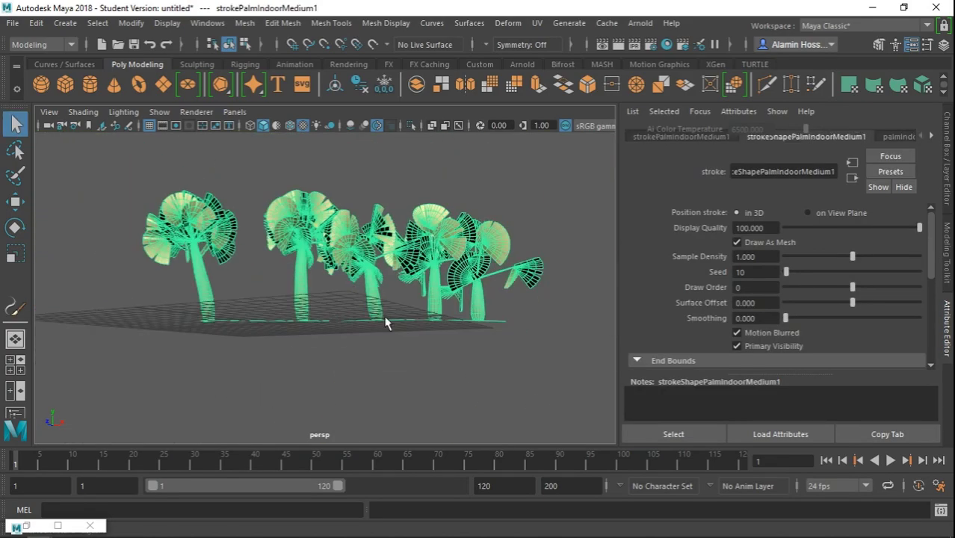
pyautogui.click(352, 354)
pyautogui.scroll(5, 335, 344)
pyautogui.scroll(-5, 539, 397)
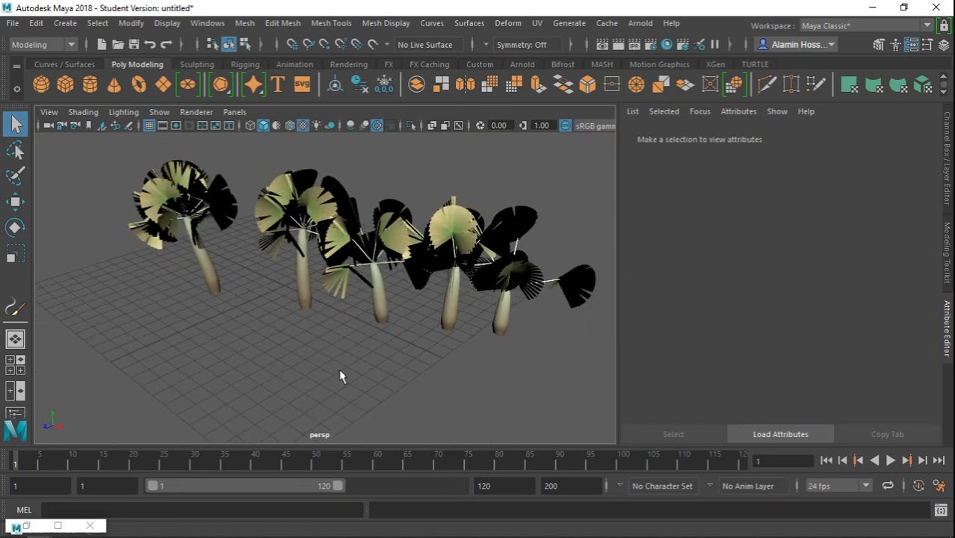
pyautogui.click(124, 111)
pyautogui.click(166, 213)
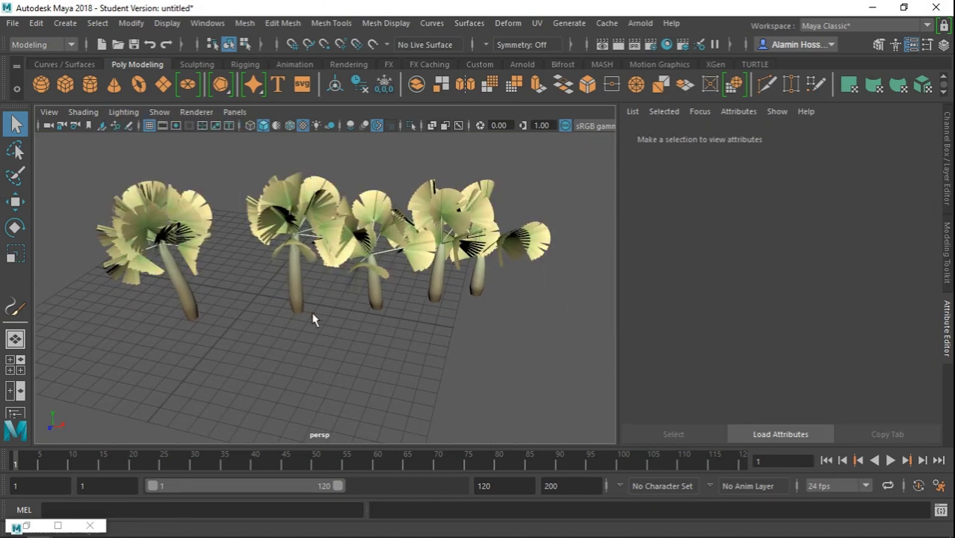
pyautogui.scroll(3, 324, 320)
pyautogui.scroll(-3, 324, 320)
# Step: Render the palms with Maya Software, close Render View, and select the palm stroke
pyautogui.click(602, 44)
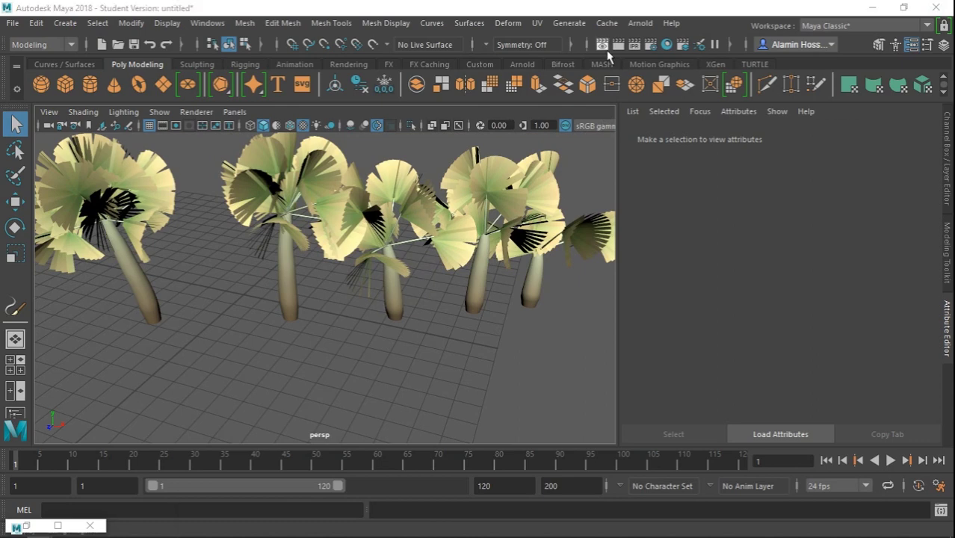
pyautogui.click(456, 166)
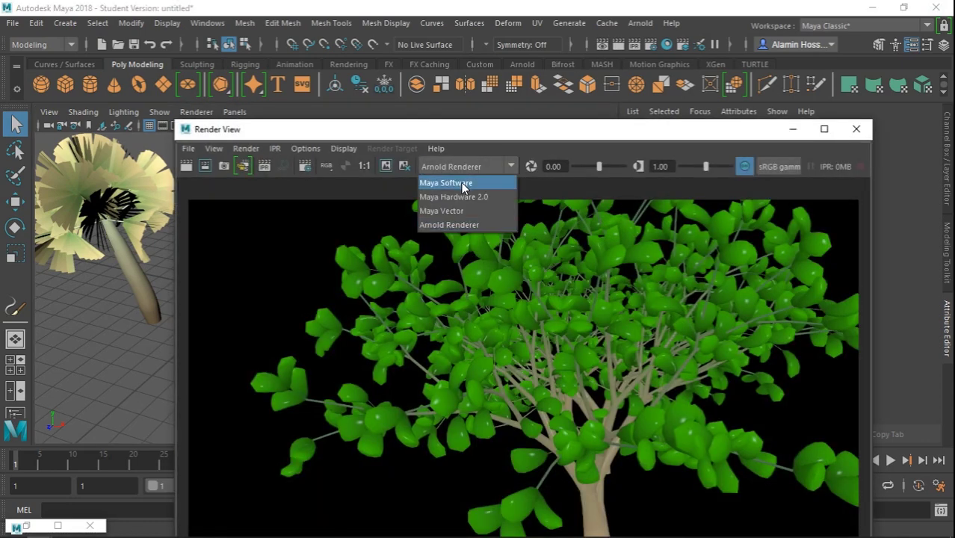
pyautogui.click(456, 184)
pyautogui.click(187, 166)
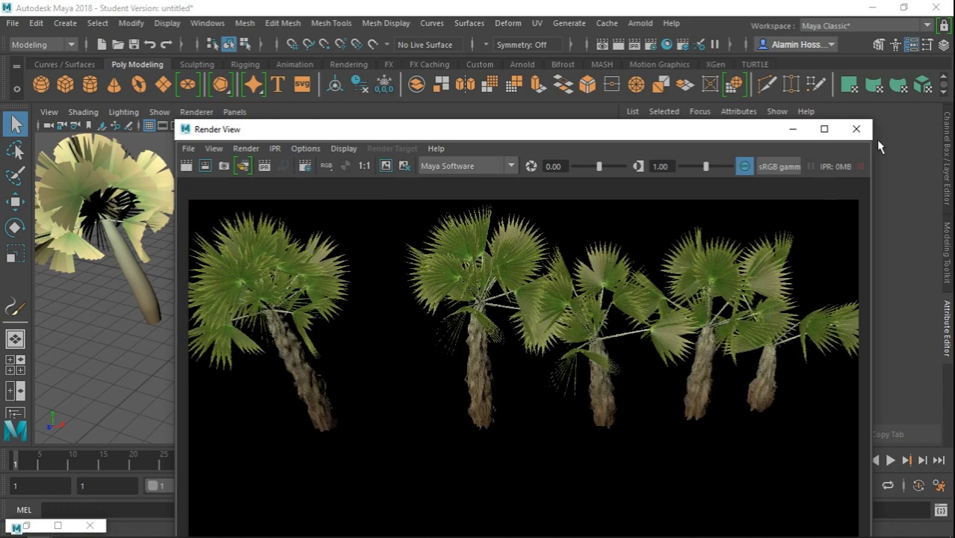
pyautogui.click(857, 129)
pyautogui.click(283, 260)
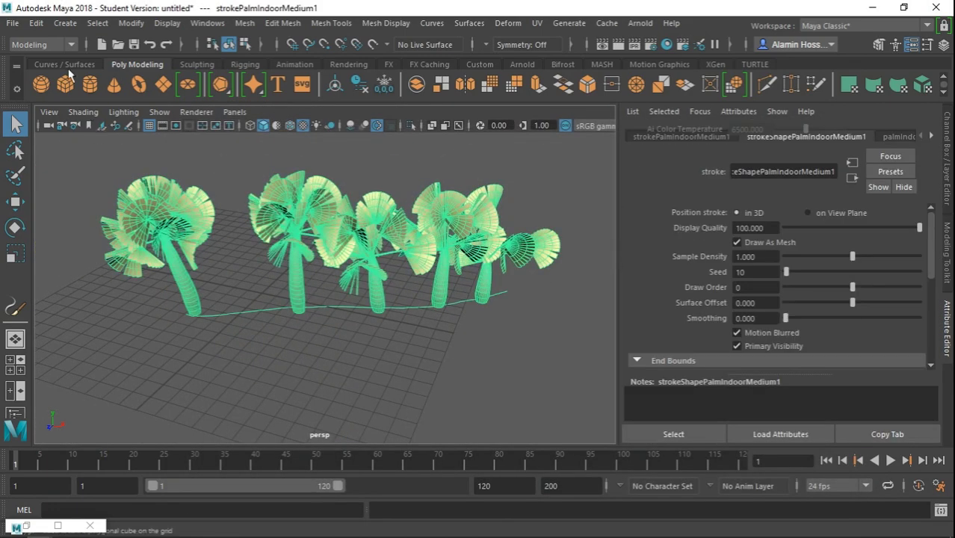
# Step: Convert the palm strokes to polygon meshes and show them with textures (display mode 6)
pyautogui.click(131, 23)
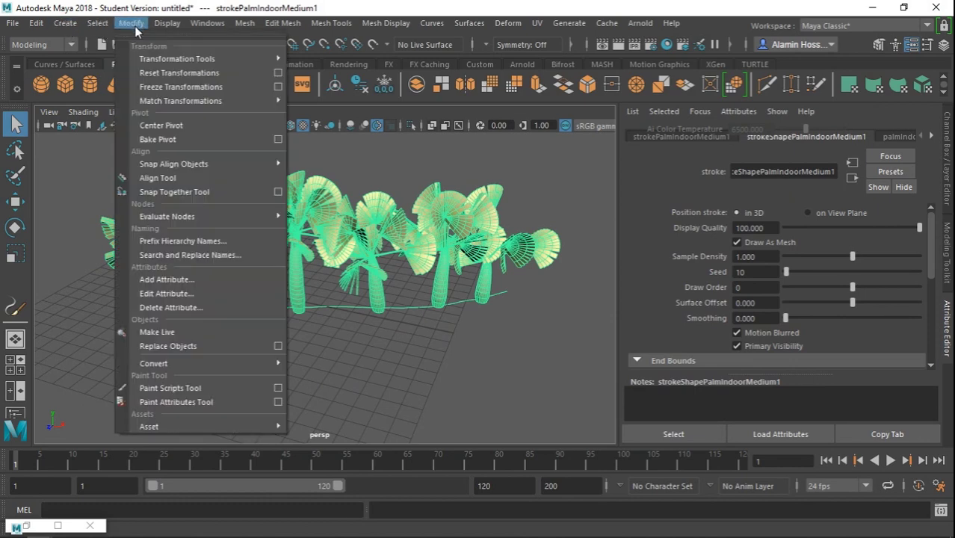
pyautogui.moveTo(154, 363)
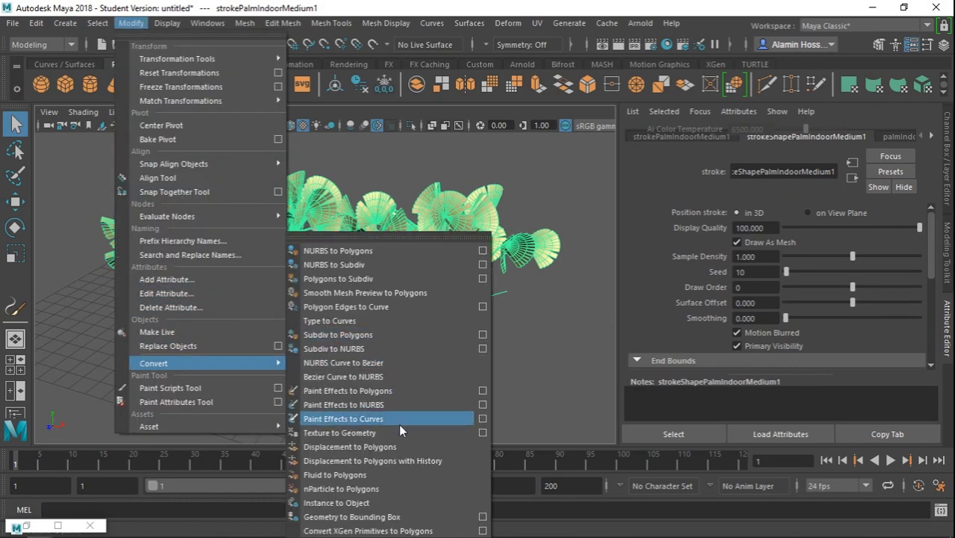
pyautogui.click(393, 391)
pyautogui.press('6')
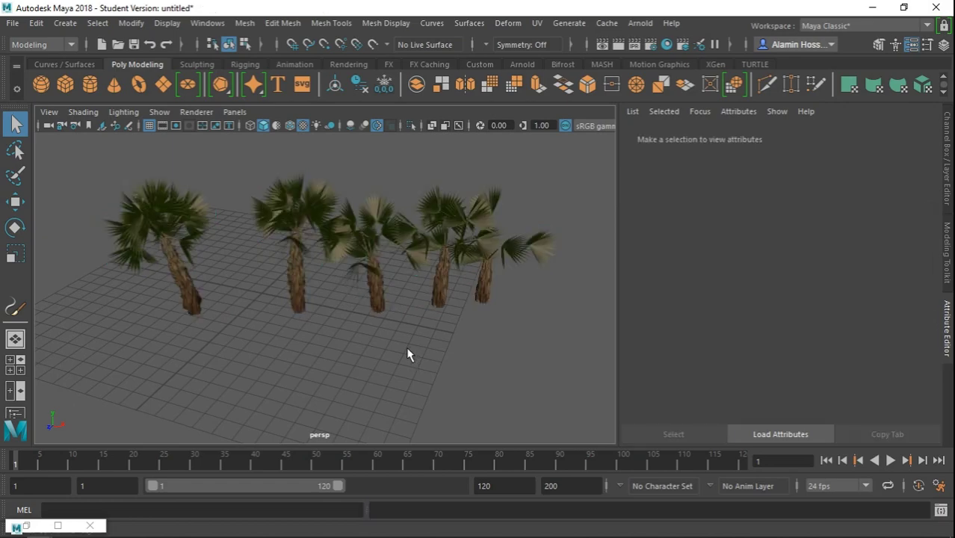
pyautogui.scroll(5, 375, 310)
pyautogui.scroll(-5, 338, 347)
# Step: Zoom out to view all five palm meshes, then box-select and delete them
pyautogui.scroll(3, 273, 348)
pyautogui.scroll(4, 423, 331)
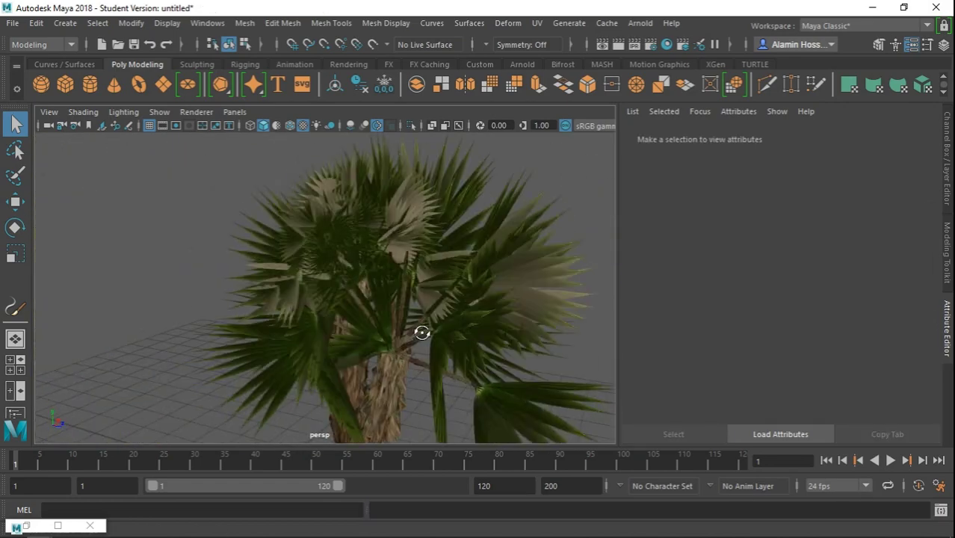
pyautogui.scroll(3, 556, 358)
pyautogui.scroll(3, 530, 386)
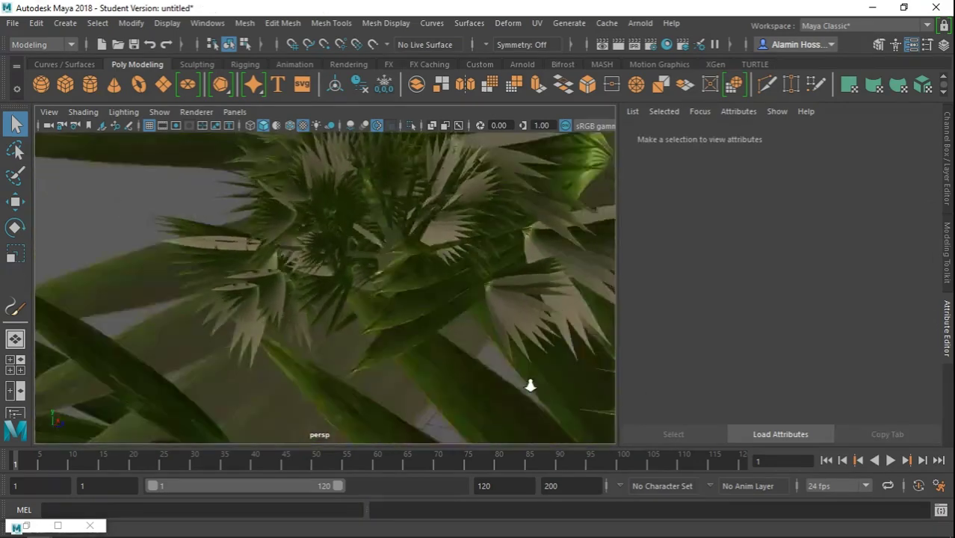
pyautogui.moveTo(530, 385)
pyautogui.keyDown('alt'); pyautogui.mouseDown()
pyautogui.moveTo(383, 352)
pyautogui.moveTo(437, 384)
pyautogui.moveTo(441, 367)
pyautogui.moveTo(224, 352)
pyautogui.moveTo(327, 366)
pyautogui.mouseUp(); pyautogui.keyUp('alt')
pyautogui.moveTo(145, 196)
pyautogui.mouseDown()
pyautogui.moveTo(467, 410)
pyautogui.moveTo(538, 404)
pyautogui.mouseUp()
pyautogui.press('Delete')
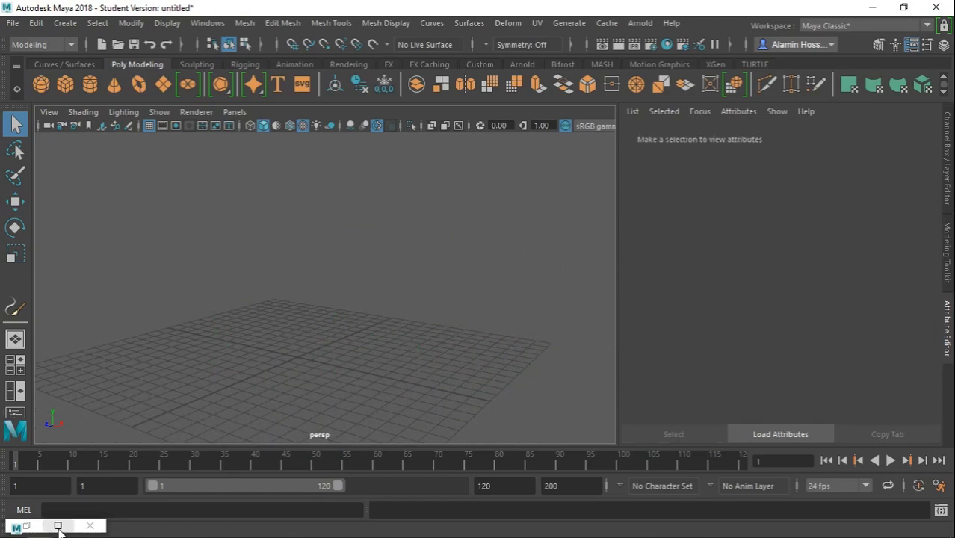
# Step: Load the palmLeafy preset from the PlantsMesh examples as the brush and return to the viewport
pyautogui.click(58, 527)
pyautogui.scroll(-1, 673, 359)
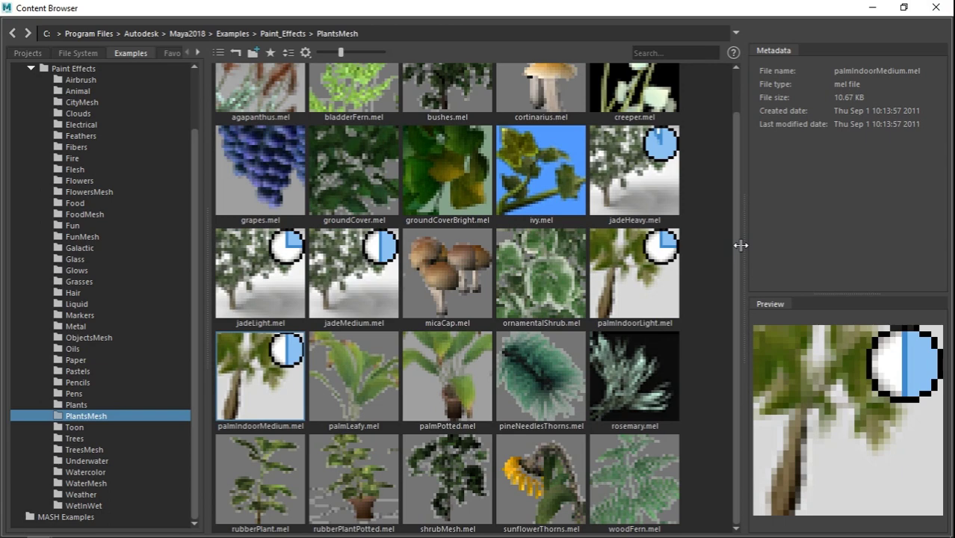
pyautogui.scroll(1, 604, 293)
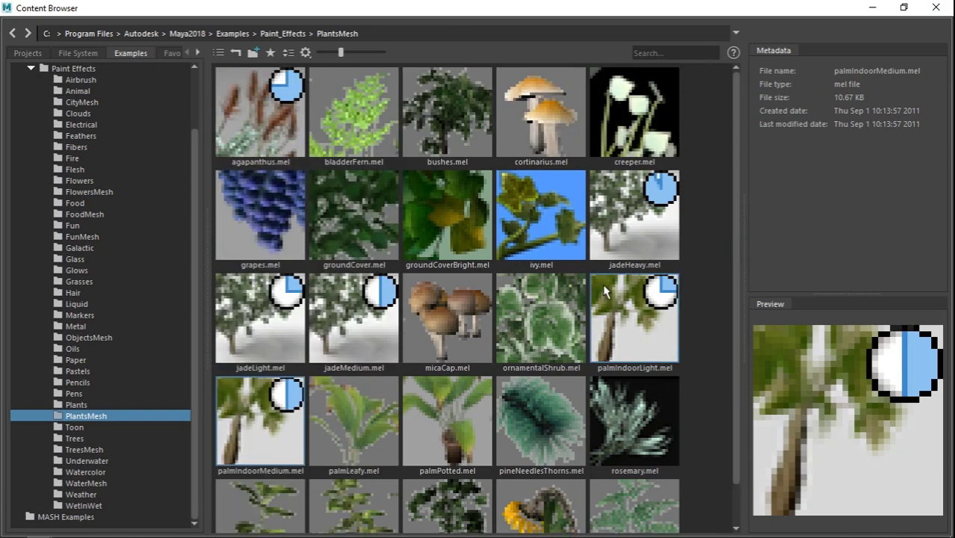
pyautogui.scroll(-1, 604, 290)
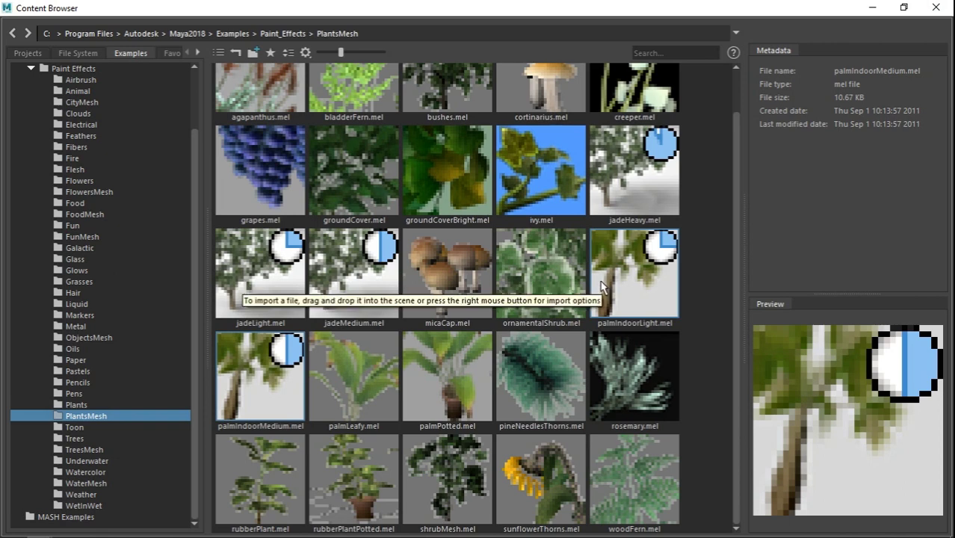
pyautogui.click(354, 391)
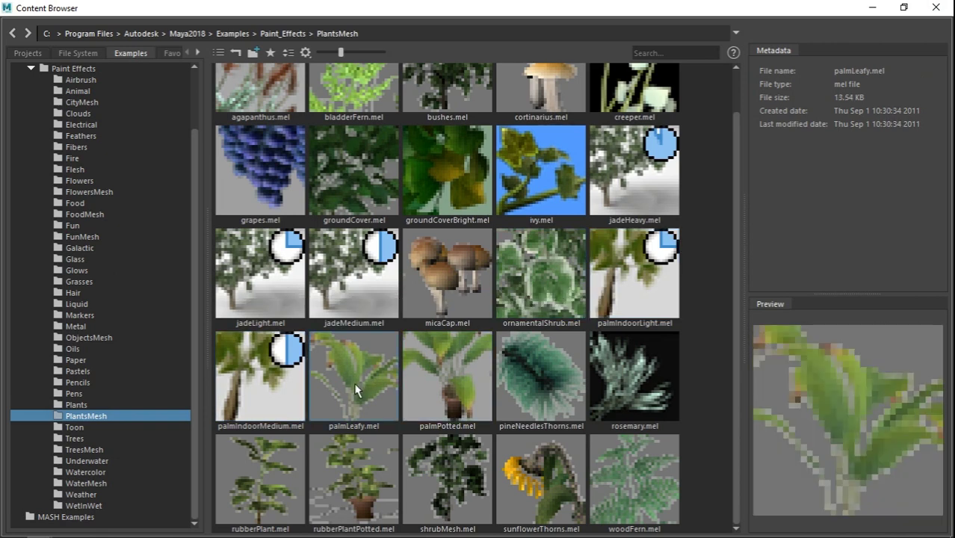
pyautogui.click(873, 7)
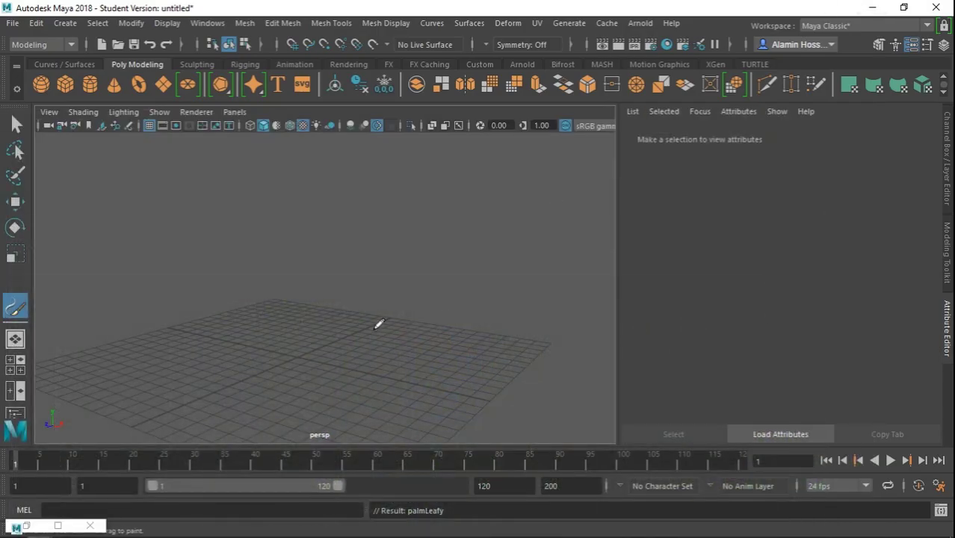
# Step: Paint a diagonal stroke of palmLeafy plants across the grid
pyautogui.scroll(2, 379, 323)
pyautogui.scroll(2, 345, 367)
pyautogui.scroll(2, 369, 292)
pyautogui.scroll(2, 465, 365)
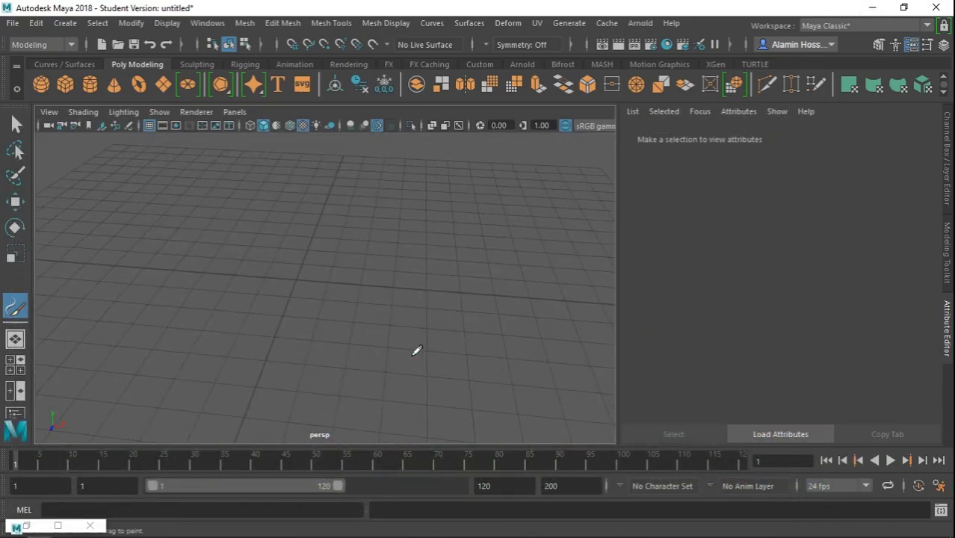
pyautogui.moveTo(346, 304); pyautogui.dragTo(598, 437)
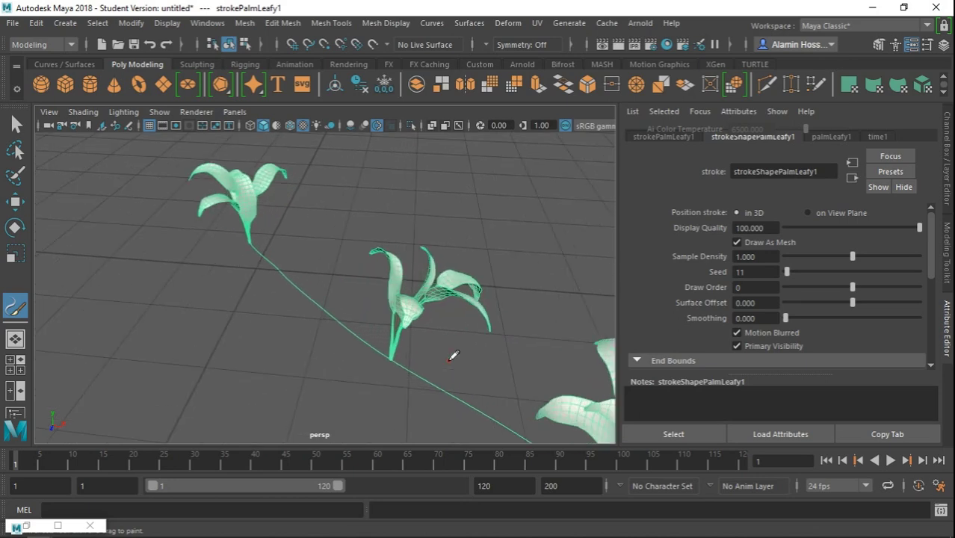
# Step: Convert the palmLeafy stroke to polygon meshes and orbit around them
pyautogui.click(133, 24)
pyautogui.moveTo(154, 363)
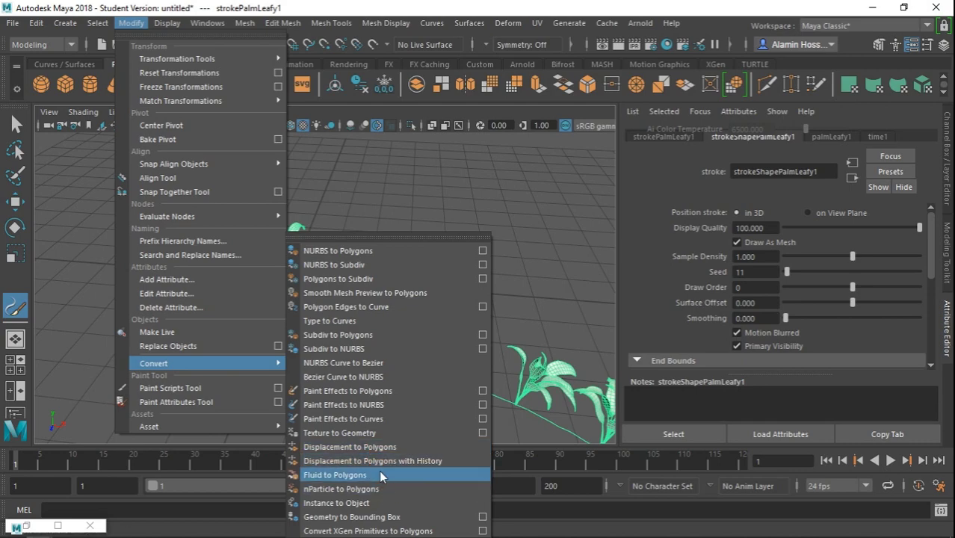
pyautogui.click(381, 397)
pyautogui.scroll(-3, 471, 266)
pyautogui.keyDown('alt'); pyautogui.moveTo(470, 266); pyautogui.dragTo(571, 348); pyautogui.keyUp('alt')
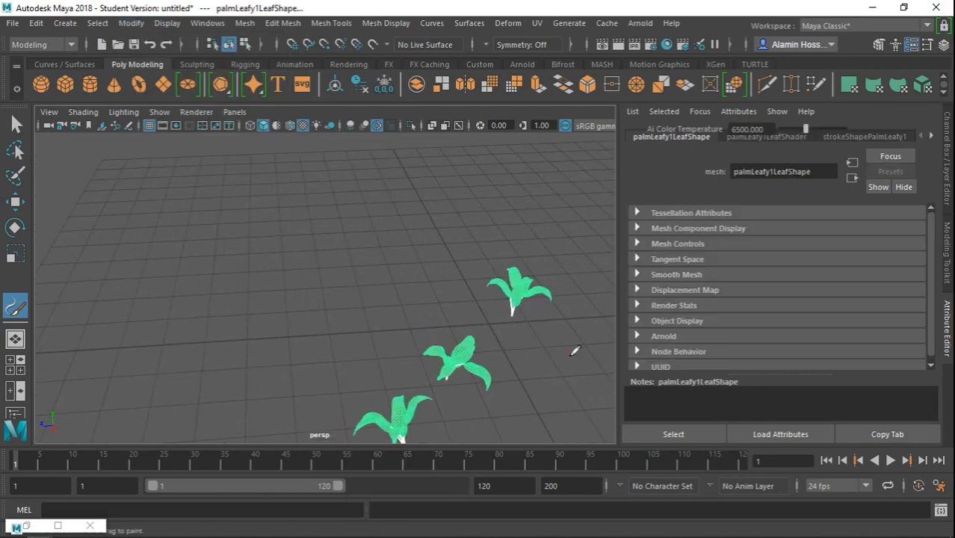
pyautogui.scroll(3, 350, 207)
pyautogui.scroll(5, 349, 207)
pyautogui.scroll(5, 380, 263)
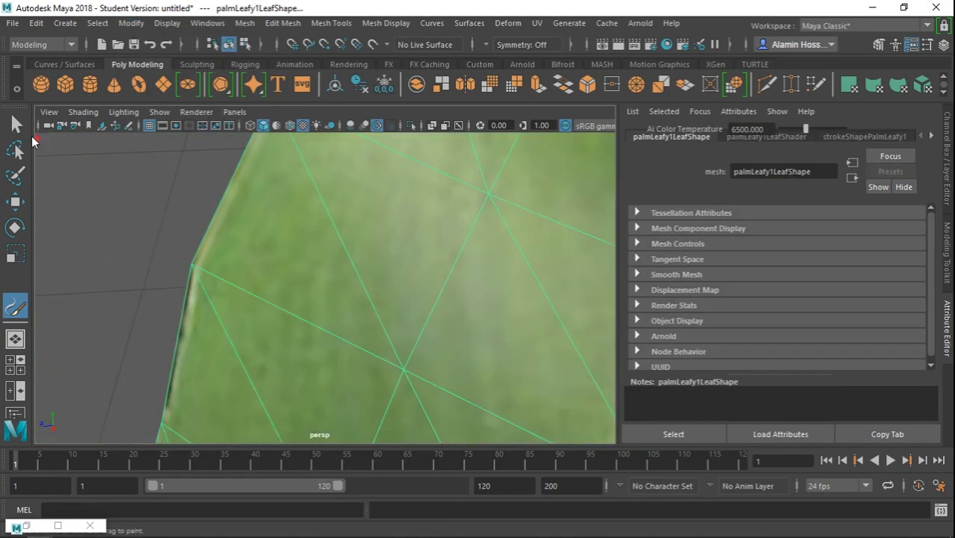
# Step: Inspect the plant stems and leaves from close-up and low side angles
pyautogui.click(16, 124)
pyautogui.scroll(-5, 368, 261)
pyautogui.scroll(5, 368, 260)
pyautogui.moveTo(368, 261)
pyautogui.keyDown('alt'); pyautogui.mouseDown()
pyautogui.moveTo(363, 281)
pyautogui.moveTo(447, 297)
pyautogui.moveTo(239, 320)
pyautogui.mouseUp(); pyautogui.keyUp('alt')
pyautogui.click(423, 289)
pyautogui.scroll(-5, 423, 283)
pyautogui.keyDown('alt'); pyautogui.moveTo(239, 320); pyautogui.dragTo(487, 348, button='right'); pyautogui.keyUp('alt')
pyautogui.keyDown('alt'); pyautogui.moveTo(487, 349); pyautogui.dragTo(325, 272); pyautogui.keyUp('alt')
pyautogui.keyDown('alt'); pyautogui.moveTo(325, 273); pyautogui.dragTo(405, 294, button='right'); pyautogui.keyUp('alt')
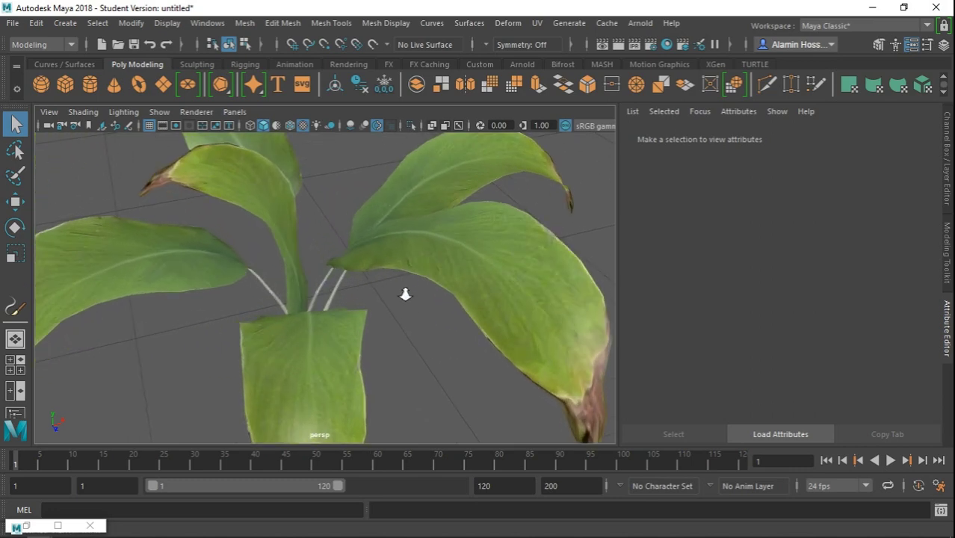
pyautogui.keyDown('alt'); pyautogui.moveTo(432, 326); pyautogui.dragTo(452, 305); pyautogui.keyUp('alt')
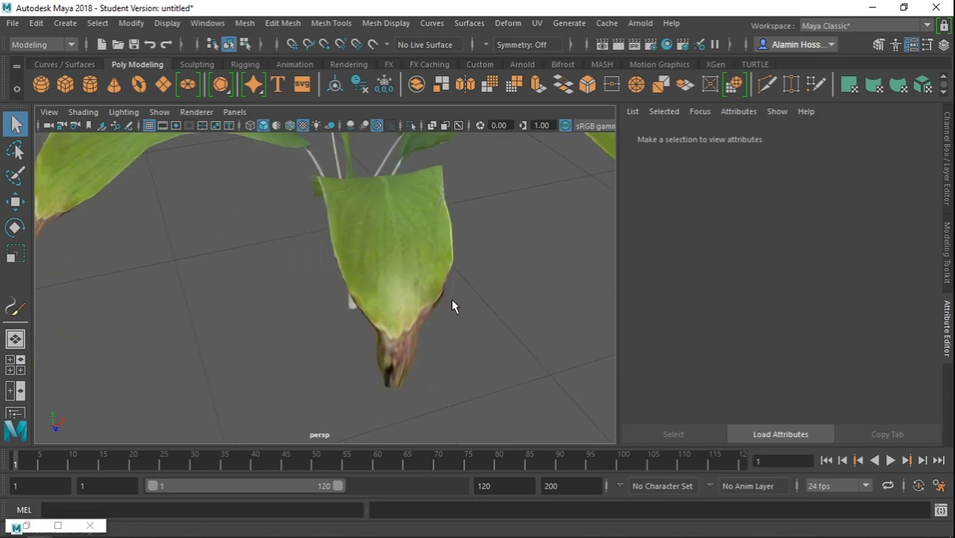
pyautogui.keyDown('alt'); pyautogui.moveTo(452, 304); pyautogui.dragTo(423, 325, button='right'); pyautogui.keyUp('alt')
pyautogui.scroll(-3, 461, 318)
pyautogui.moveTo(461, 318)
pyautogui.keyDown('alt'); pyautogui.mouseDown()
pyautogui.moveTo(247, 267)
pyautogui.moveTo(602, 410)
pyautogui.moveTo(425, 335)
pyautogui.moveTo(430, 397)
pyautogui.mouseUp(); pyautogui.keyUp('alt')
pyautogui.keyDown('alt'); pyautogui.moveTo(429, 397); pyautogui.dragTo(479, 367, button='right'); pyautogui.keyUp('alt')
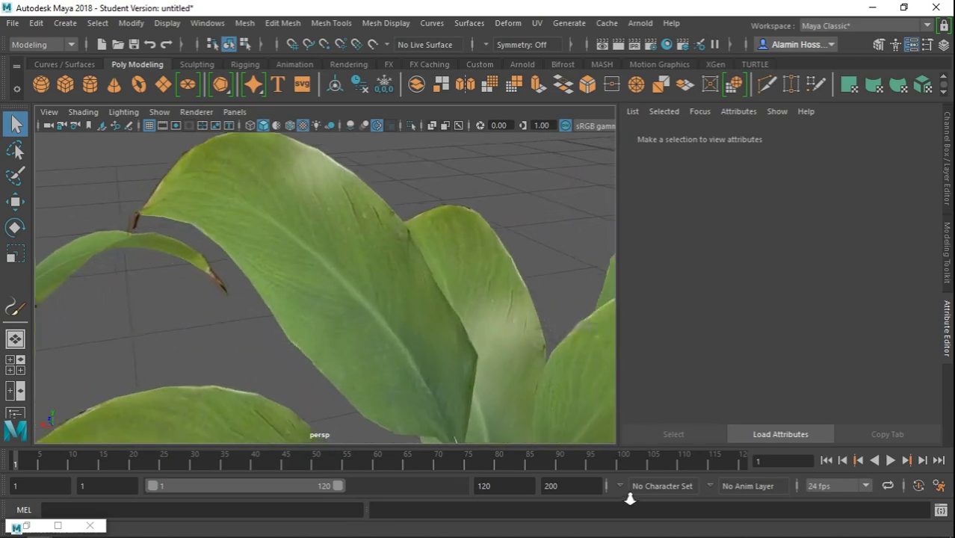
# Step: Select a leaf mesh, preview it in smooth display mode 3, and frame it
pyautogui.click(420, 328)
pyautogui.scroll(-5, 419, 328)
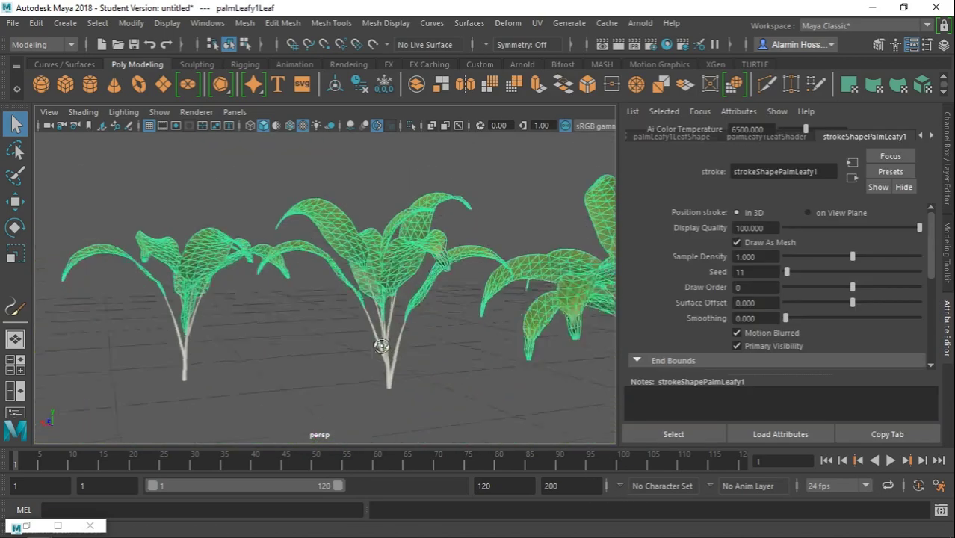
pyautogui.moveTo(419, 328)
pyautogui.keyDown('alt'); pyautogui.mouseDown(button='middle')
pyautogui.moveTo(406, 267)
pyautogui.moveTo(362, 367)
pyautogui.mouseUp(button='middle'); pyautogui.keyUp('alt')
pyautogui.moveTo(362, 368)
pyautogui.keyDown('alt'); pyautogui.mouseDown(button='right')
pyautogui.moveTo(819, 480)
pyautogui.moveTo(331, 363)
pyautogui.mouseUp(button='right'); pyautogui.keyUp('alt')
pyautogui.keyDown('alt'); pyautogui.moveTo(331, 362); pyautogui.dragTo(307, 473); pyautogui.keyUp('alt')
pyautogui.press('3')
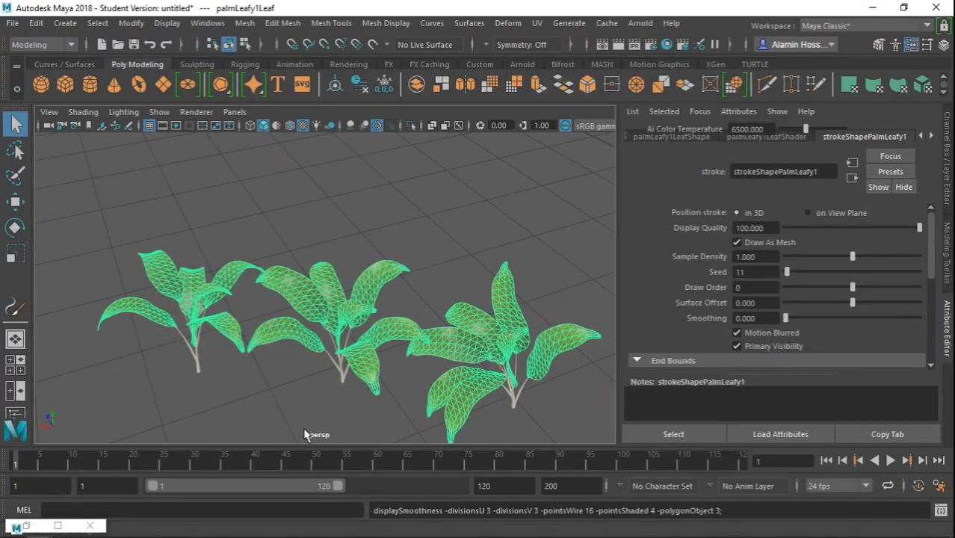
pyautogui.press('f')
# Step: Return a single leaf mesh to low-poly display mode 1
pyautogui.click(209, 186)
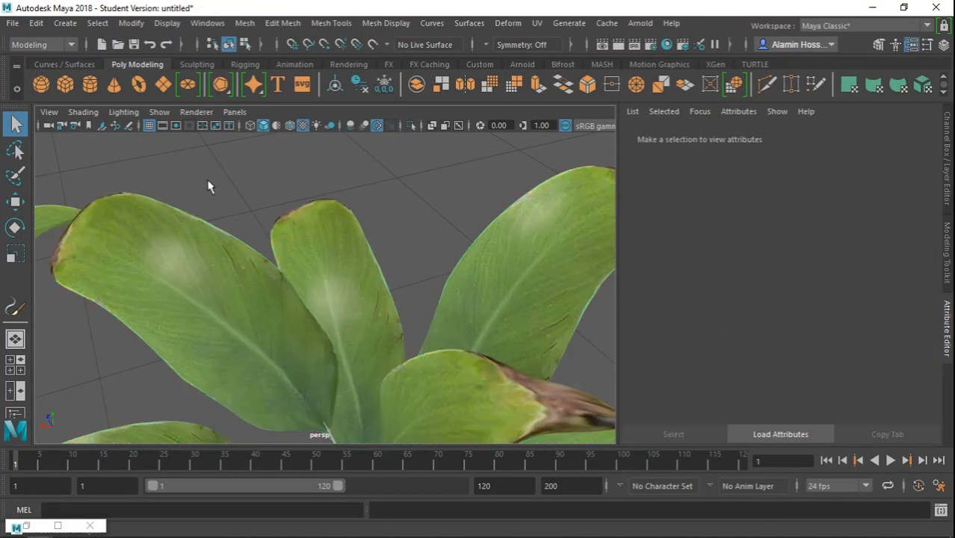
pyautogui.scroll(2, 261, 296)
pyautogui.click(259, 300)
pyautogui.press('1')
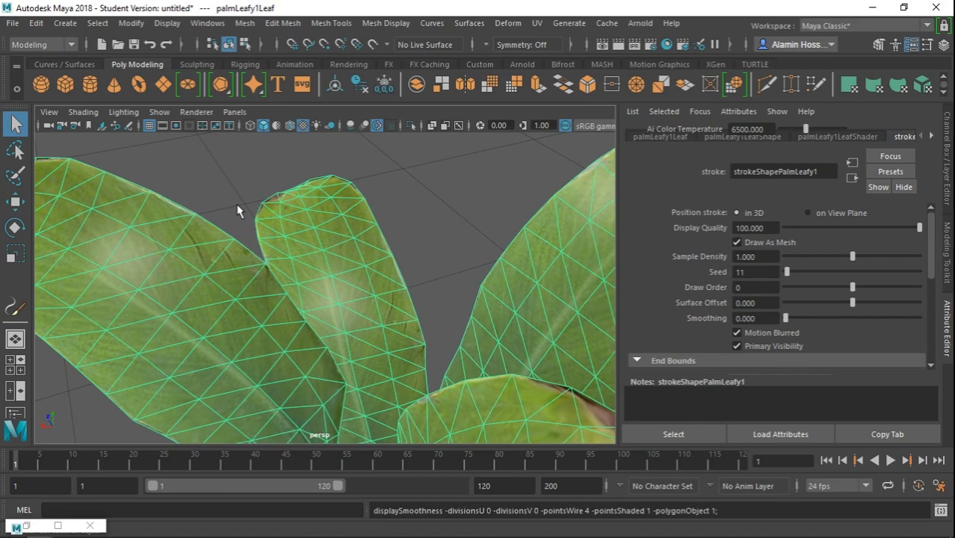
# Step: Frame all the plants, box-select them, and delete them
pyautogui.click(237, 211)
pyautogui.press('a')
pyautogui.moveTo(216, 212)
pyautogui.mouseDown()
pyautogui.moveTo(588, 377)
pyautogui.moveTo(610, 402)
pyautogui.mouseUp()
pyautogui.press('Delete')
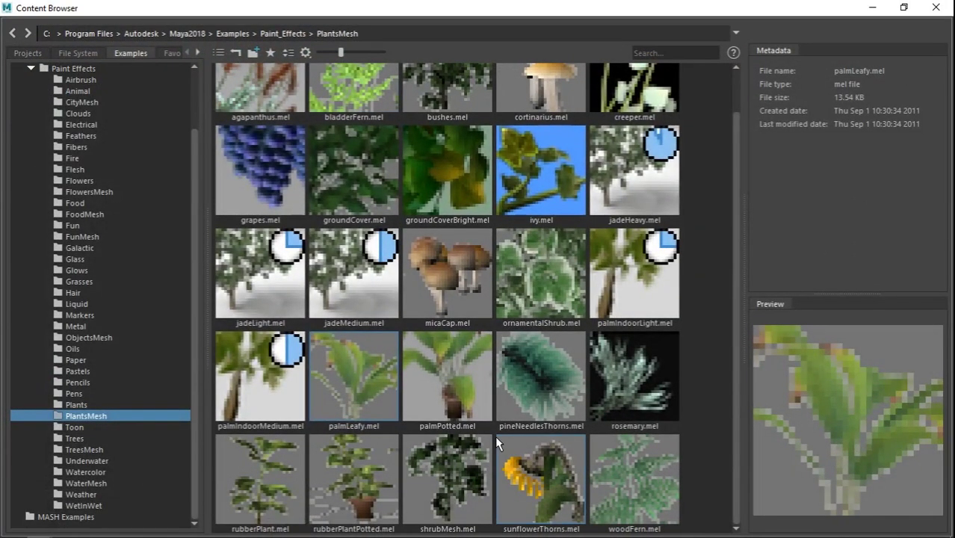
# Step: Choose the bamboo brush from the Trees presets and return to the scene
pyautogui.click(96, 440)
pyautogui.scroll(-3, 484, 401)
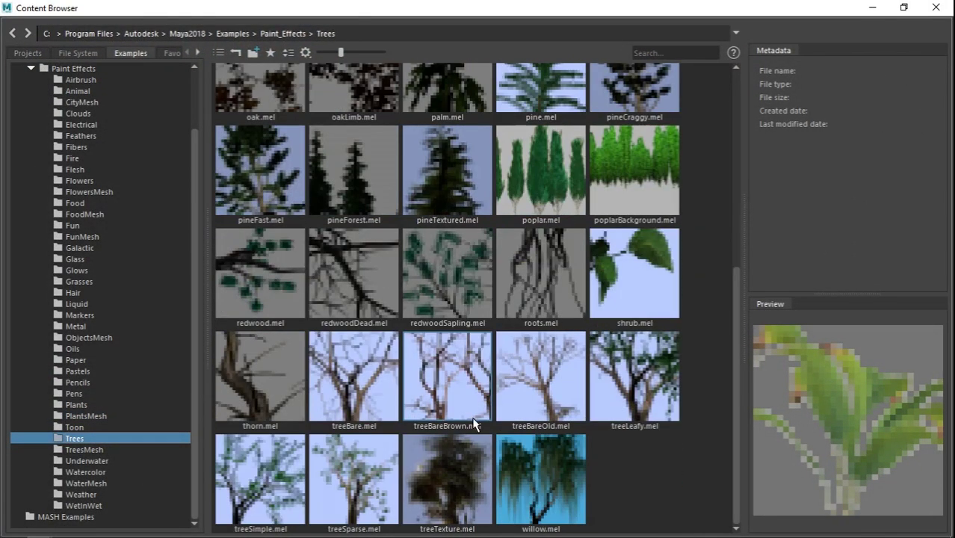
pyautogui.scroll(3, 473, 424)
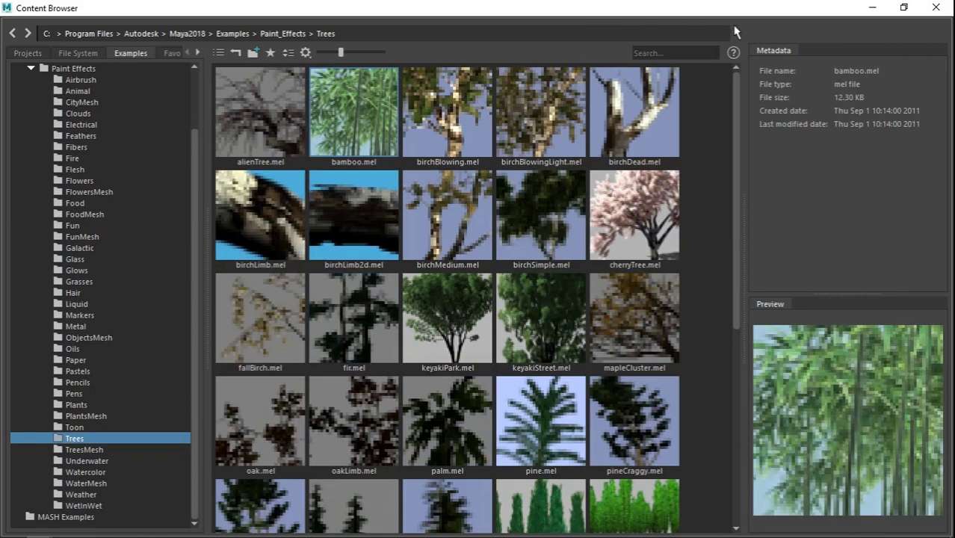
pyautogui.click(868, 8)
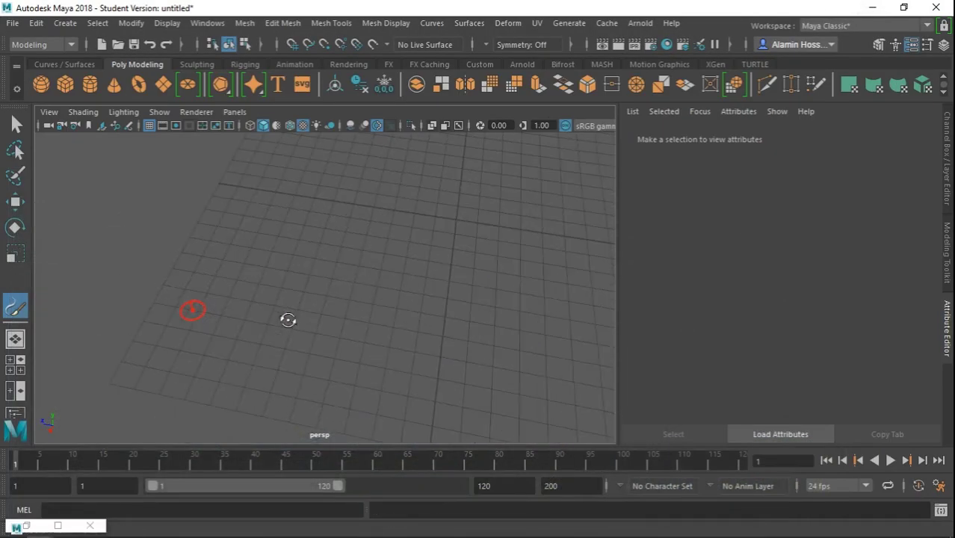
# Step: Paint a stroke of bamboo across the grid
pyautogui.moveTo(368, 207)
pyautogui.keyDown('alt'); pyautogui.mouseDown()
pyautogui.moveTo(487, 330)
pyautogui.moveTo(430, 333)
pyautogui.moveTo(607, 374)
pyautogui.moveTo(473, 391)
pyautogui.mouseUp(); pyautogui.keyUp('alt')
pyautogui.scroll(-3, 351, 306)
pyautogui.scroll(-3, 351, 305)
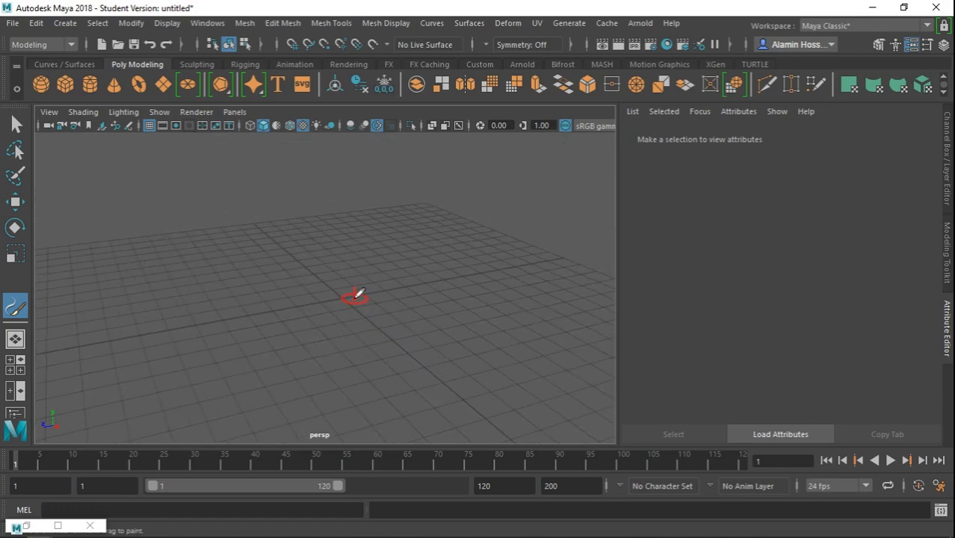
pyautogui.scroll(-3, 345, 295)
pyautogui.scroll(5, 329, 295)
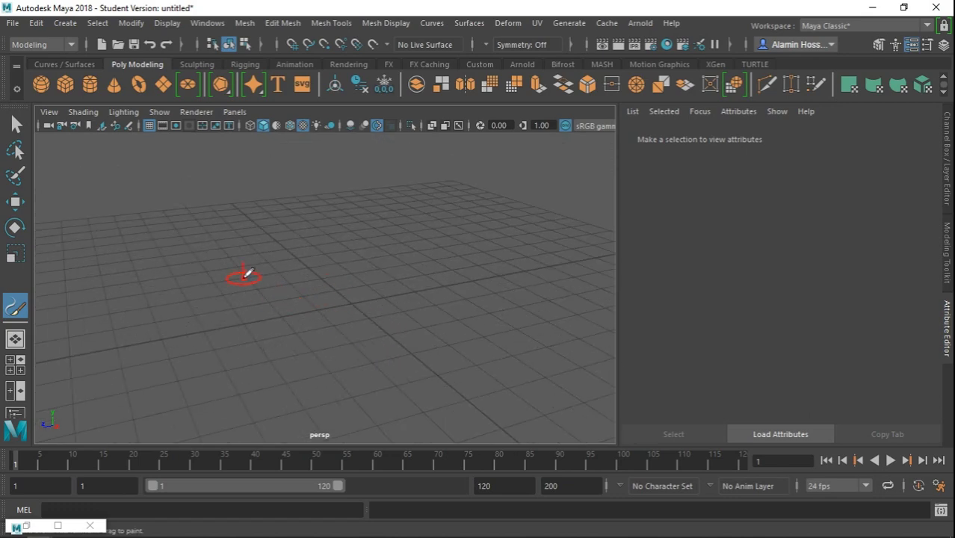
pyautogui.moveTo(247, 272); pyautogui.dragTo(411, 299)
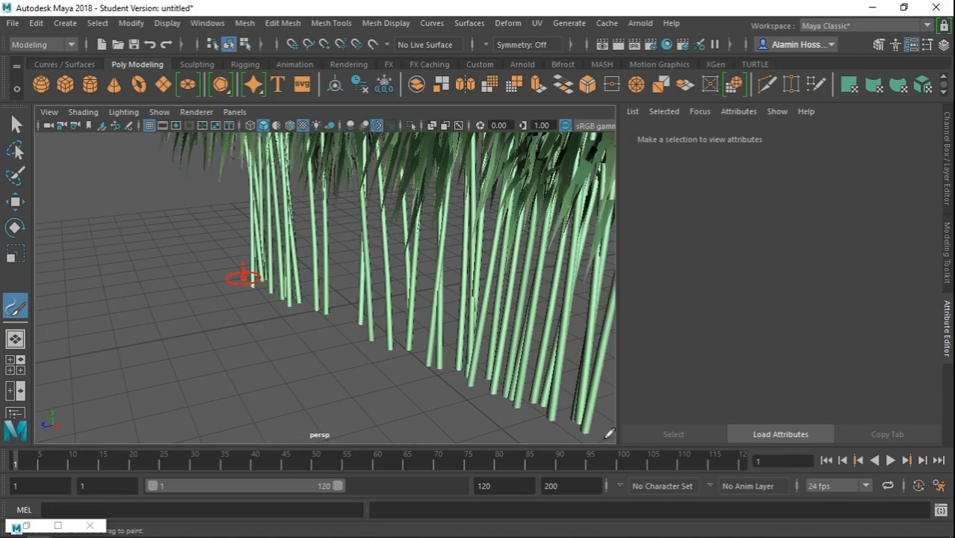
# Step: Select the bamboo stroke with the selection tool and orbit around it
pyautogui.scroll(-5, 306, 253)
pyautogui.click(16, 124)
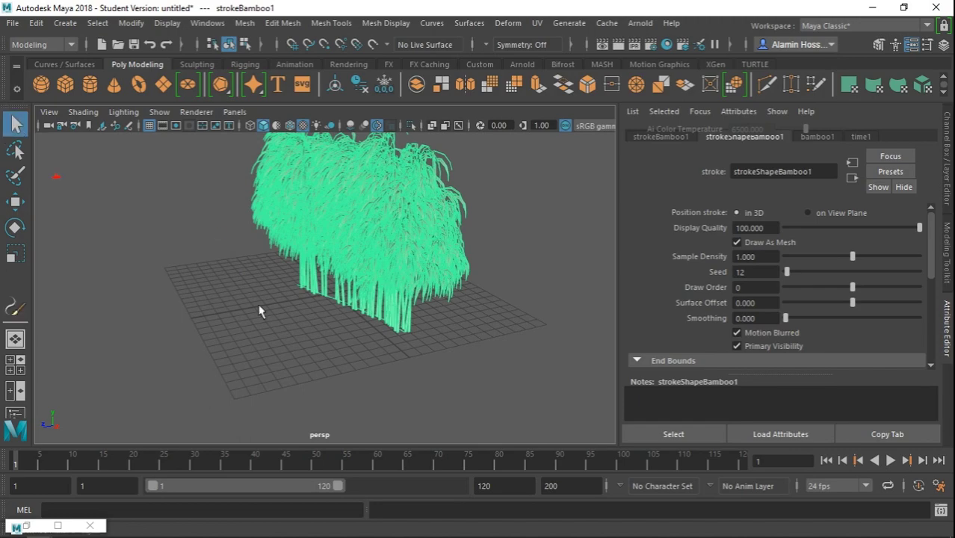
pyautogui.click(261, 311)
pyautogui.scroll(5, 342, 313)
pyautogui.scroll(-5, 343, 312)
pyautogui.keyDown('alt'); pyautogui.moveTo(342, 312); pyautogui.dragTo(300, 364); pyautogui.keyUp('alt')
pyautogui.scroll(5, 303, 359)
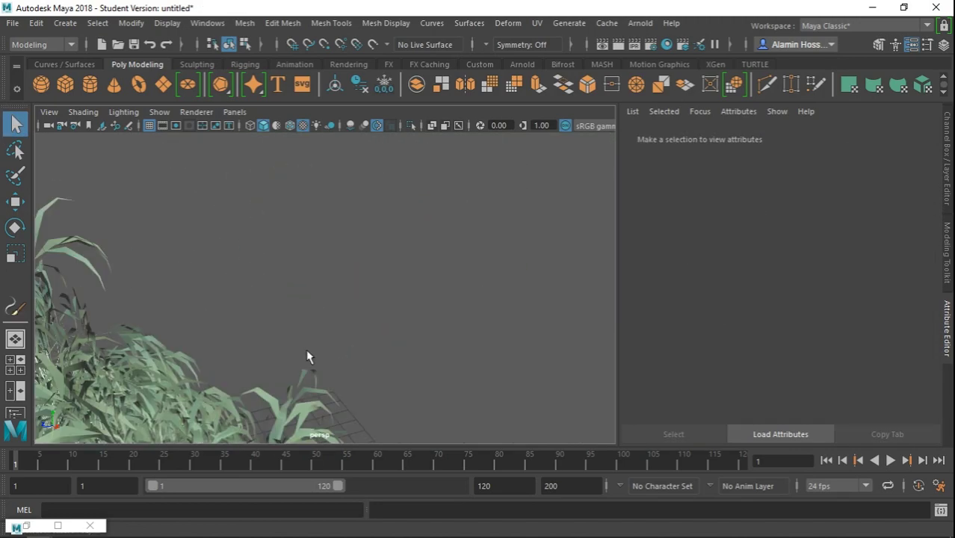
pyautogui.scroll(3, 414, 211)
pyautogui.click(414, 211)
pyautogui.scroll(-6, 312, 312)
pyautogui.keyDown('alt'); pyautogui.moveTo(312, 312); pyautogui.dragTo(433, 284); pyautogui.keyUp('alt')
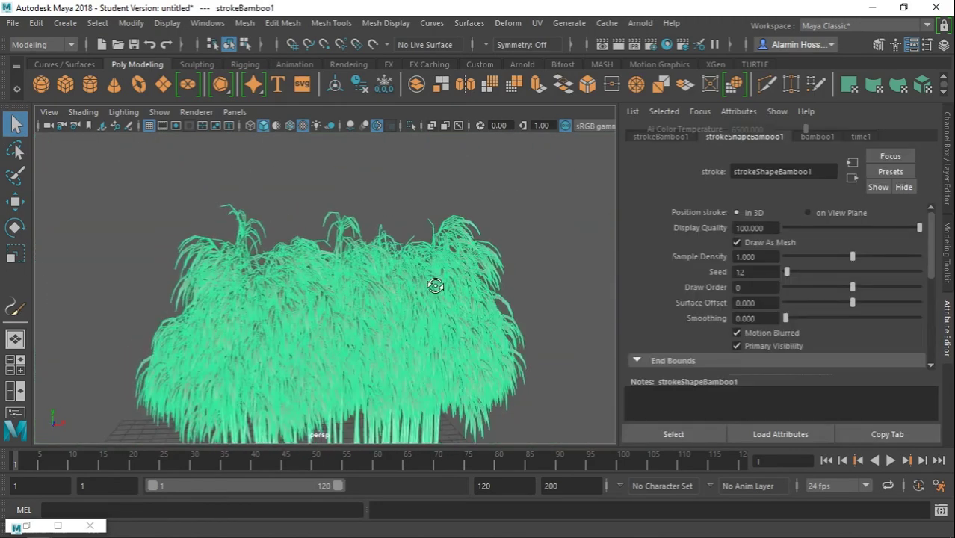
pyautogui.scroll(5, 433, 284)
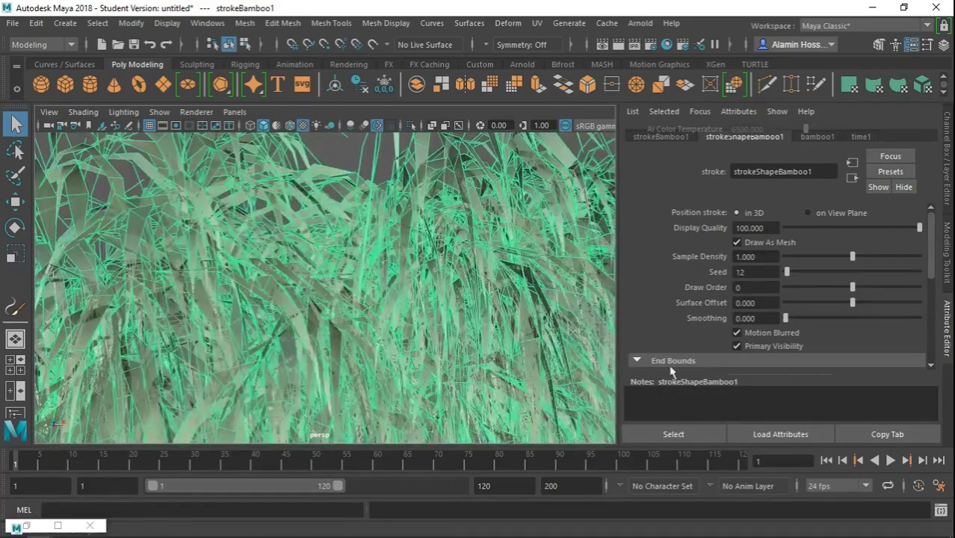
# Step: Inspect the bamboo's transform, stroke shape, brush and time attributes
pyautogui.click(820, 138)
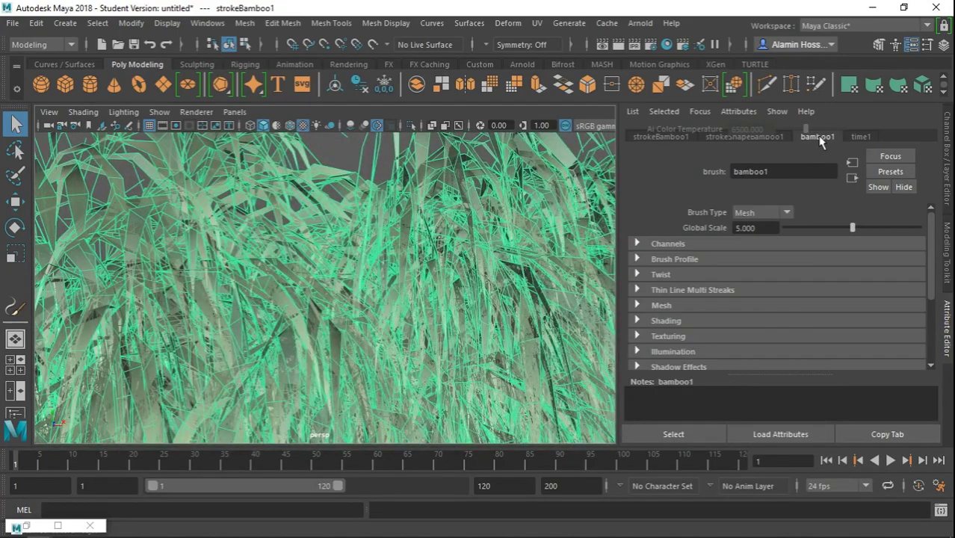
pyautogui.click(661, 138)
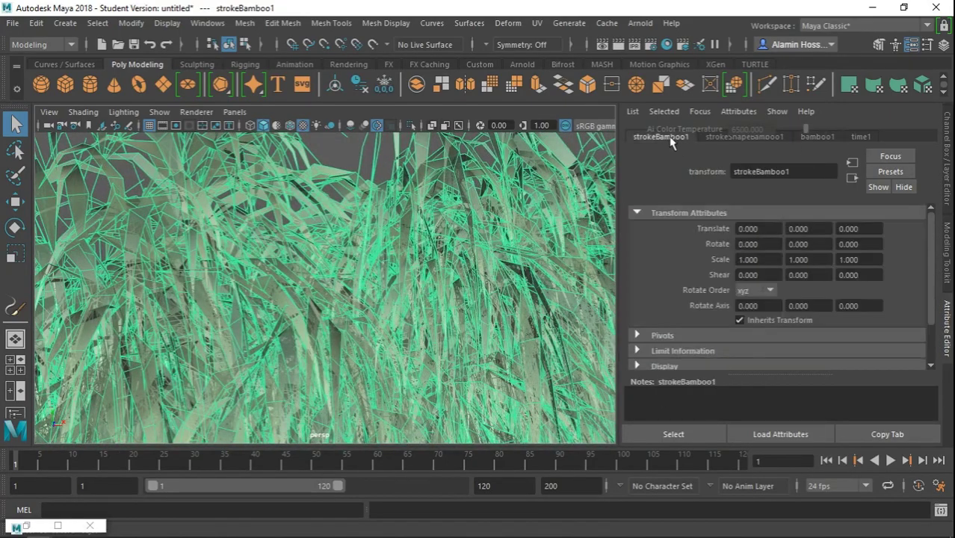
pyautogui.click(774, 142)
pyautogui.click(830, 142)
pyautogui.click(865, 142)
pyautogui.scroll(-5, 355, 294)
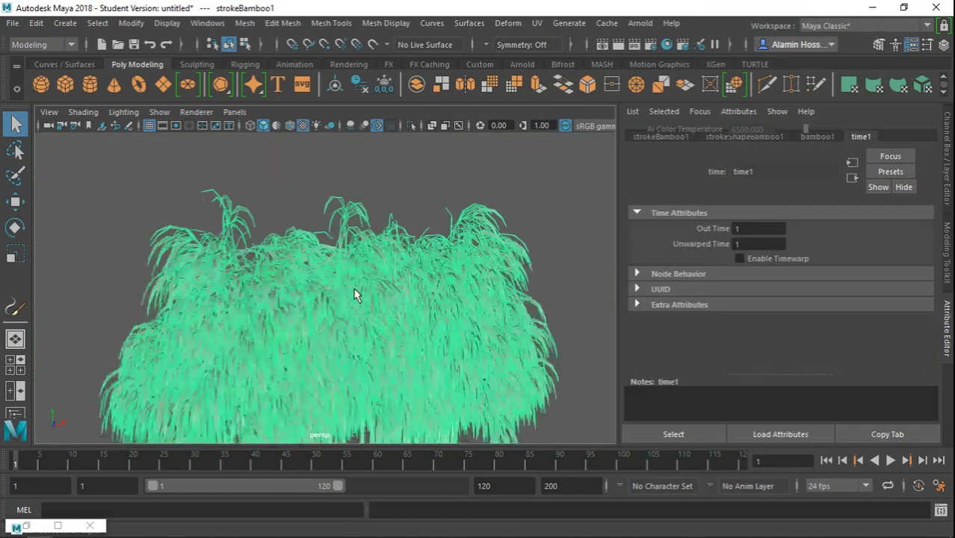
pyautogui.scroll(-3, 256, 320)
pyautogui.scroll(10, 256, 319)
# Step: Reselect the bamboo from a top-down view and delete it
pyautogui.keyDown('alt'); pyautogui.moveTo(314, 299); pyautogui.dragTo(419, 294, button='middle'); pyautogui.keyUp('alt')
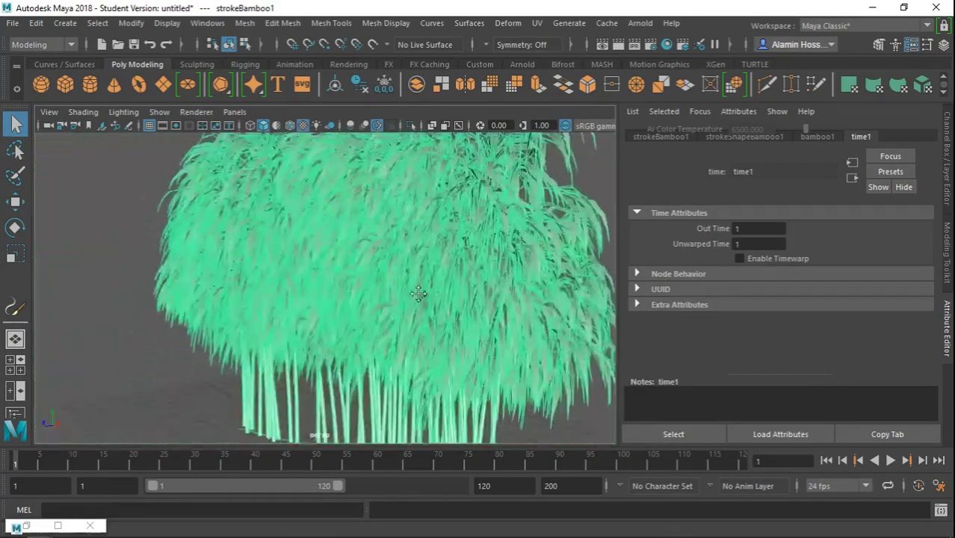
pyautogui.scroll(-3, 515, 389)
pyautogui.click(499, 354)
pyautogui.scroll(-3, 224, 335)
pyautogui.scroll(8, 224, 335)
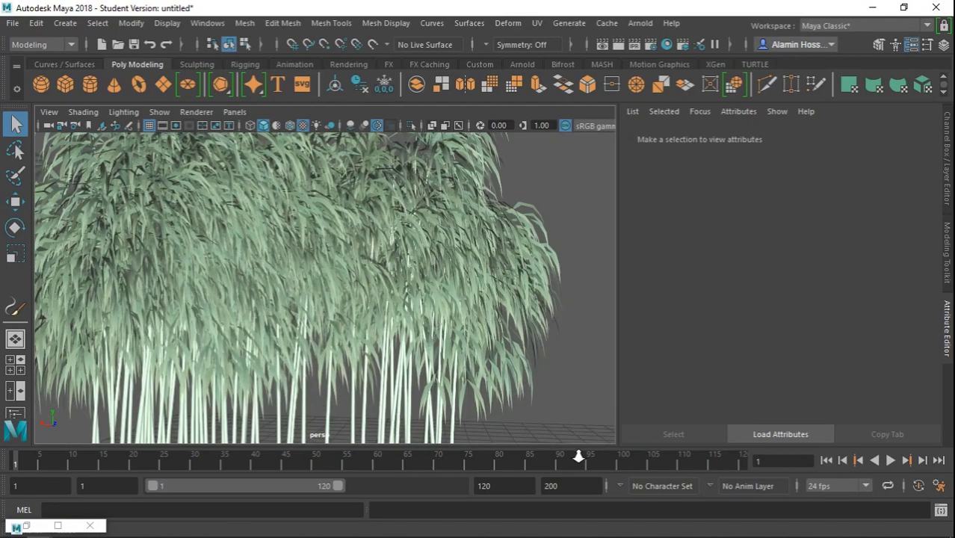
pyautogui.scroll(-5, 230, 356)
pyautogui.keyDown('alt'); pyautogui.moveTo(231, 355); pyautogui.dragTo(278, 367); pyautogui.keyUp('alt')
pyautogui.scroll(8, 277, 367)
pyautogui.scroll(-6, 231, 396)
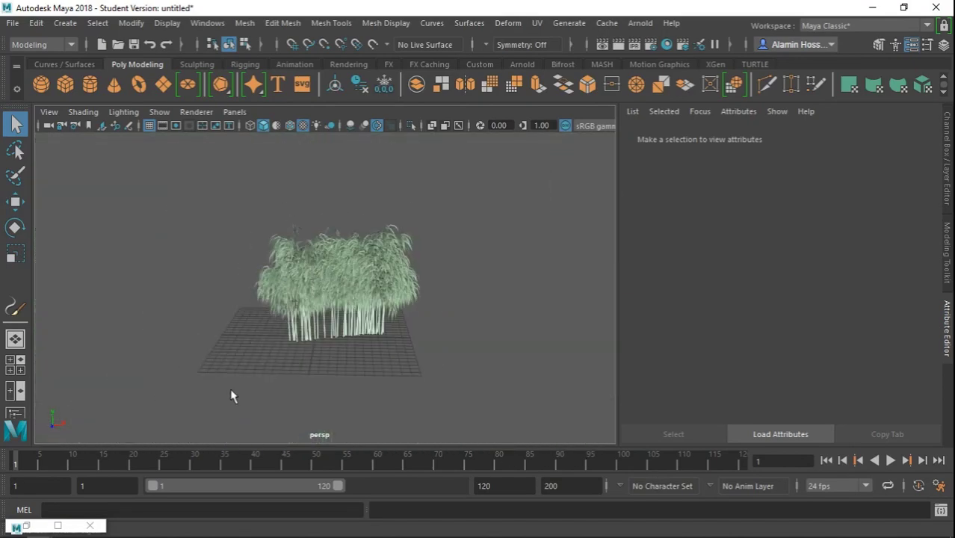
pyautogui.click(296, 309)
pyautogui.press('Delete')
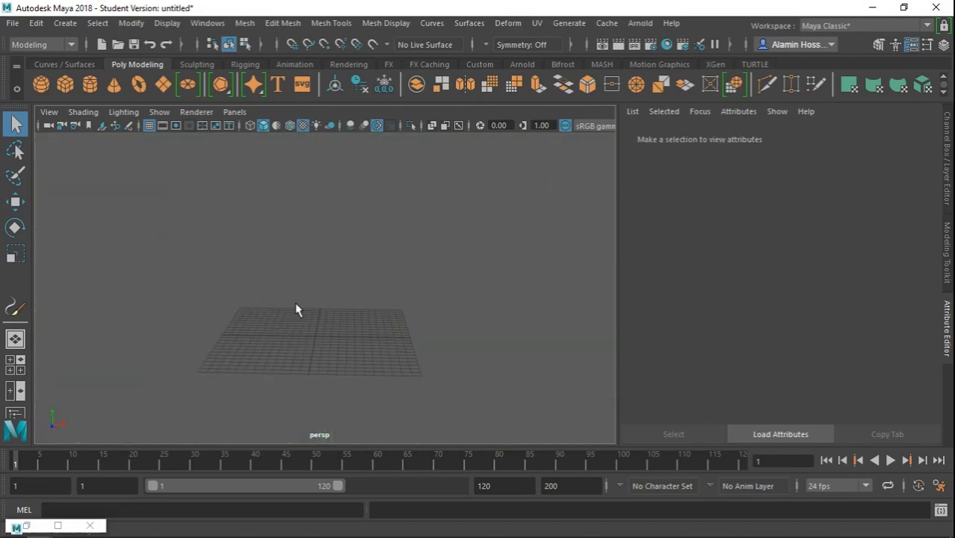
# Step: Choose the oakHeavy preset from the TreesMesh examples as the brush
pyautogui.click(60, 525)
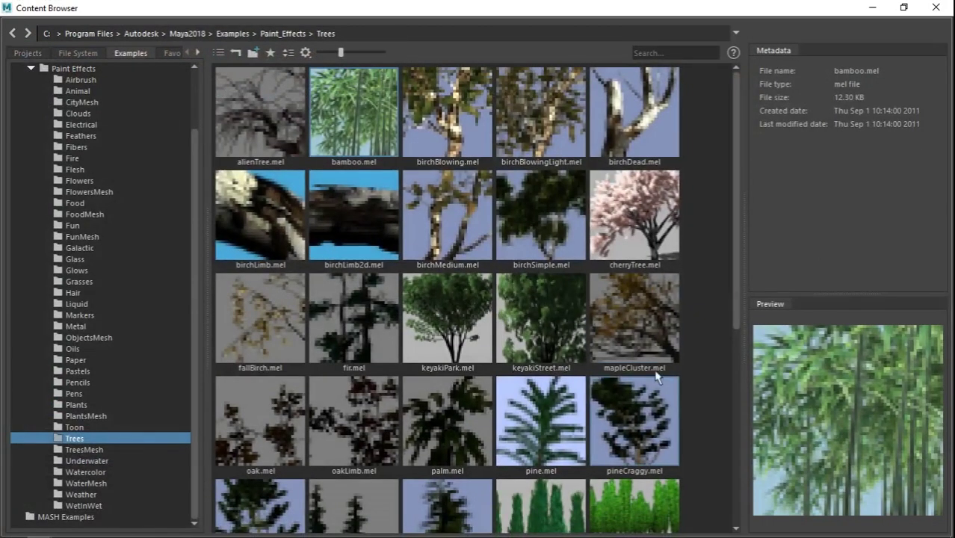
pyautogui.click(109, 450)
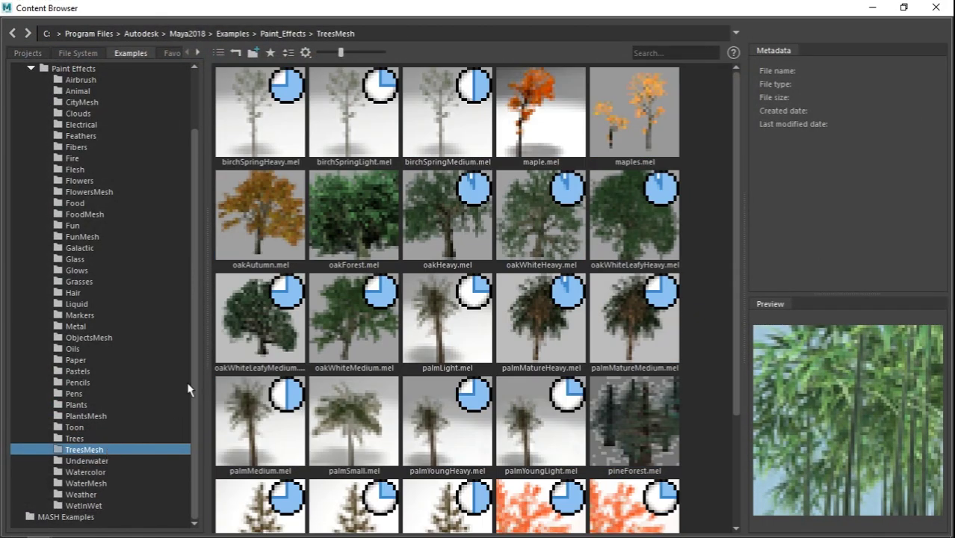
pyautogui.scroll(-3, 448, 337)
pyautogui.scroll(3, 465, 369)
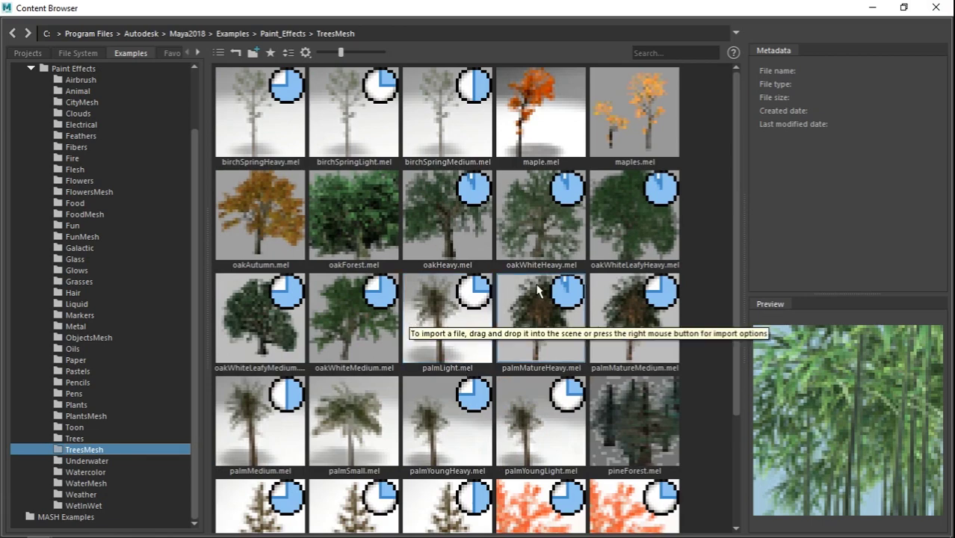
pyautogui.scroll(-2, 532, 375)
pyautogui.scroll(2, 532, 378)
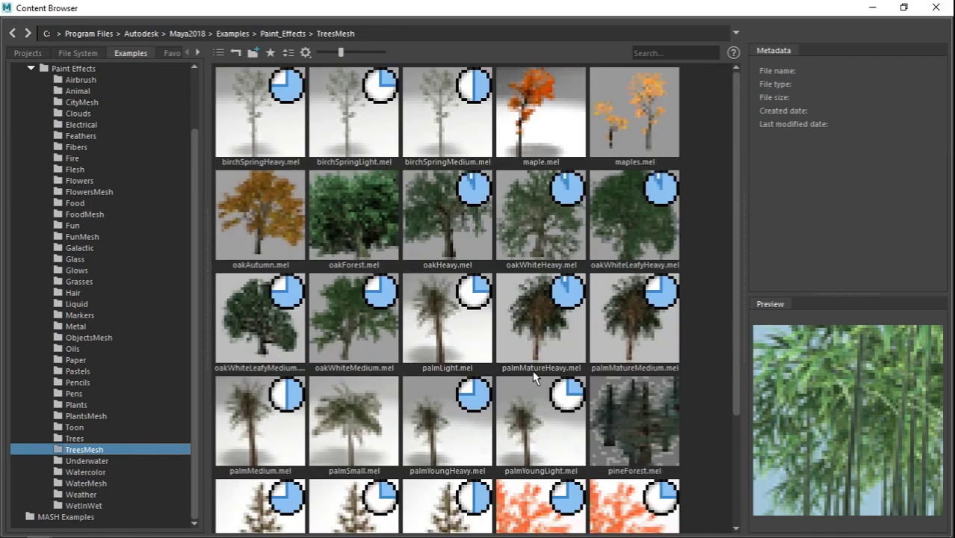
pyautogui.click(241, 319)
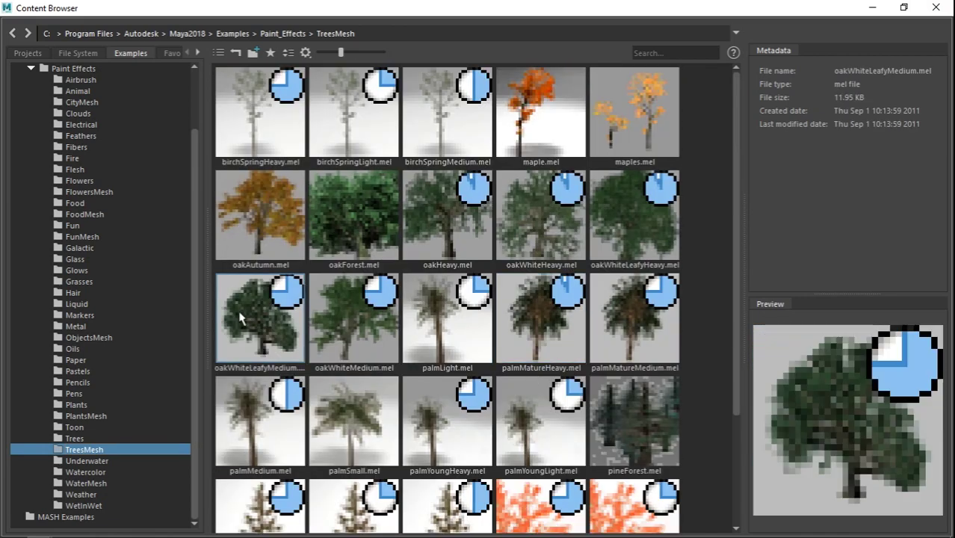
pyautogui.click(456, 239)
pyautogui.click(872, 8)
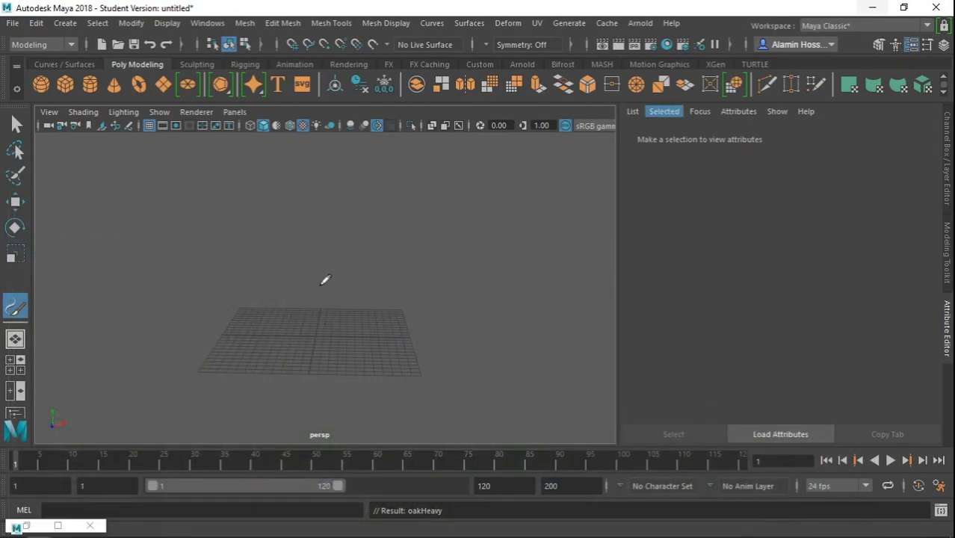
# Step: Paint an oakHeavy tree on the grid, then select it
pyautogui.click(303, 342)
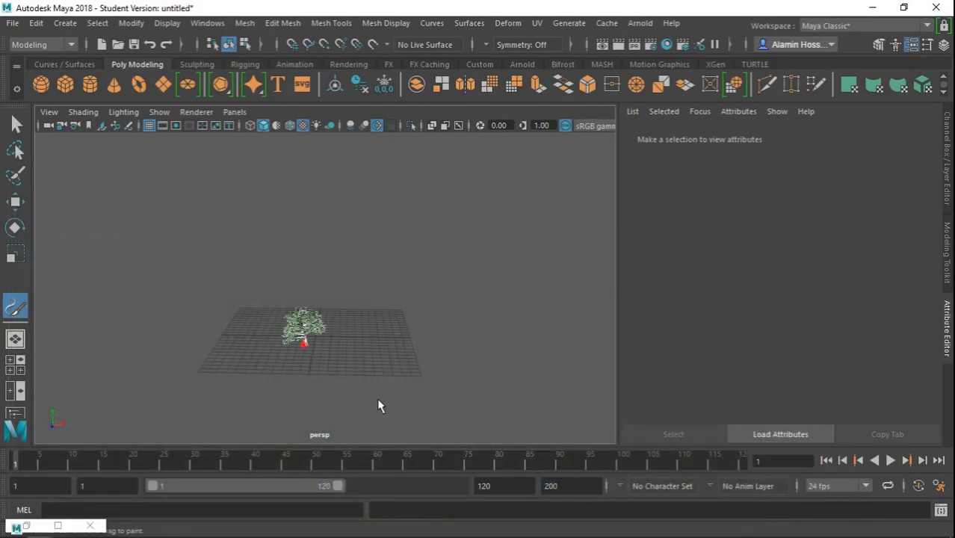
pyautogui.scroll(5, 329, 389)
pyautogui.click(15, 124)
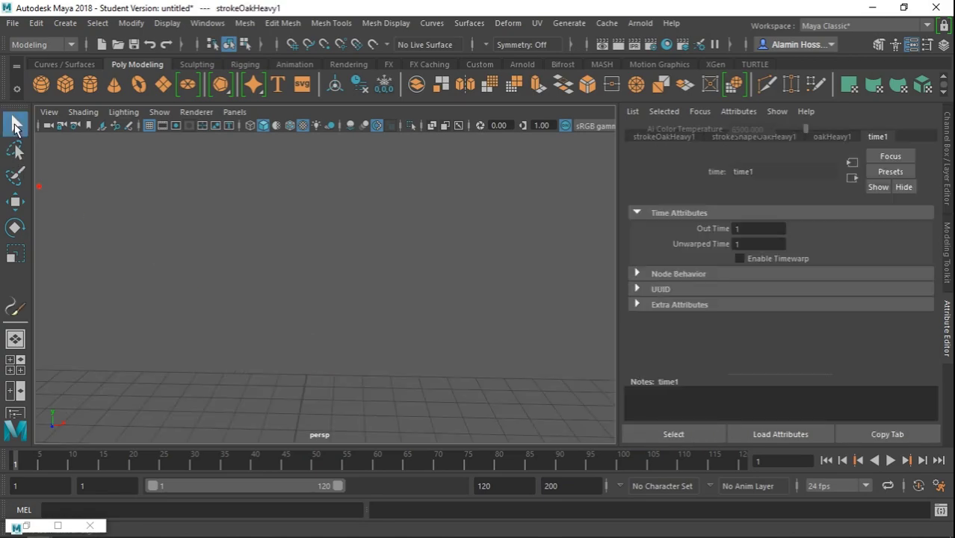
pyautogui.scroll(-5, 328, 355)
pyautogui.click(405, 363)
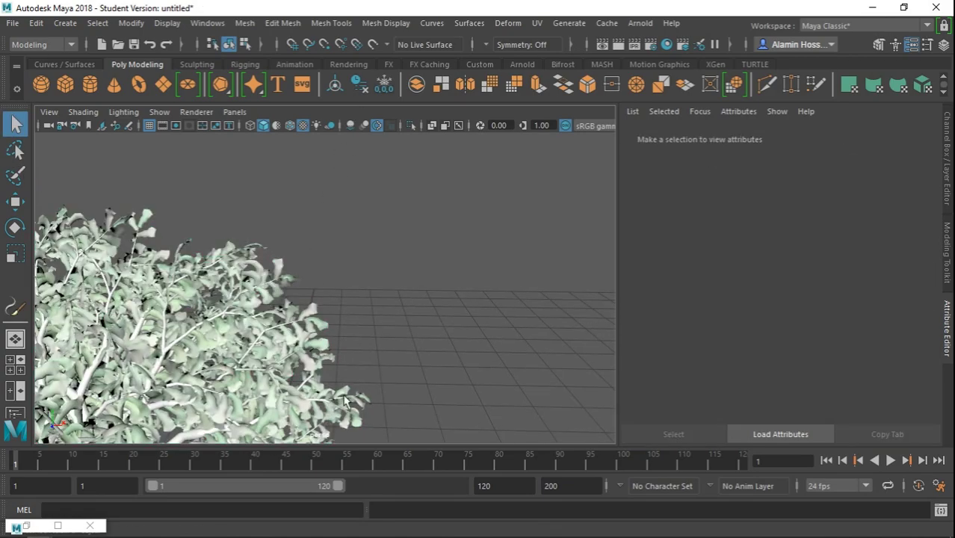
pyautogui.scroll(3, 408, 359)
pyautogui.scroll(3, 449, 314)
pyautogui.scroll(5, 454, 310)
pyautogui.scroll(-5, 454, 310)
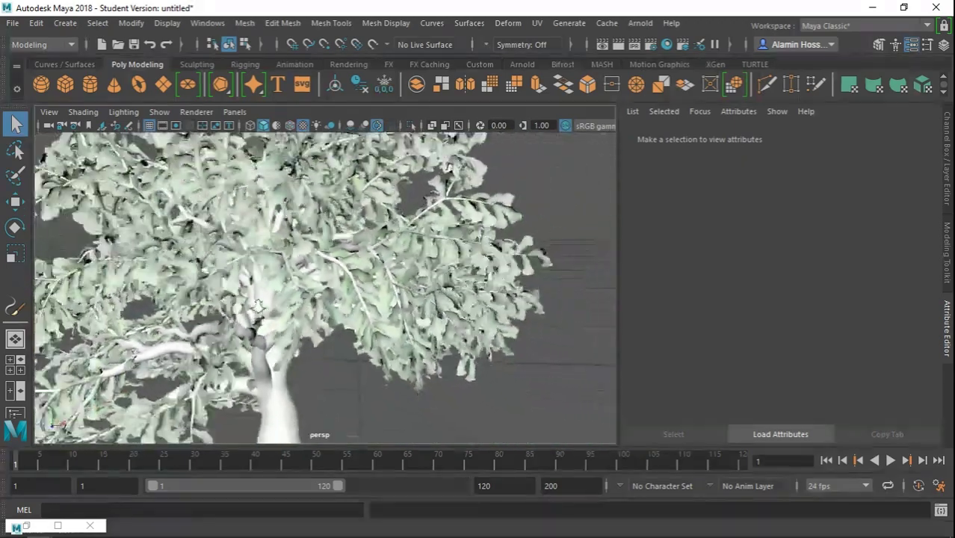
pyautogui.scroll(-3, 418, 308)
pyautogui.click(233, 286)
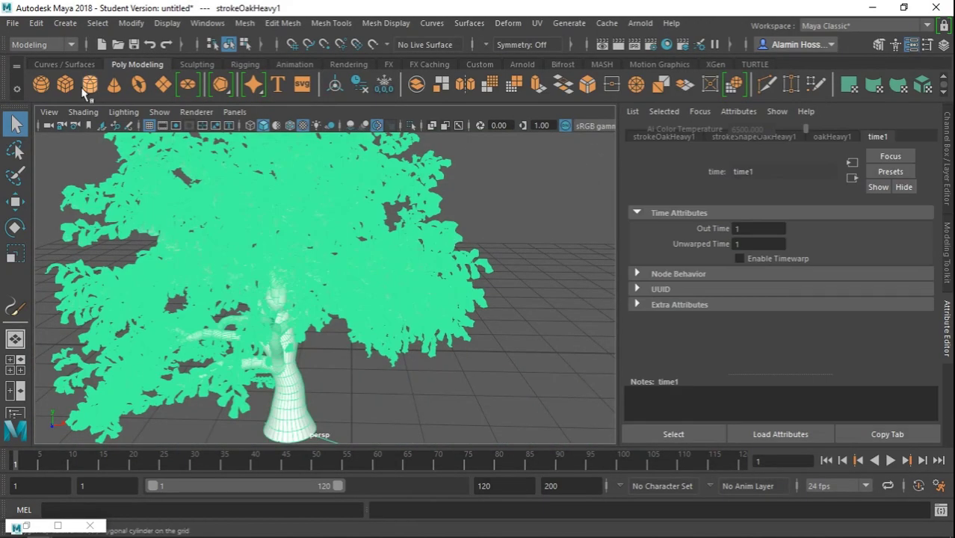
# Step: Convert the oak stroke to polygons and inspect the branches and leaf mesh close up
pyautogui.click(131, 22)
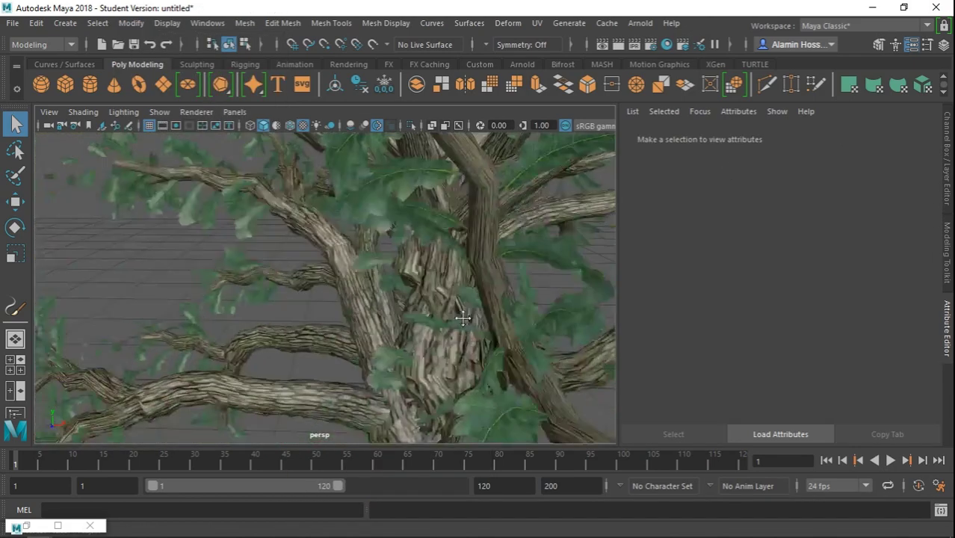
pyautogui.scroll(-10, 314, 331)
pyautogui.keyDown('alt'); pyautogui.moveTo(512, 346); pyautogui.dragTo(414, 284, button='middle'); pyautogui.keyUp('alt')
pyautogui.moveTo(414, 284)
pyautogui.keyDown('alt'); pyautogui.mouseDown(button='right')
pyautogui.moveTo(621, 405)
pyautogui.moveTo(628, 431)
pyautogui.mouseUp(button='right'); pyautogui.keyUp('alt')
pyautogui.moveTo(627, 431)
pyautogui.keyDown('alt'); pyautogui.mouseDown()
pyautogui.moveTo(301, 390)
pyautogui.moveTo(351, 355)
pyautogui.mouseUp(); pyautogui.keyUp('alt')
pyautogui.click(352, 355)
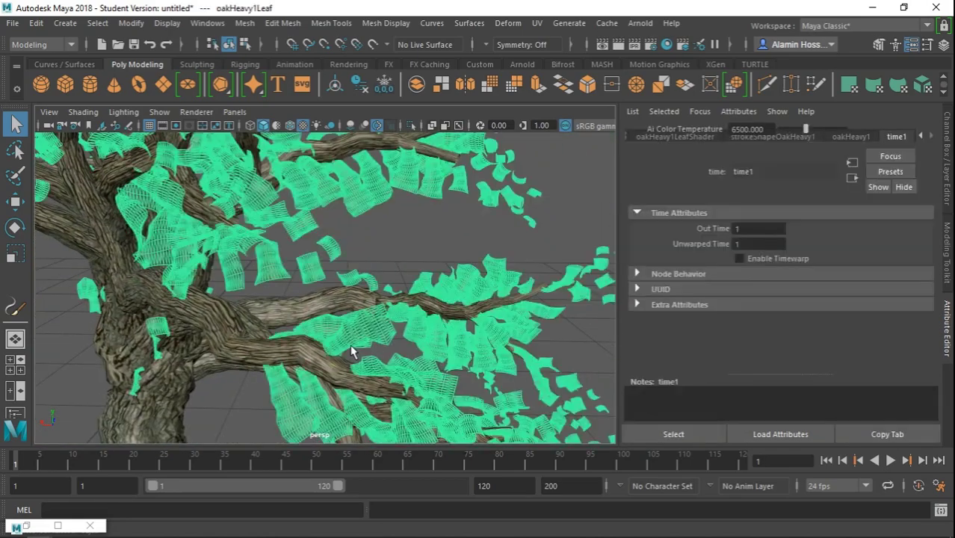
pyautogui.keyDown('alt'); pyautogui.moveTo(352, 355); pyautogui.dragTo(262, 314, button='right'); pyautogui.keyUp('alt')
pyautogui.moveTo(261, 314)
pyautogui.keyDown('alt'); pyautogui.mouseDown()
pyautogui.moveTo(174, 308)
pyautogui.moveTo(138, 258)
pyautogui.mouseUp(); pyautogui.keyUp('alt')
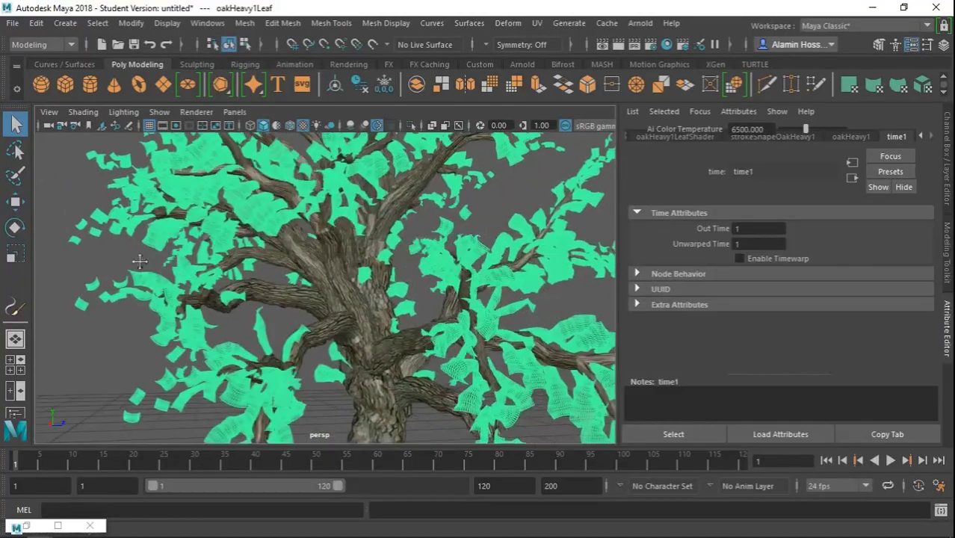
pyautogui.scroll(-5, 358, 352)
# Step: Undo the conversion three times and box-select the whole oak stroke
pyautogui.click(358, 352)
pyautogui.scroll(5, 369, 346)
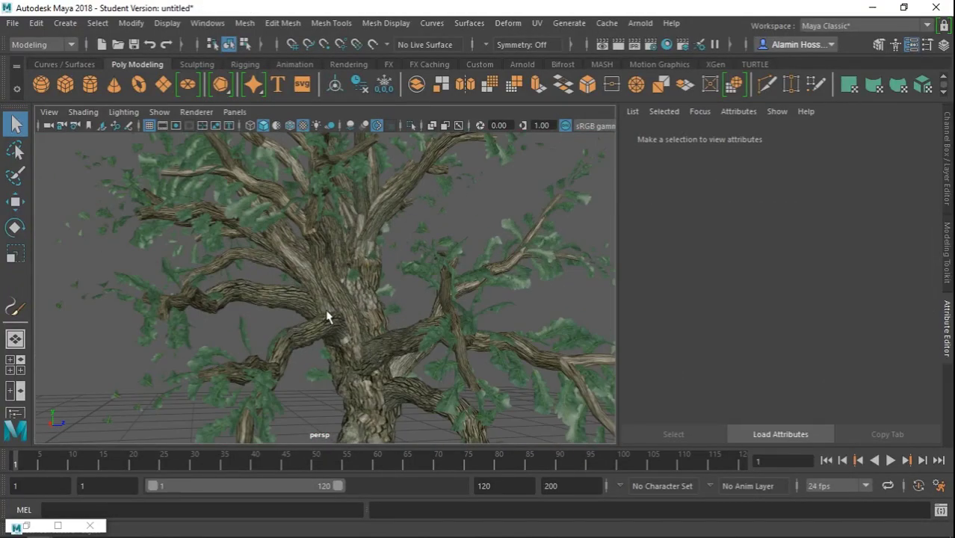
pyautogui.scroll(-5, 326, 315)
pyautogui.moveTo(326, 315)
pyautogui.keyDown('alt'); pyautogui.mouseDown()
pyautogui.moveTo(435, 303)
pyautogui.moveTo(366, 317)
pyautogui.mouseUp(); pyautogui.keyUp('alt')
pyautogui.hotkey('ctrl', 'z')
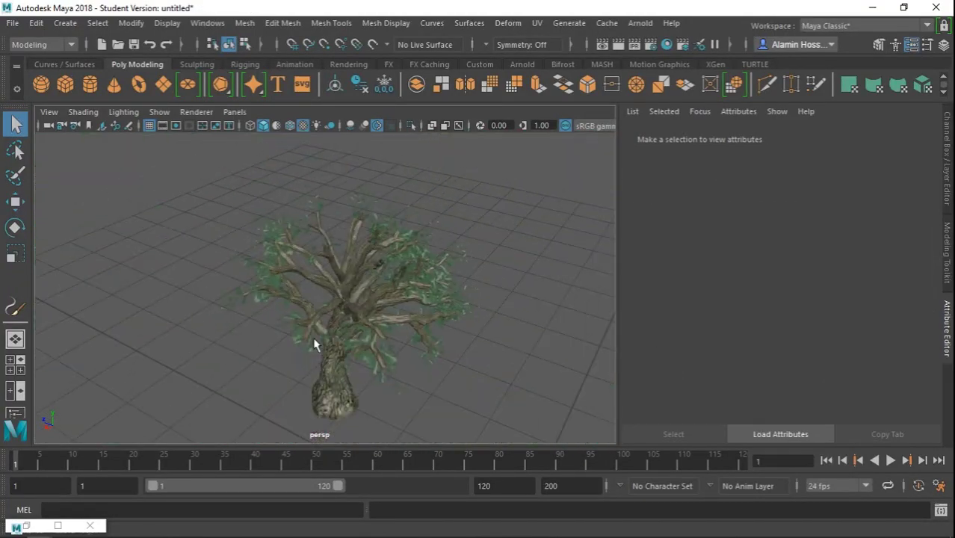
pyautogui.hotkey('ctrl', 'z')
pyautogui.hotkey('ctrl', 'z')
pyautogui.hotkey('ctrl', 'z')
pyautogui.hotkey('ctrl', 'z')
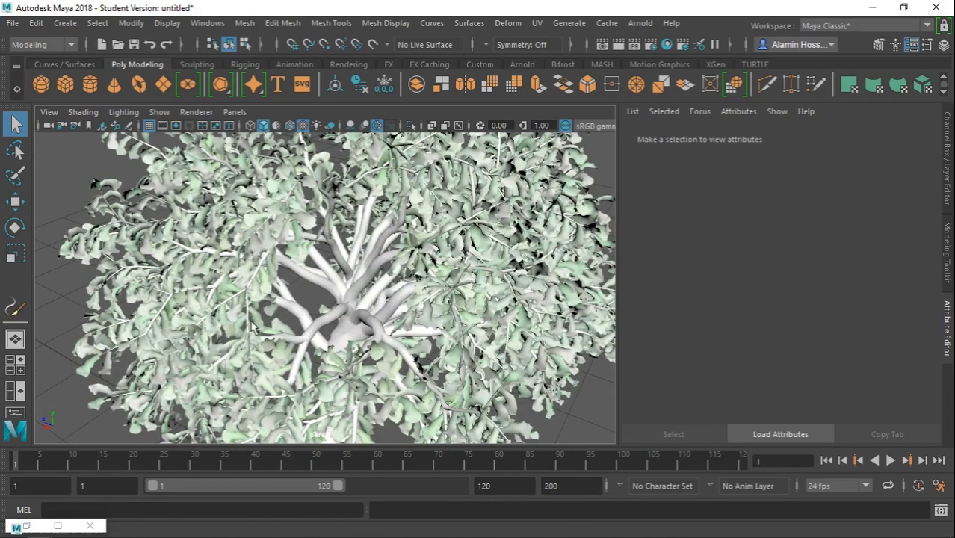
pyautogui.hotkey('ctrl', 'z')
pyautogui.moveTo(218, 189); pyautogui.dragTo(475, 387)
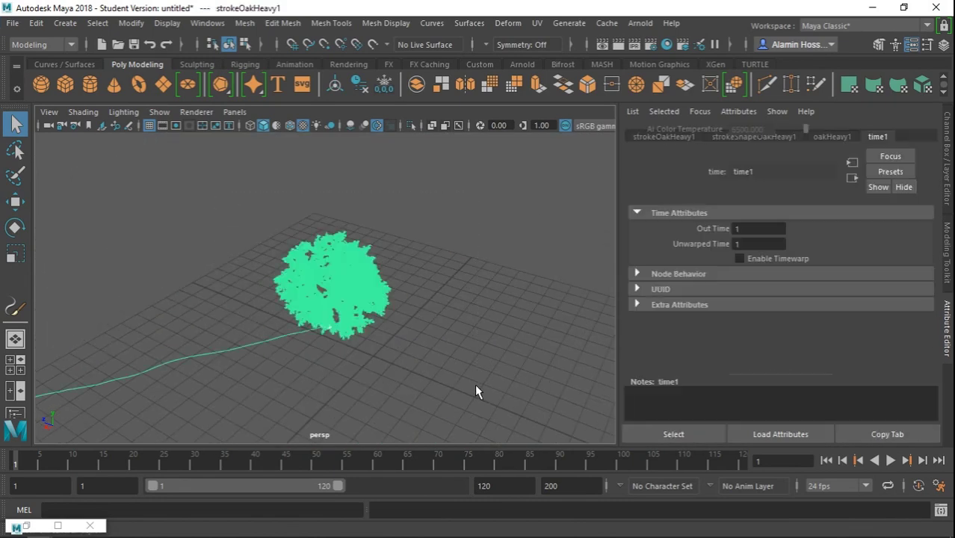
# Step: Delete the oak tree stroke and its curve, then drag across the empty grid
pyautogui.press('Delete')
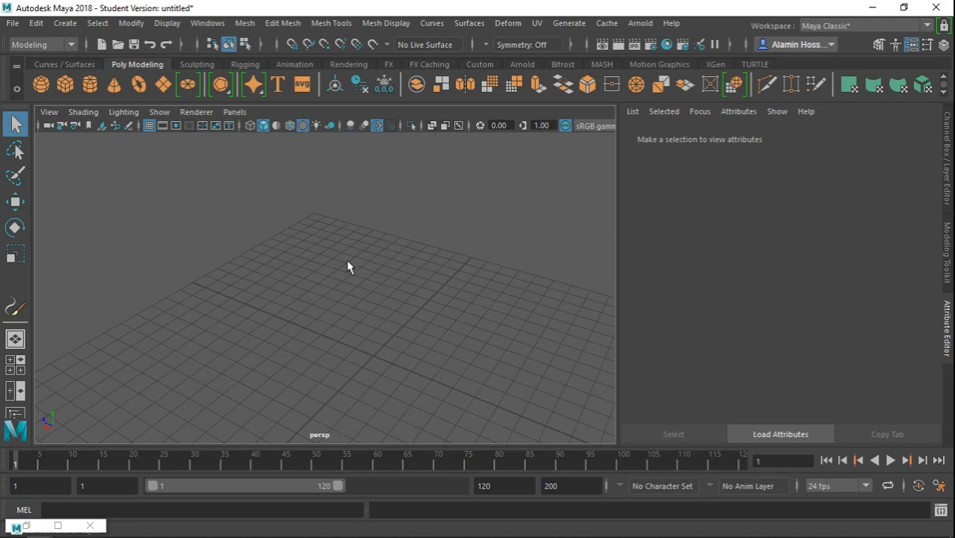
pyautogui.moveTo(258, 292); pyautogui.dragTo(465, 405)
# Step: Create a polygon sphere, pSphere1, on the empty grid from the Poly Modeling shelf
pyautogui.click(43, 85)
pyautogui.scroll(-3, 353, 359)
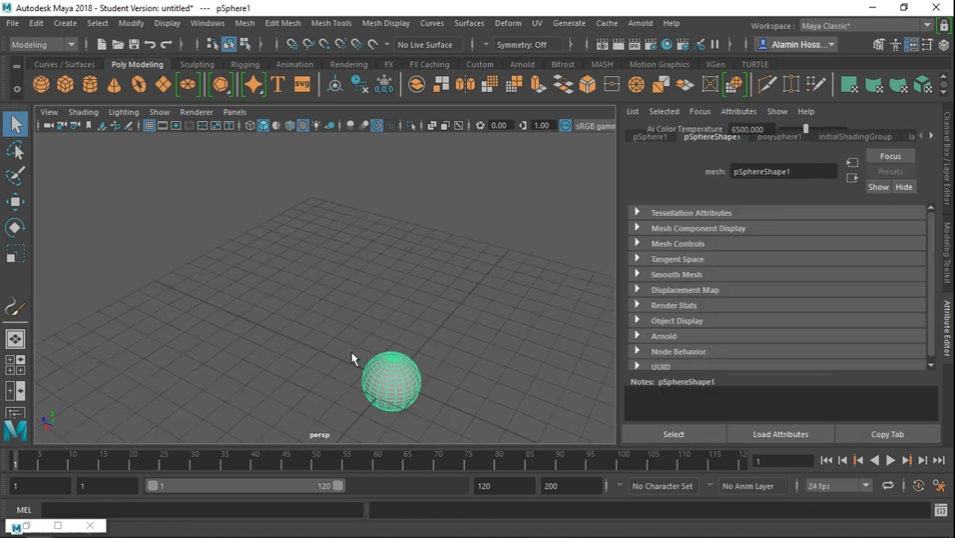